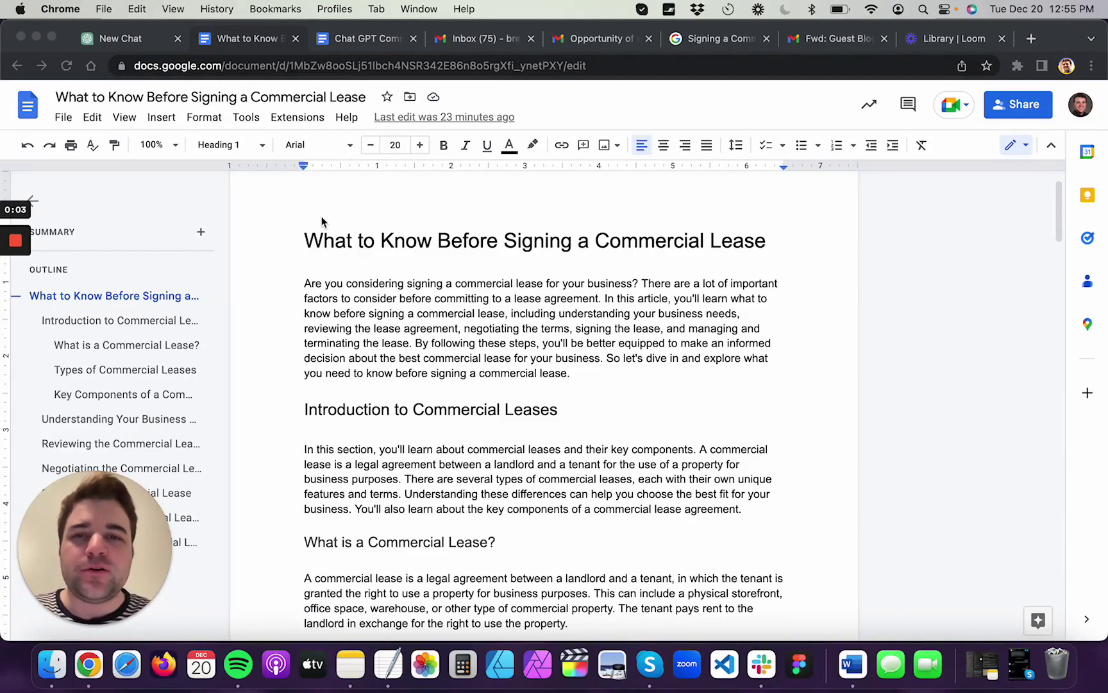
Scroll through the commercial lease article's outline sections in Google Docs
{"action": "left_click", "coordinate": [350, 259]}
{"action": "scroll", "coordinate": [384, 244], "scroll_direction": "down", "scroll_amount": 10}
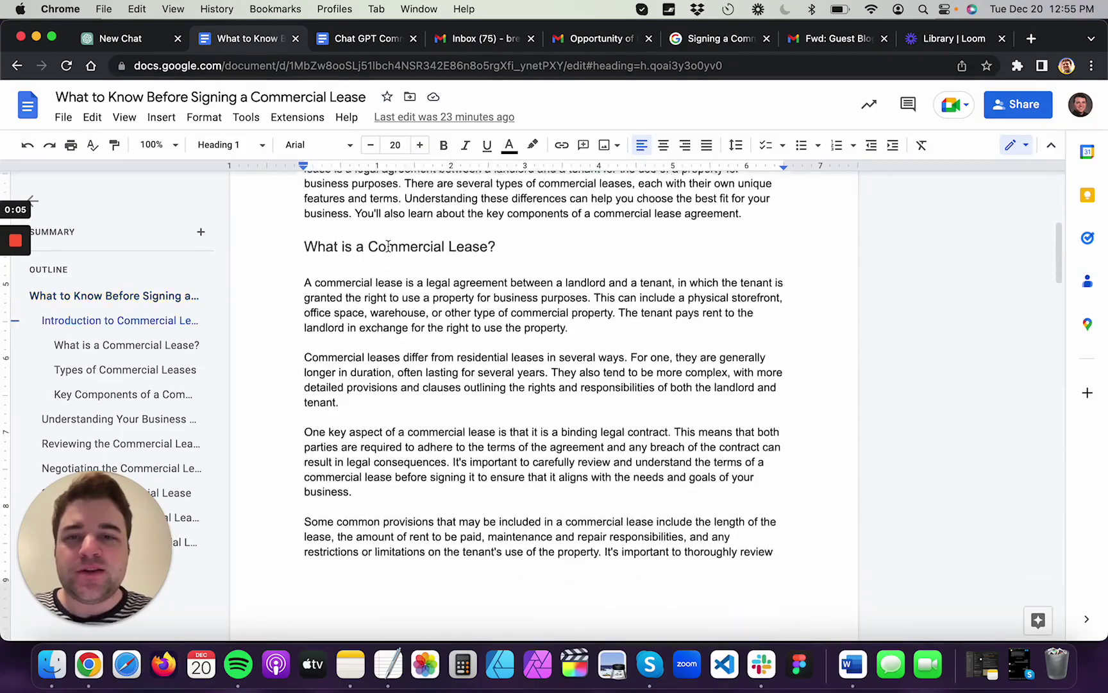
{"action": "scroll", "coordinate": [388, 246], "scroll_direction": "down", "scroll_amount": 15}
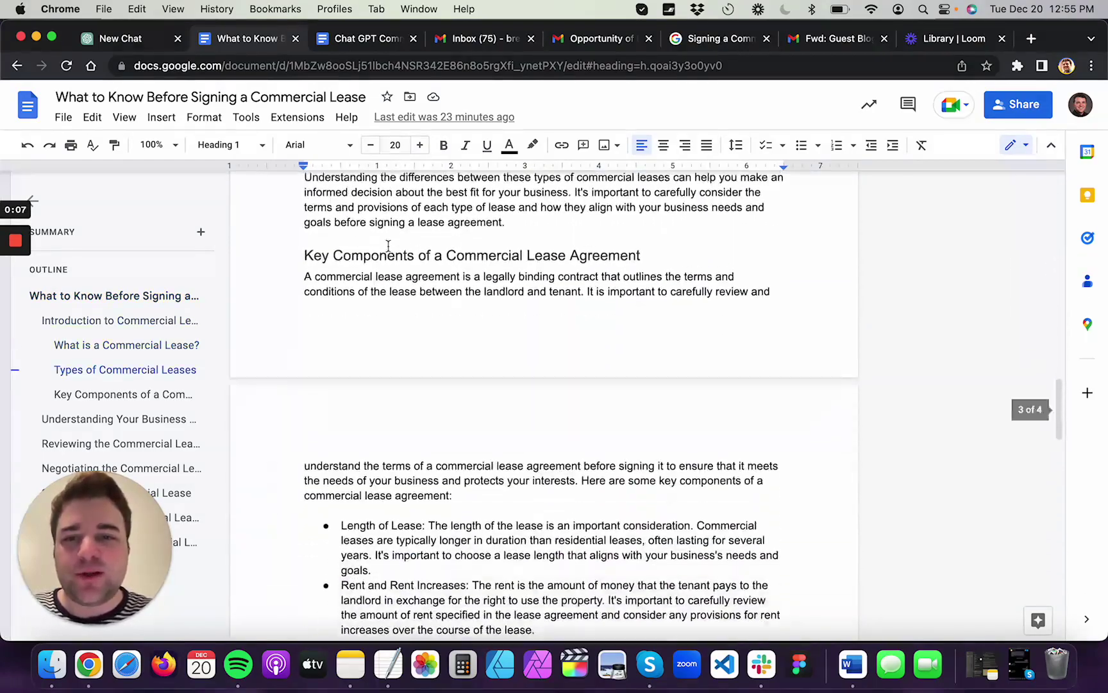
{"action": "scroll", "coordinate": [388, 245], "scroll_direction": "down", "scroll_amount": 15}
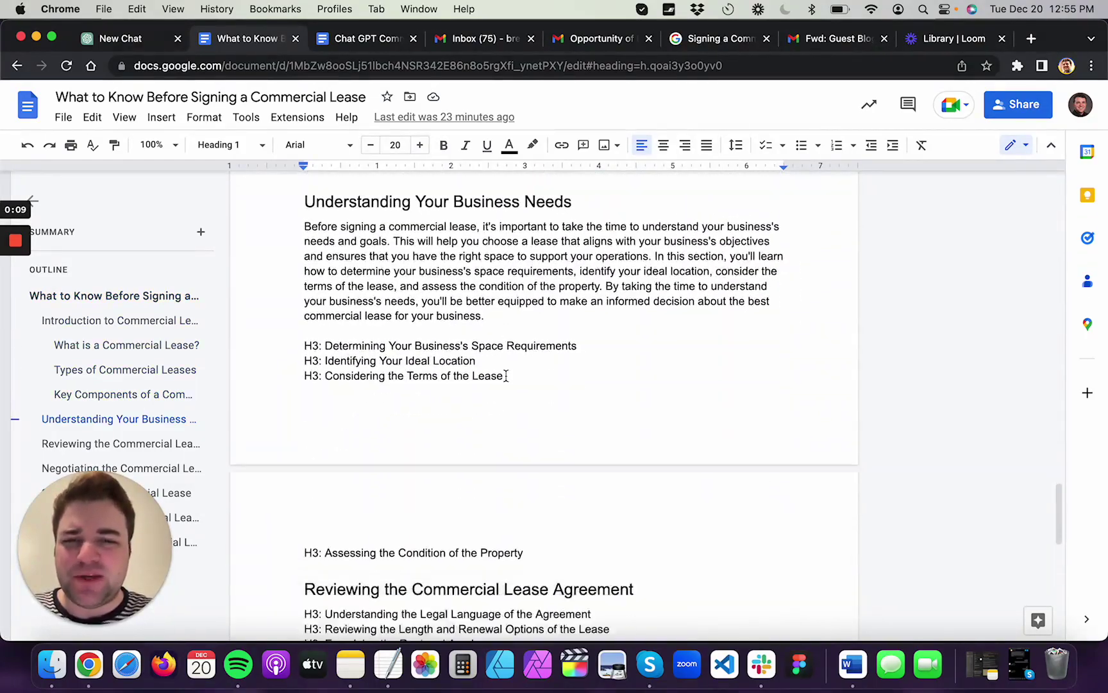
{"action": "scroll", "coordinate": [648, 603], "scroll_direction": "down", "scroll_amount": 5}
{"action": "scroll", "coordinate": [636, 555], "scroll_direction": "up", "scroll_amount": 15}
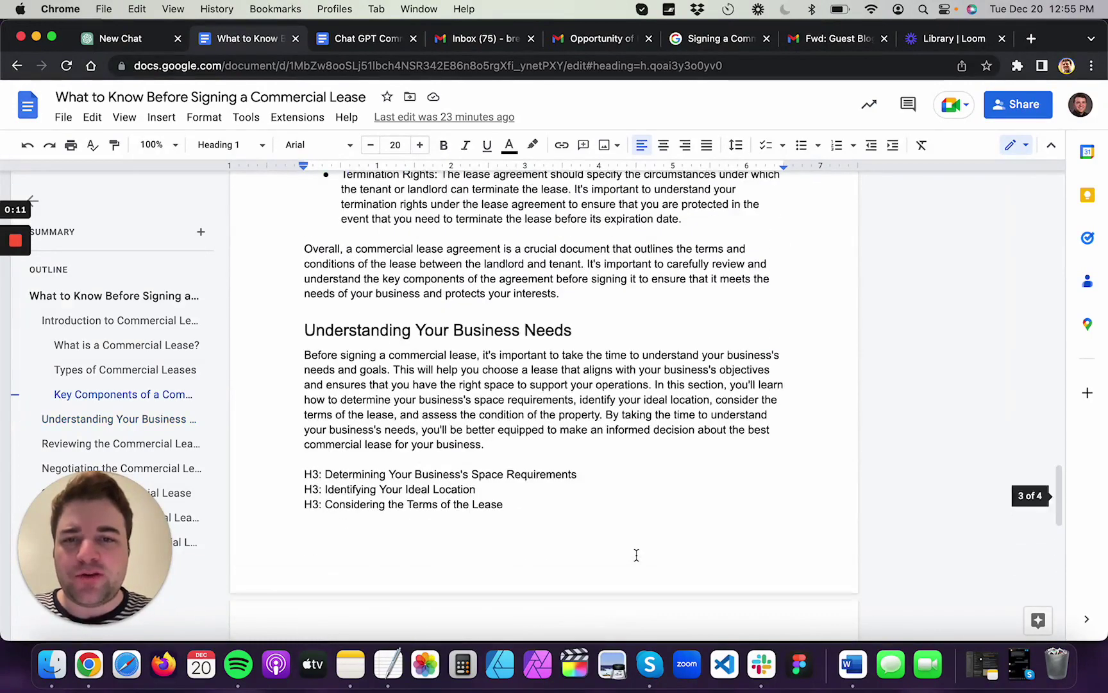
{"action": "scroll", "coordinate": [636, 555], "scroll_direction": "down", "scroll_amount": 6}
{"action": "scroll", "coordinate": [636, 555], "scroll_direction": "down", "scroll_amount": 15}
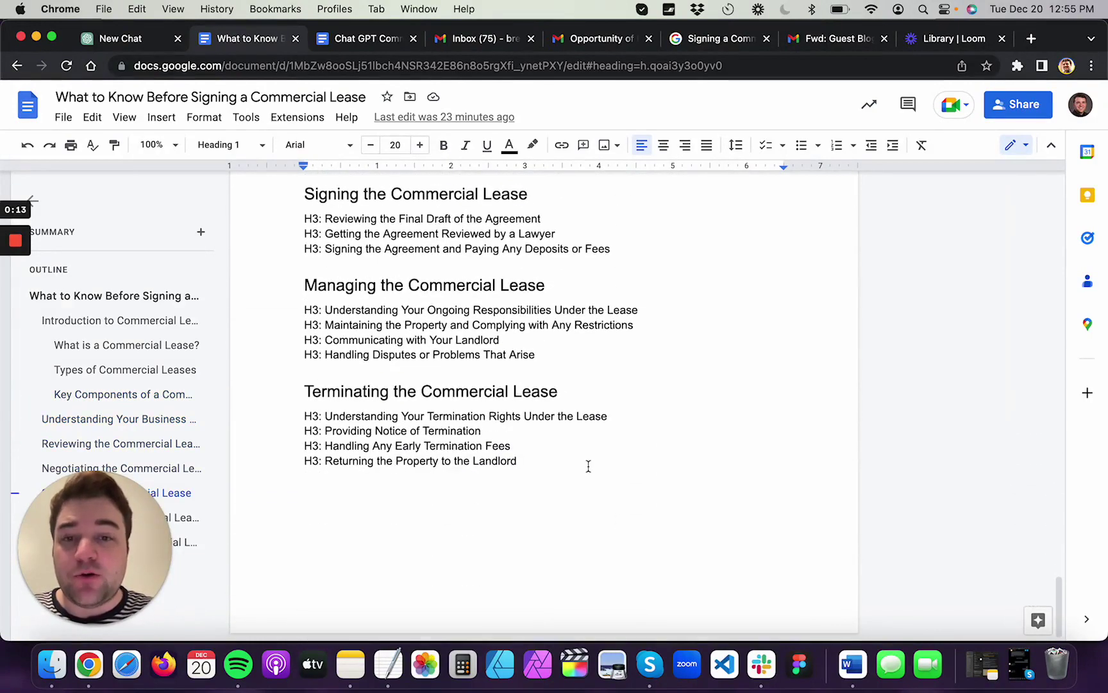
{"action": "scroll", "coordinate": [587, 466], "scroll_direction": "up", "scroll_amount": 8}
{"action": "scroll", "coordinate": [588, 466], "scroll_direction": "up", "scroll_amount": 8}
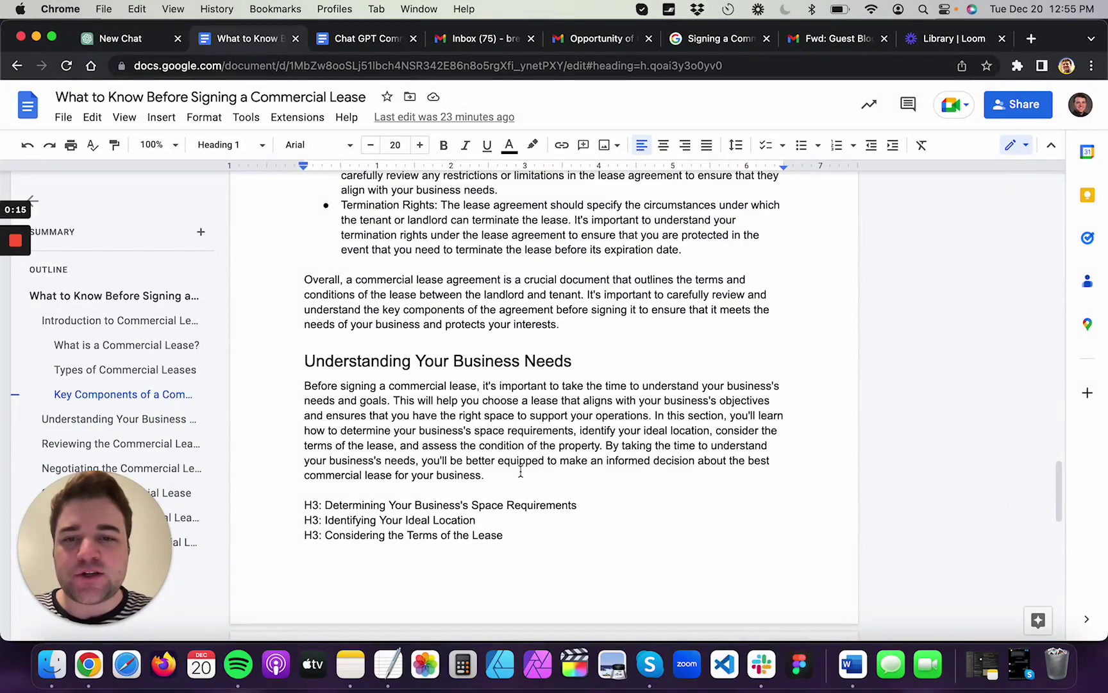
Select and deselect a paragraph in the draft, then switch to the ChatGPT keyword chat
{"action": "left_click_drag", "start_coordinate": [521, 474], "coordinate": [463, 327]}
{"action": "scroll", "coordinate": [464, 327], "scroll_direction": "up", "scroll_amount": 3}
{"action": "left_click", "coordinate": [506, 334]}
{"action": "scroll", "coordinate": [507, 334], "scroll_direction": "up", "scroll_amount": 8}
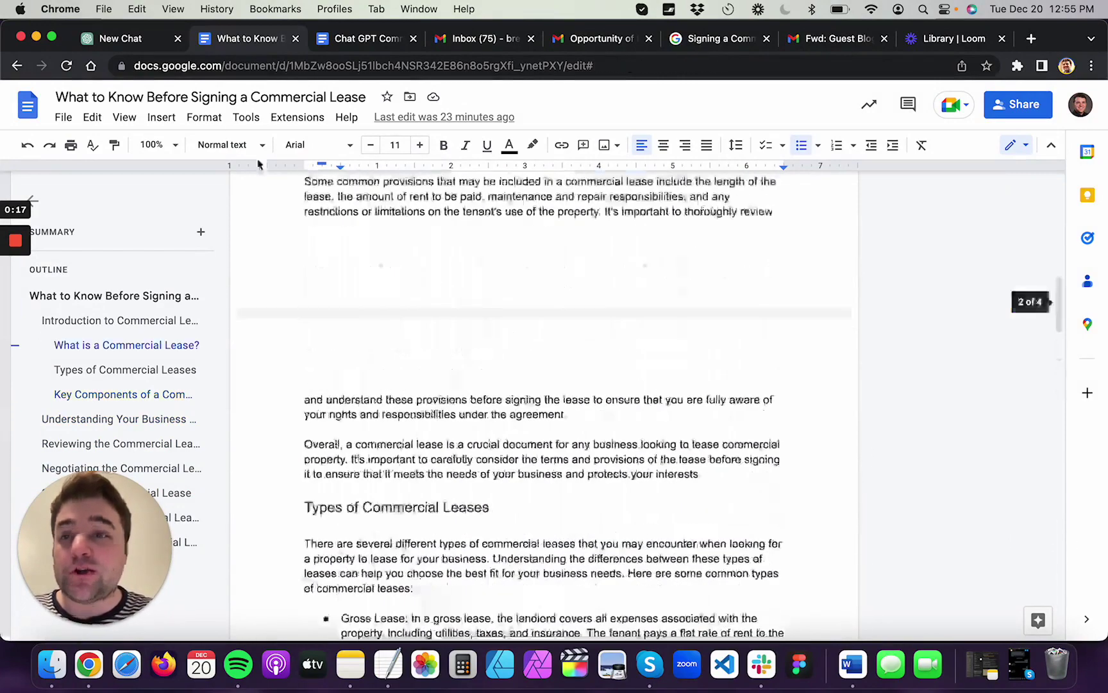
{"action": "left_click", "coordinate": [141, 39]}
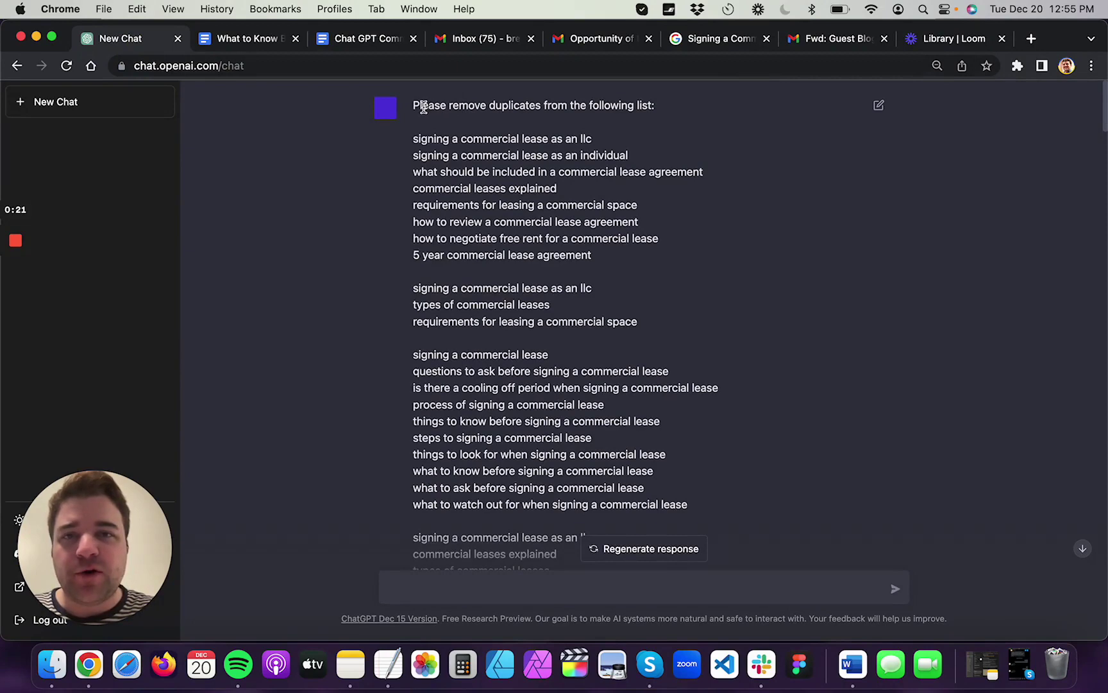
Open a new Chrome tab and open Keywords Everywhere from the Extensions menu
{"action": "key", "text": "super+t"}
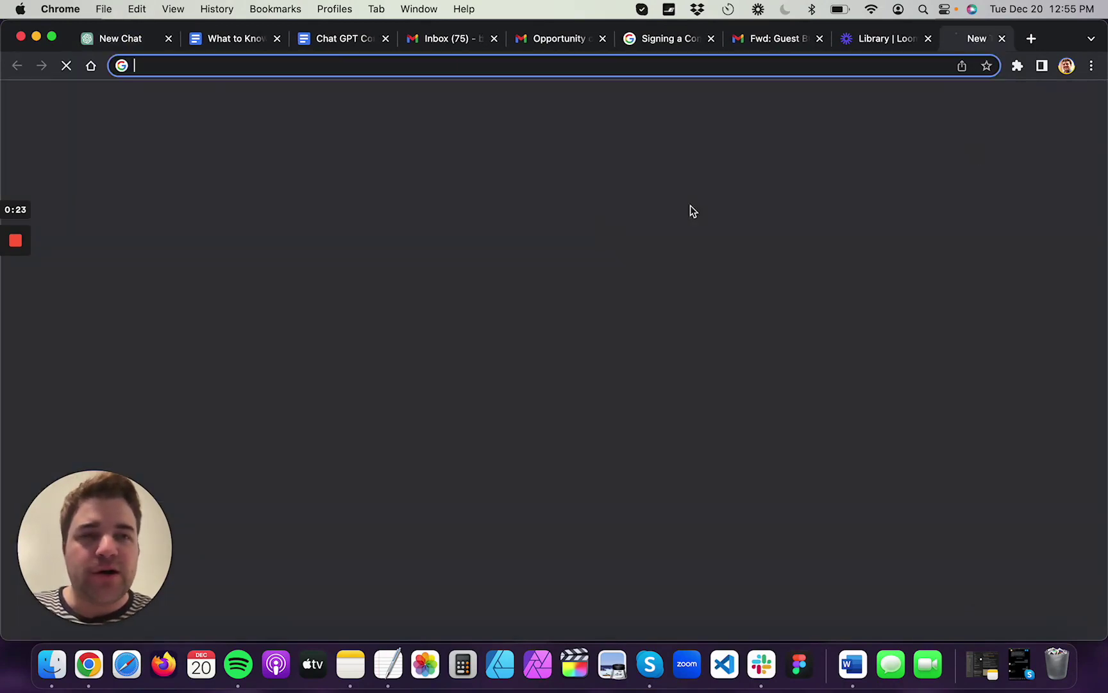
{"action": "left_click", "coordinate": [1018, 66]}
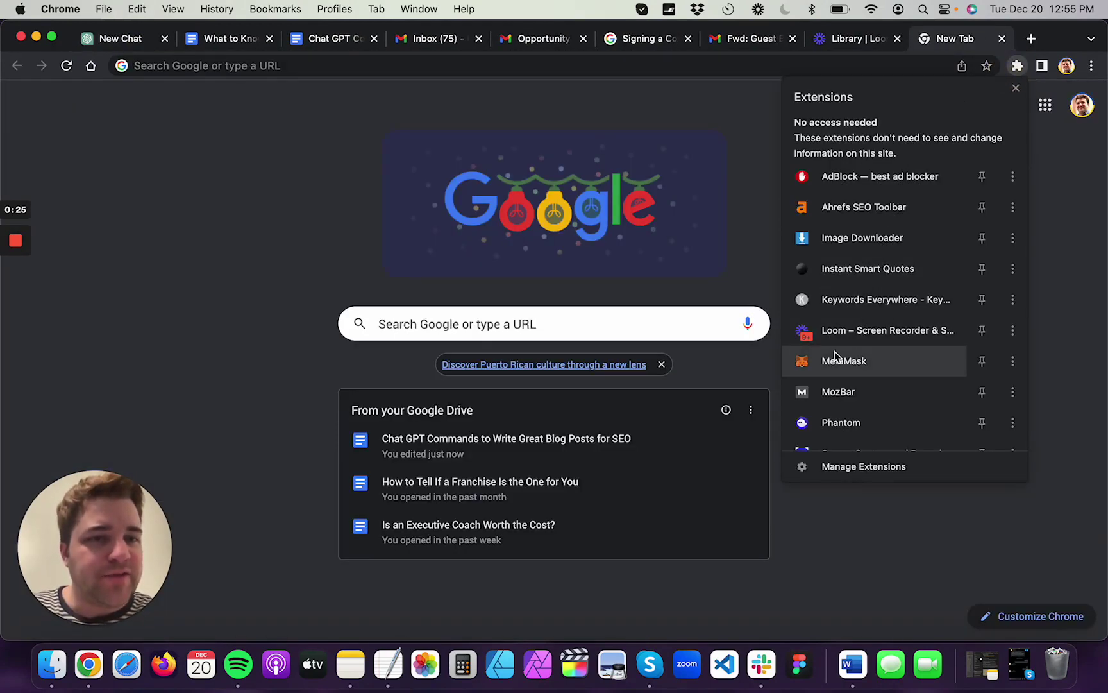
{"action": "scroll", "coordinate": [860, 301], "scroll_direction": "down", "scroll_amount": 2}
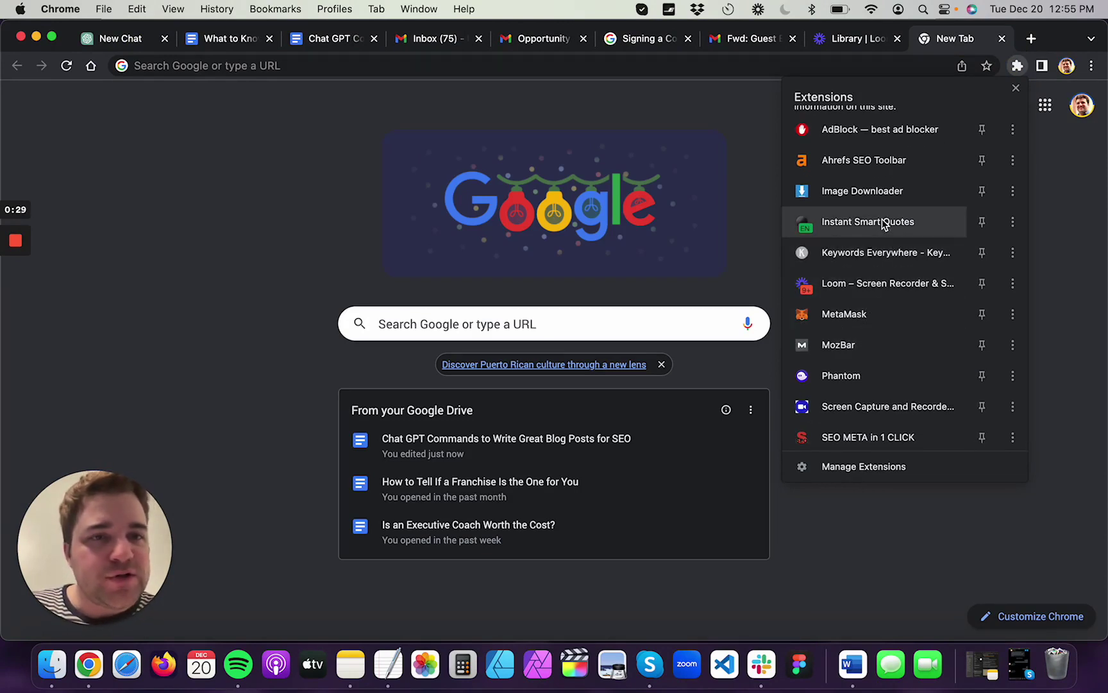
{"action": "left_click", "coordinate": [887, 251]}
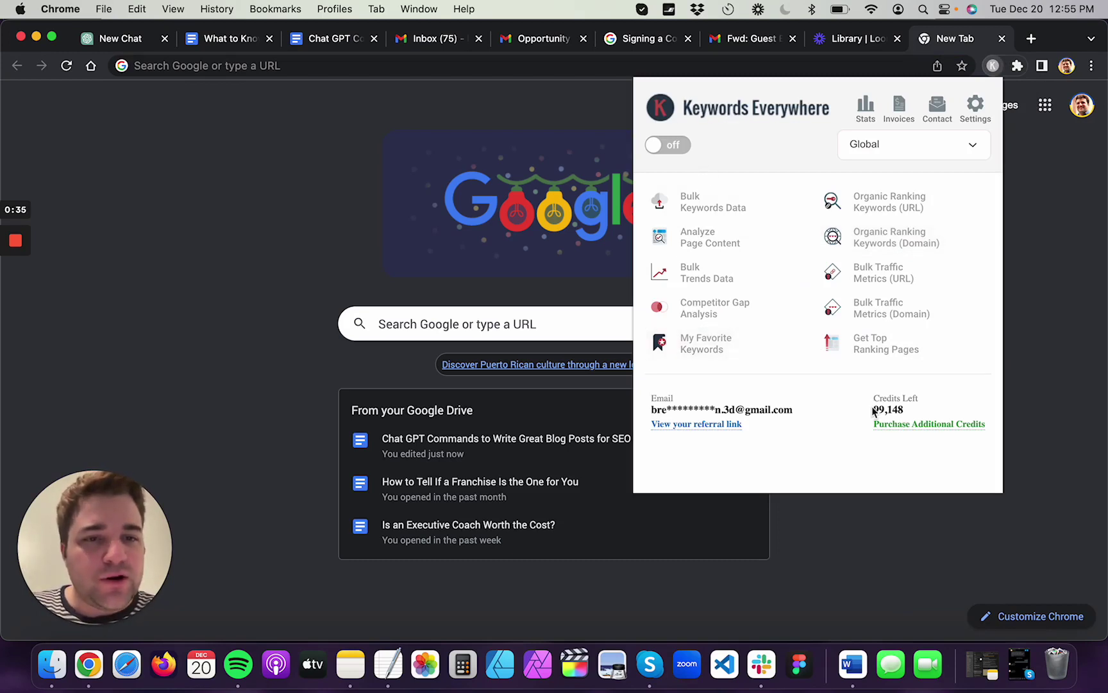
Turn Keywords Everywhere on and rerun the Google search 'chatgpt server overload'
{"action": "left_click", "coordinate": [663, 147]}
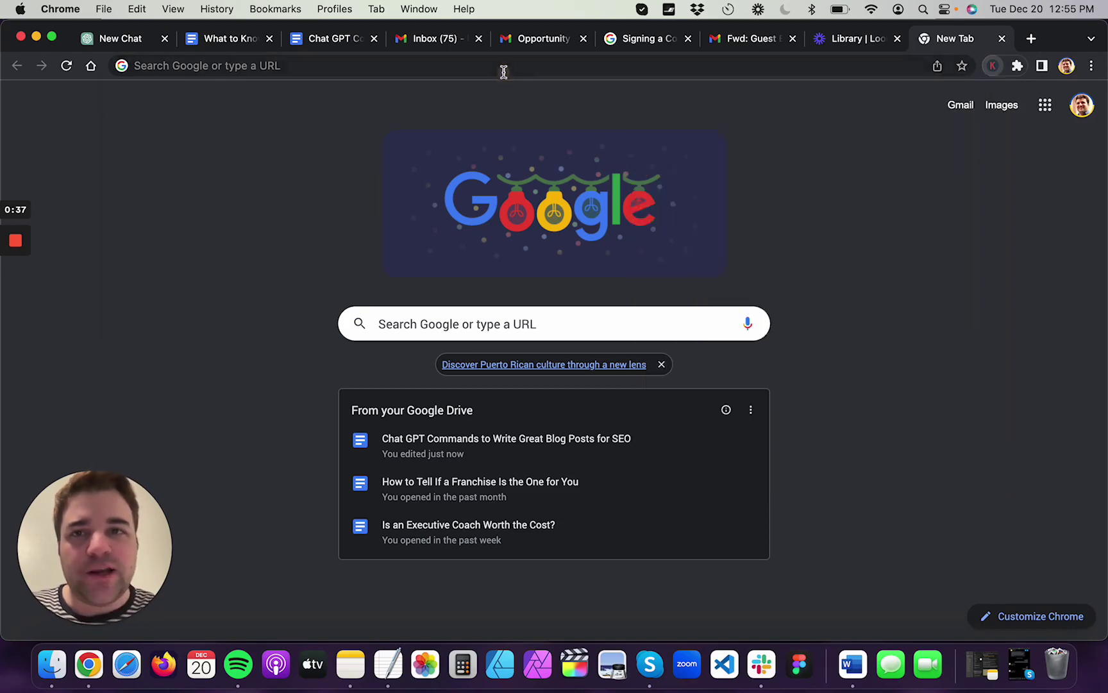
{"action": "left_click", "coordinate": [504, 71]}
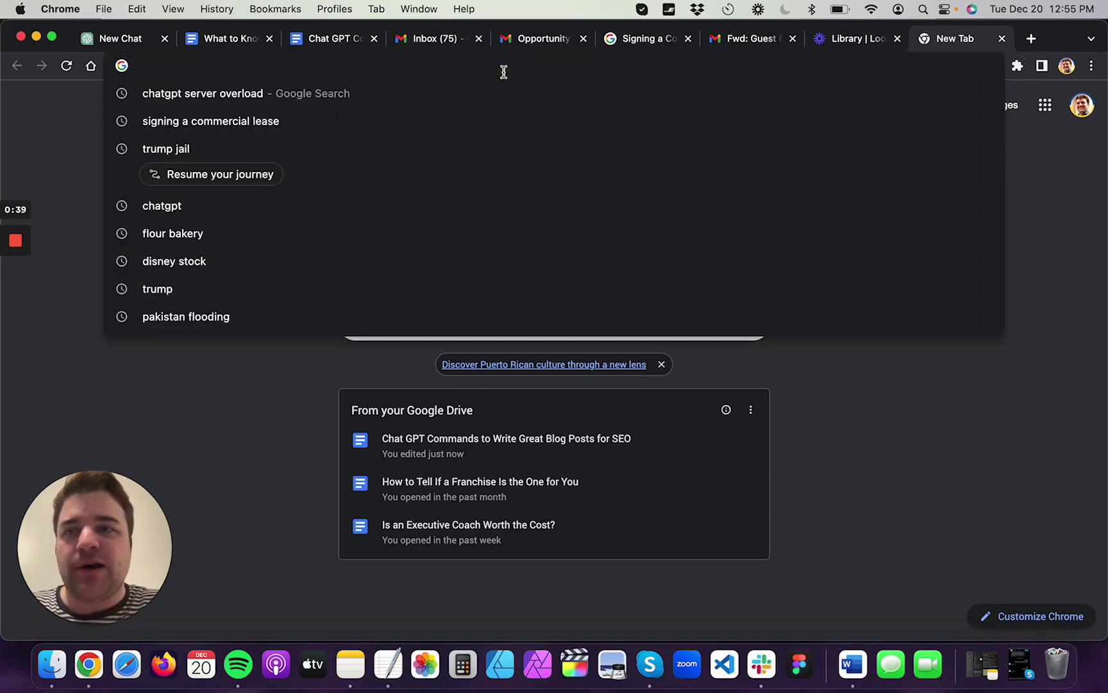
{"action": "left_click", "coordinate": [338, 94]}
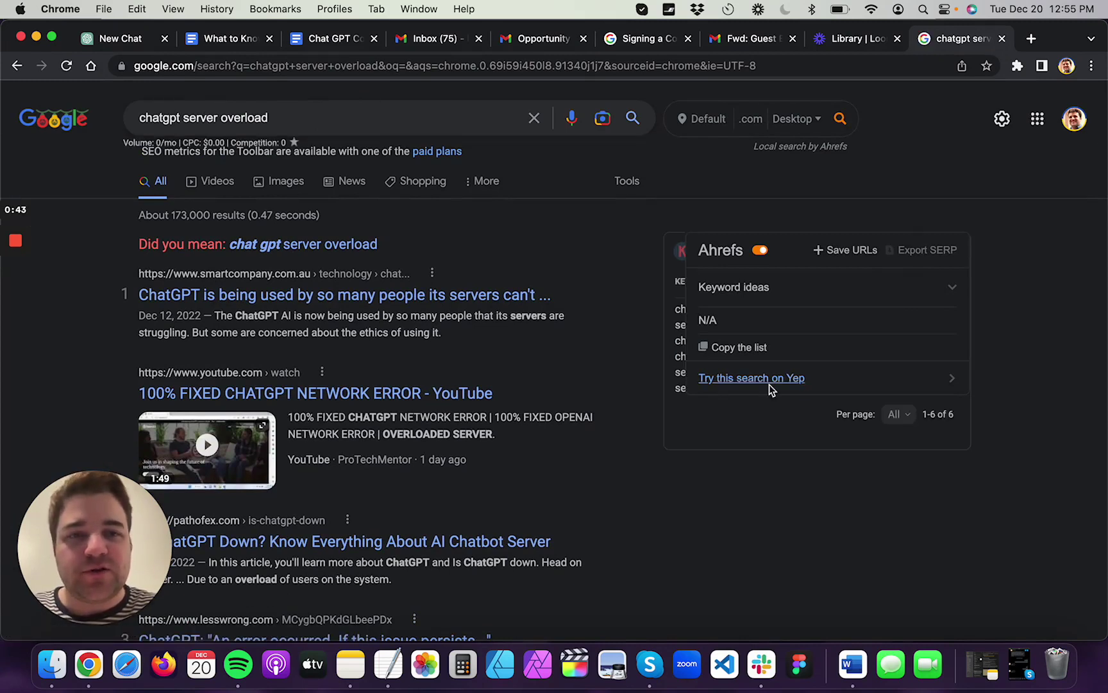
Expand the Ahrefs keyword ideas, turn off Ahrefs metrics, and select the six related keywords
{"action": "left_click", "coordinate": [952, 288]}
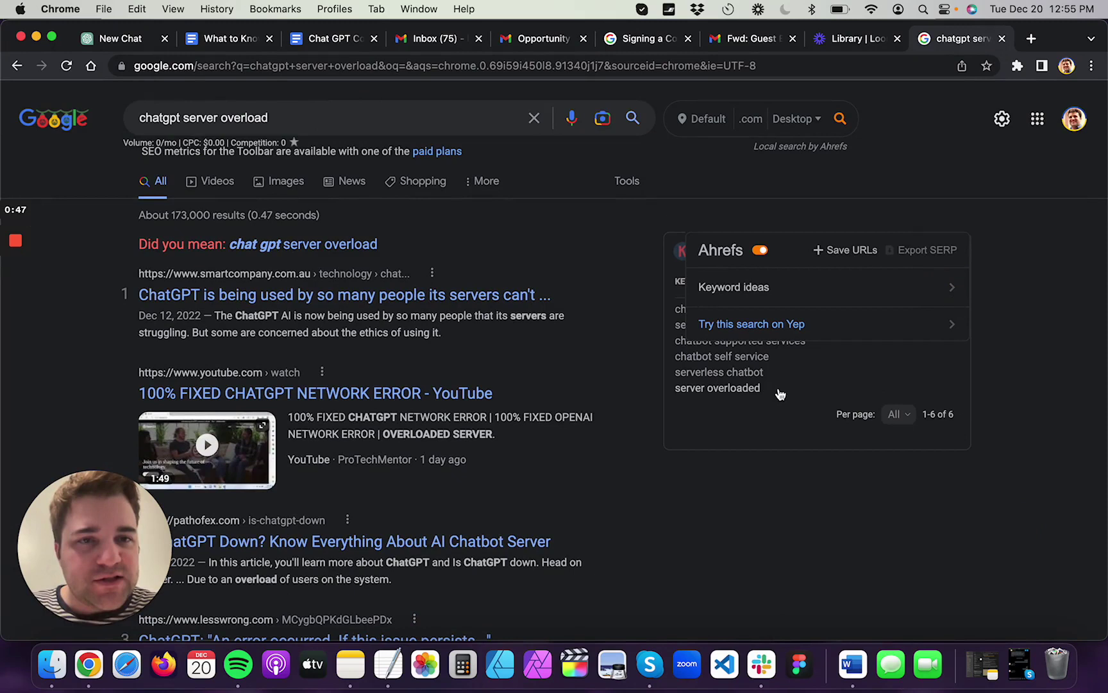
{"action": "left_click", "coordinate": [760, 249]}
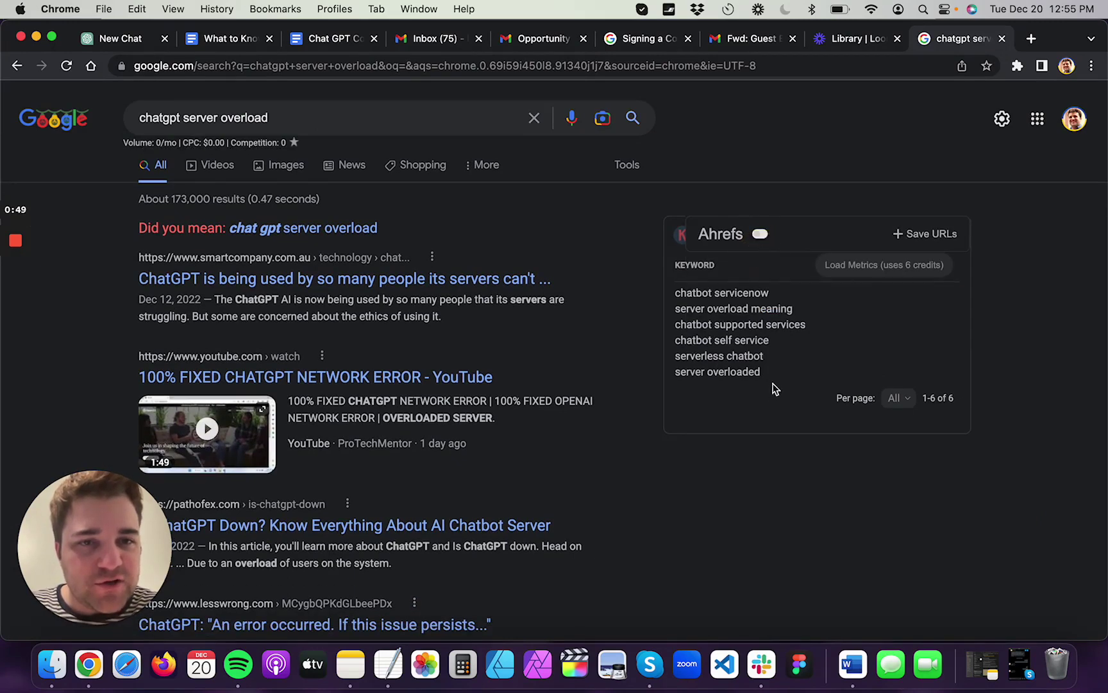
{"action": "left_click_drag", "start_coordinate": [774, 388], "coordinate": [677, 296]}
{"action": "scroll", "coordinate": [768, 250], "scroll_direction": "up", "scroll_amount": 5}
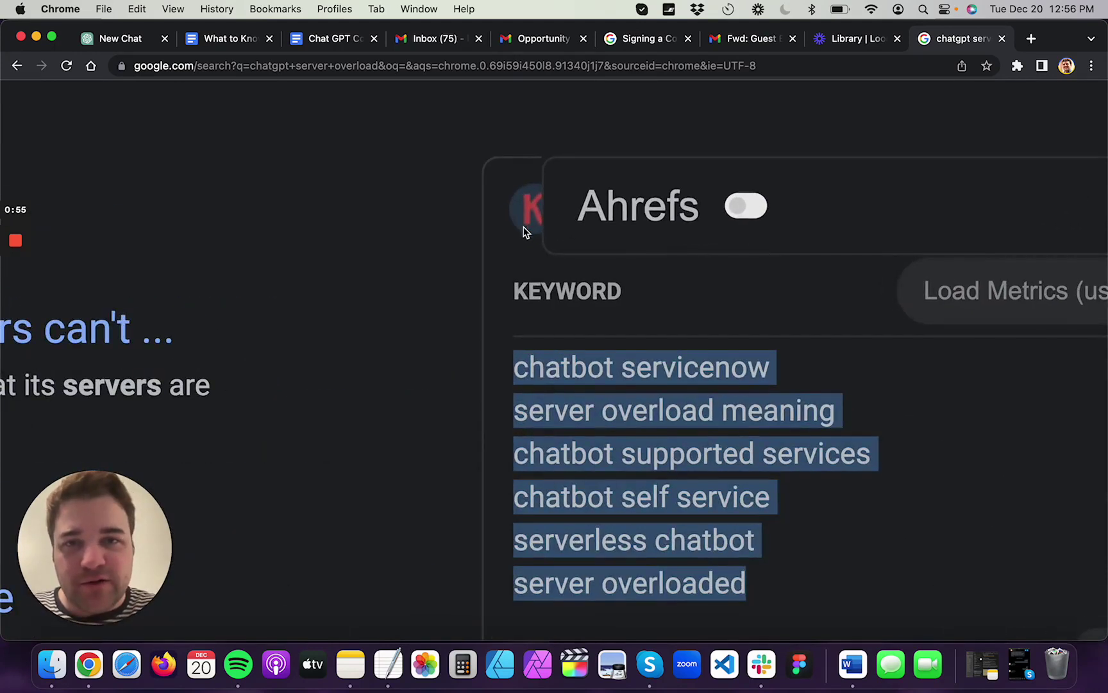
{"action": "scroll", "coordinate": [526, 213], "scroll_direction": "down", "scroll_amount": 5}
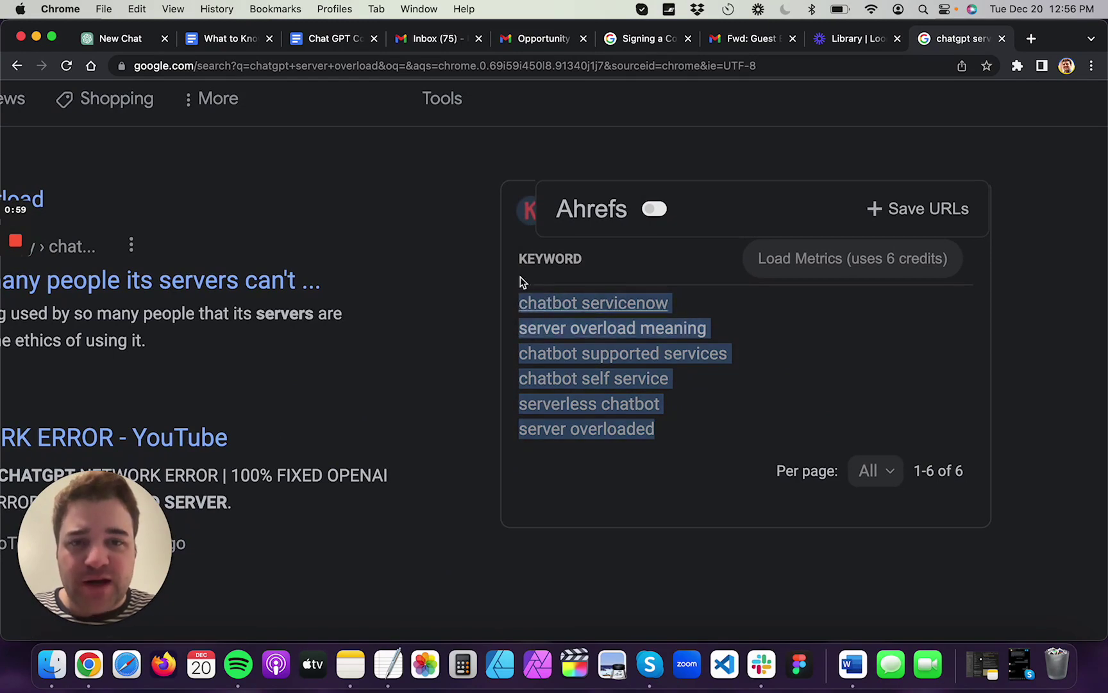
{"action": "scroll", "coordinate": [571, 448], "scroll_direction": "down", "scroll_amount": 5}
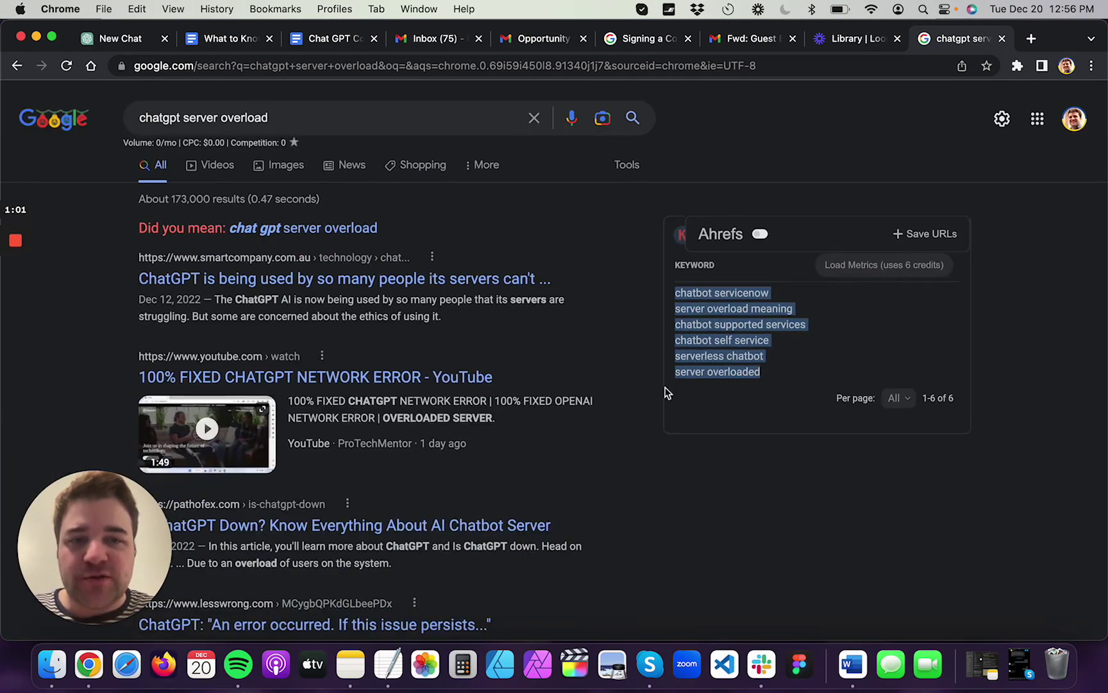
Select and deselect the words 'server overload' in the search query
{"action": "left_click_drag", "start_coordinate": [309, 116], "coordinate": [128, 117]}
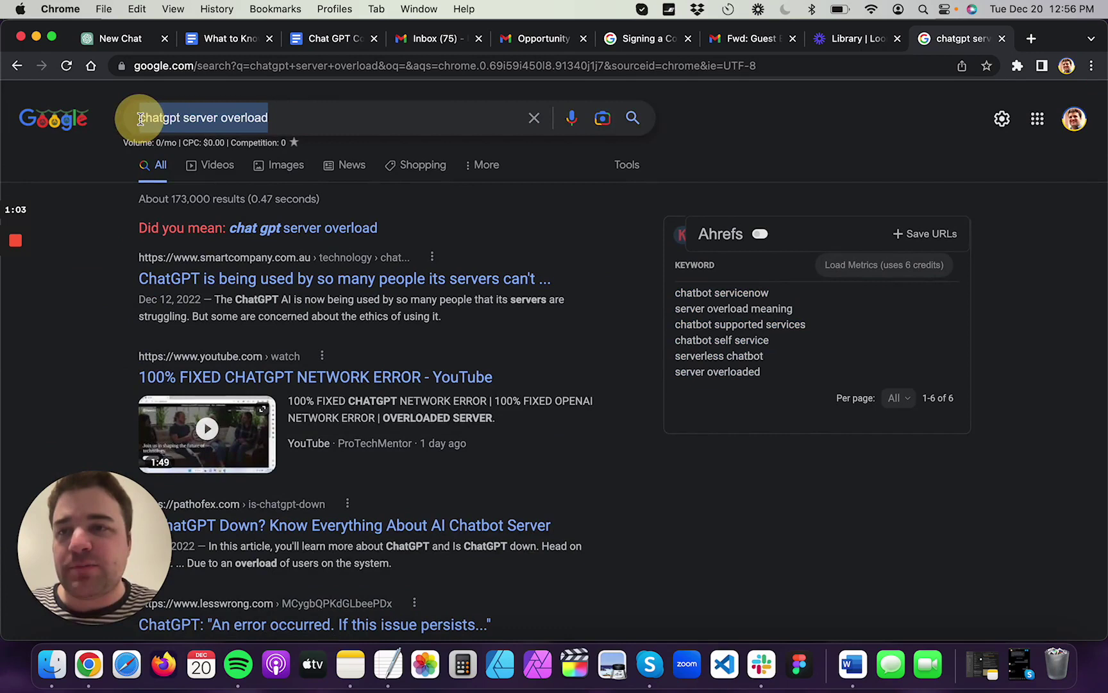
{"action": "left_click", "coordinate": [159, 117]}
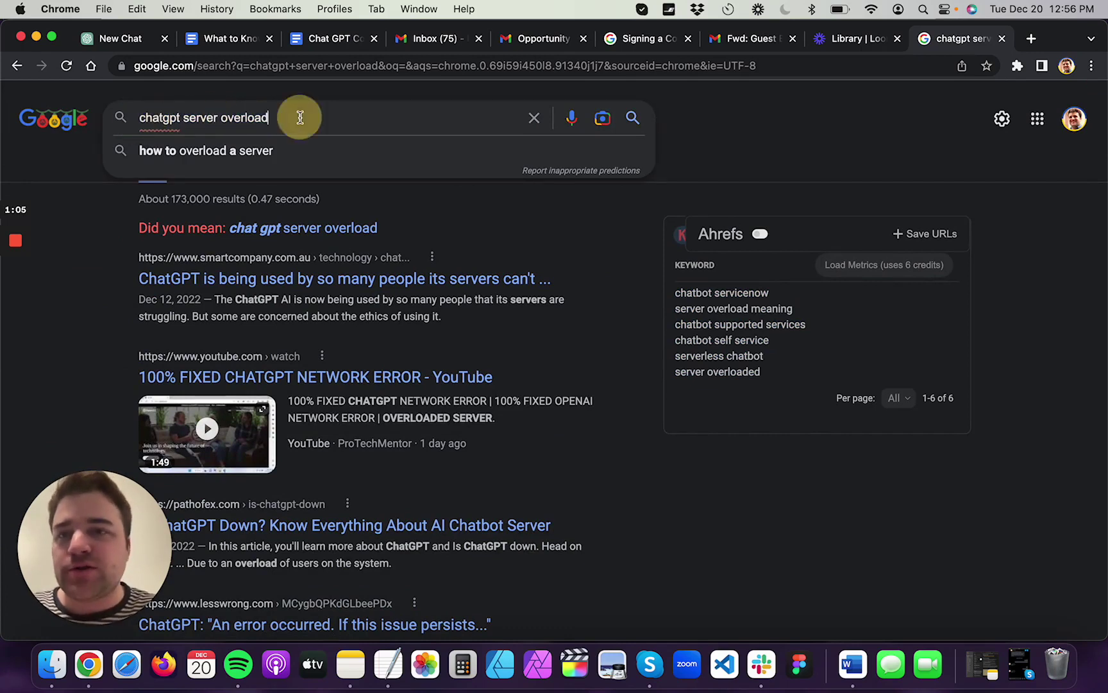
{"action": "left_click_drag", "start_coordinate": [287, 118], "coordinate": [136, 117]}
{"action": "left_click", "coordinate": [908, 129]}
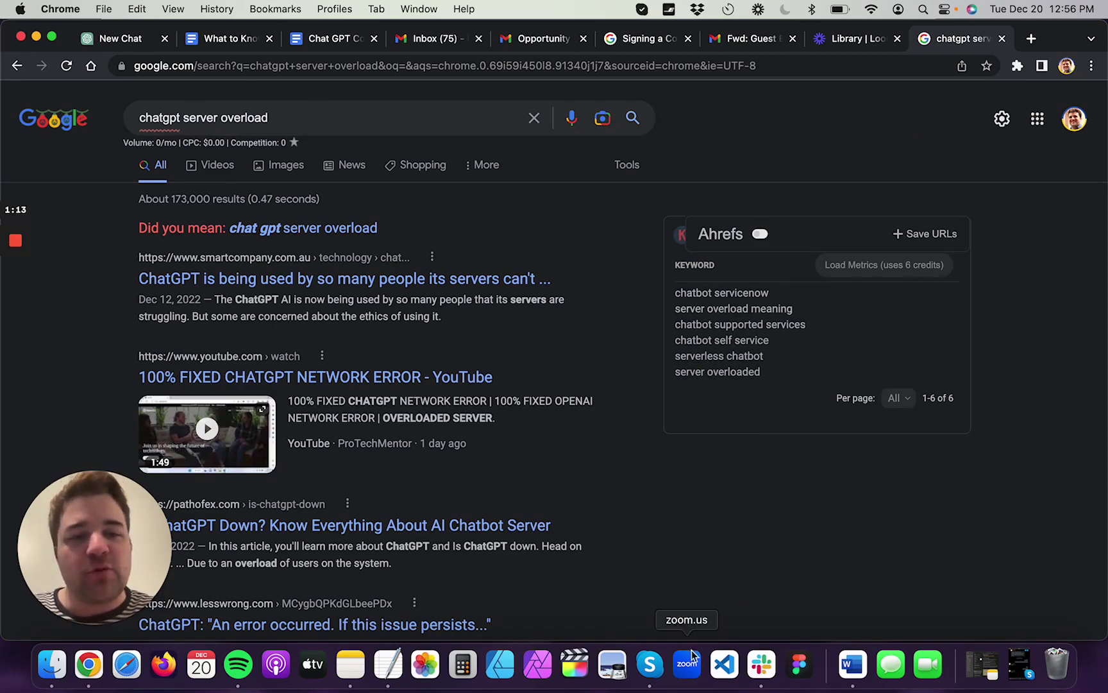
{"action": "scroll", "coordinate": [837, 482], "scroll_direction": "down", "scroll_amount": 3}
Review the ChatGPT prompt asking to remove duplicates from the commercial-lease keyword list
{"action": "left_click", "coordinate": [119, 38]}
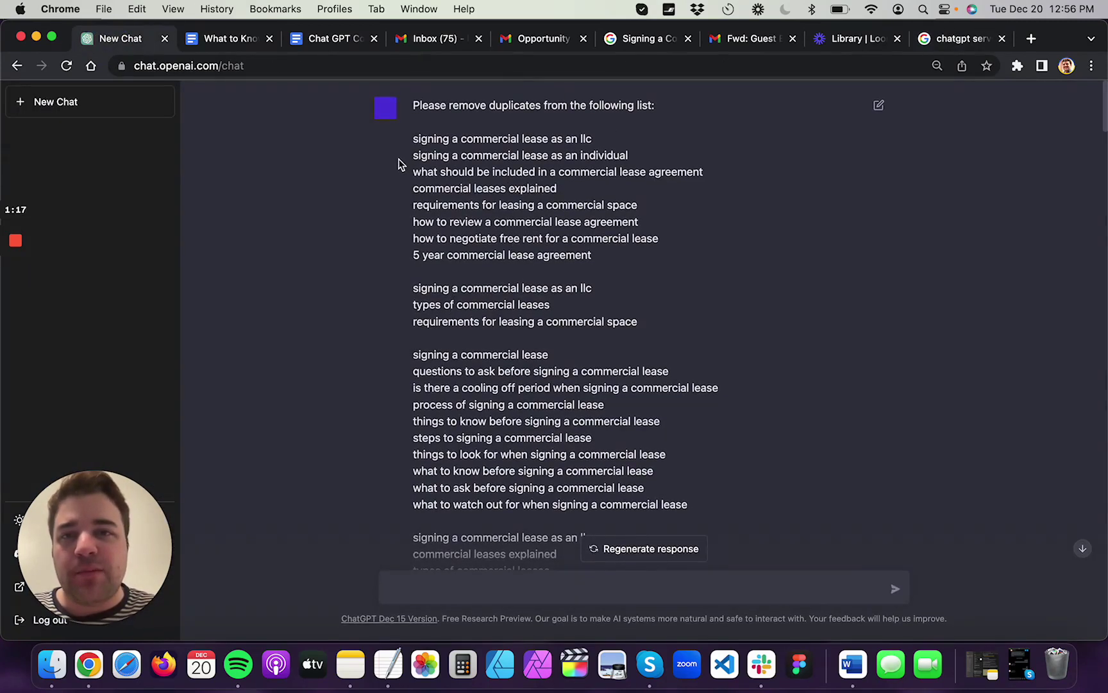
{"action": "scroll", "coordinate": [491, 270], "scroll_direction": "down", "scroll_amount": 3}
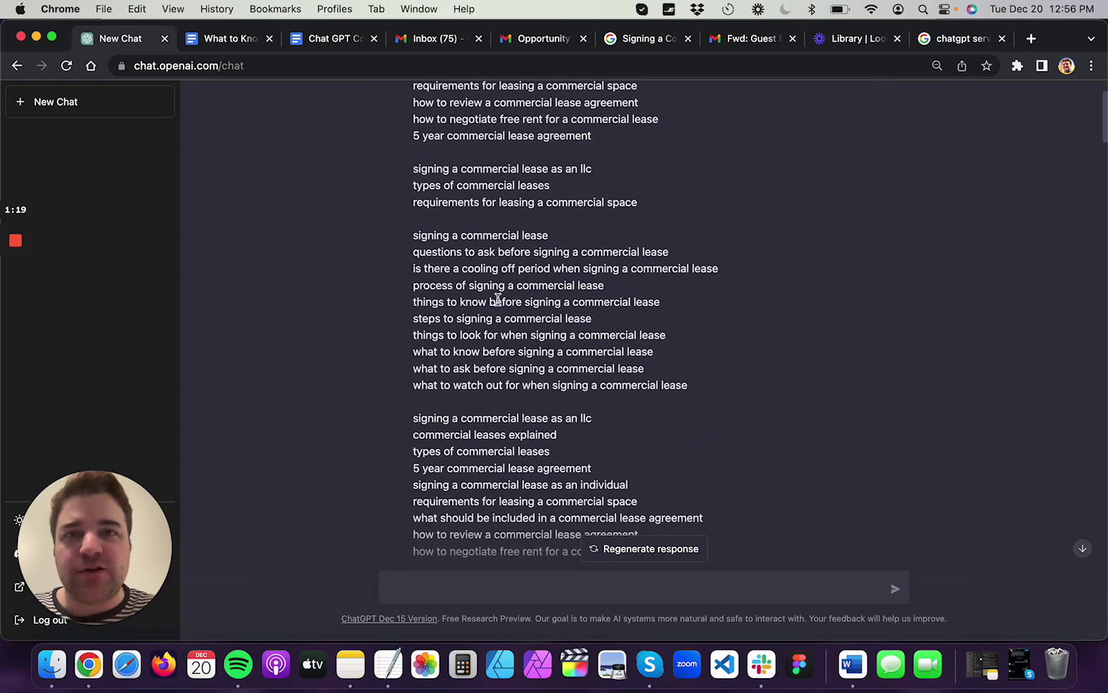
{"action": "scroll", "coordinate": [498, 299], "scroll_direction": "down", "scroll_amount": 2}
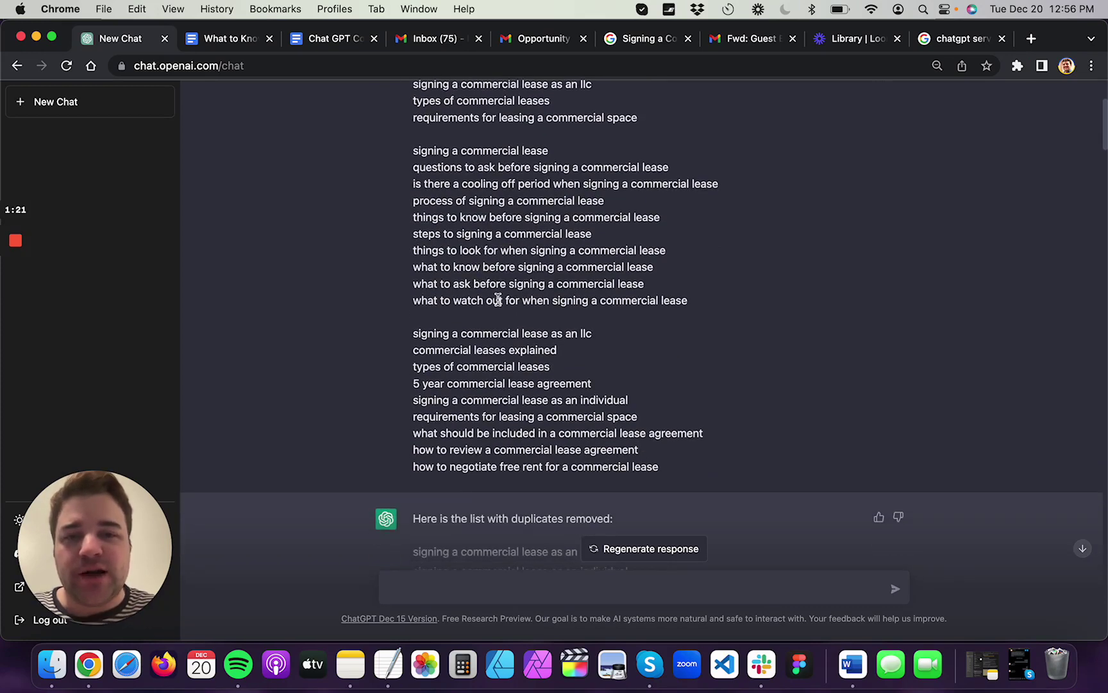
{"action": "scroll", "coordinate": [497, 300], "scroll_direction": "down", "scroll_amount": 3}
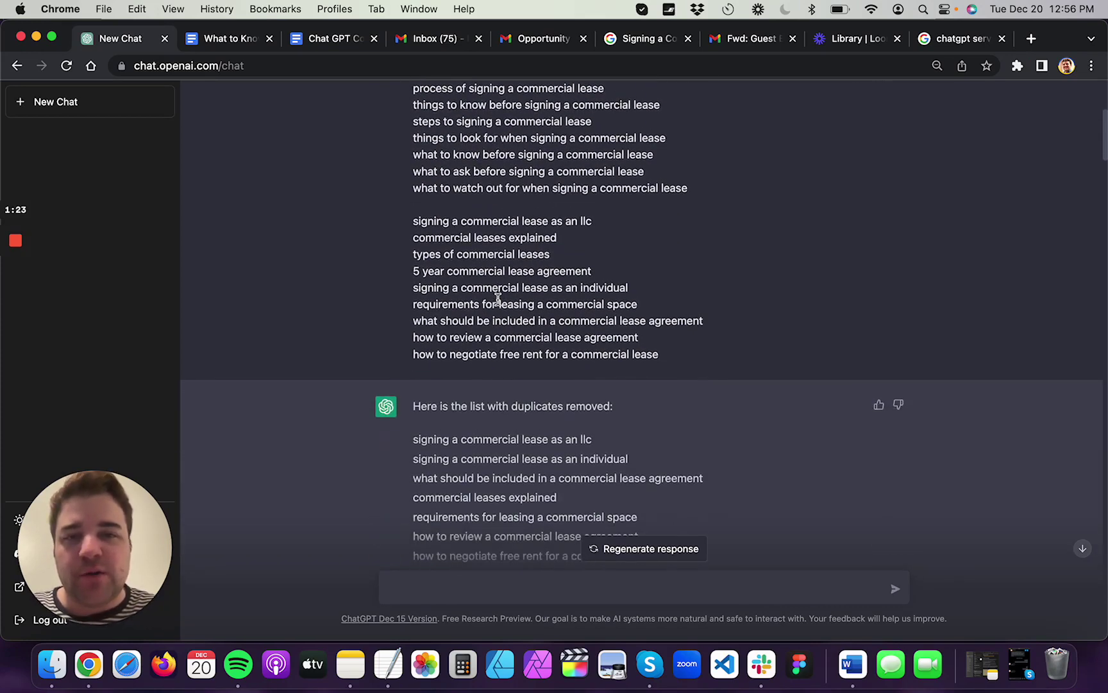
{"action": "scroll", "coordinate": [498, 300], "scroll_direction": "up", "scroll_amount": 2}
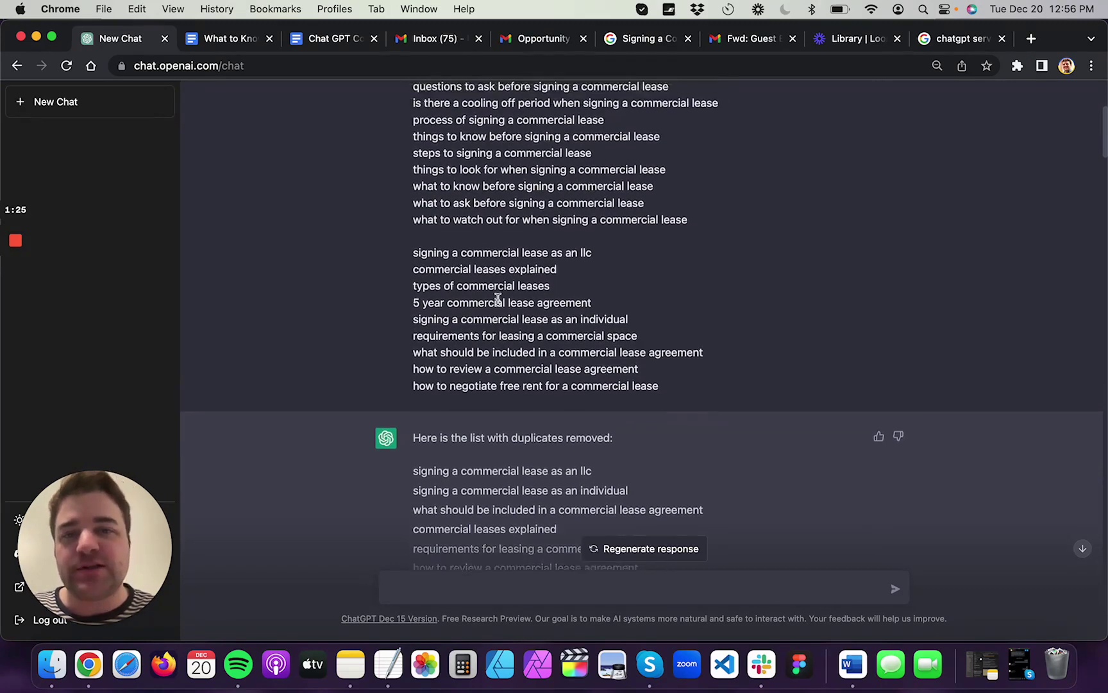
{"action": "scroll", "coordinate": [498, 304], "scroll_direction": "up", "scroll_amount": 5}
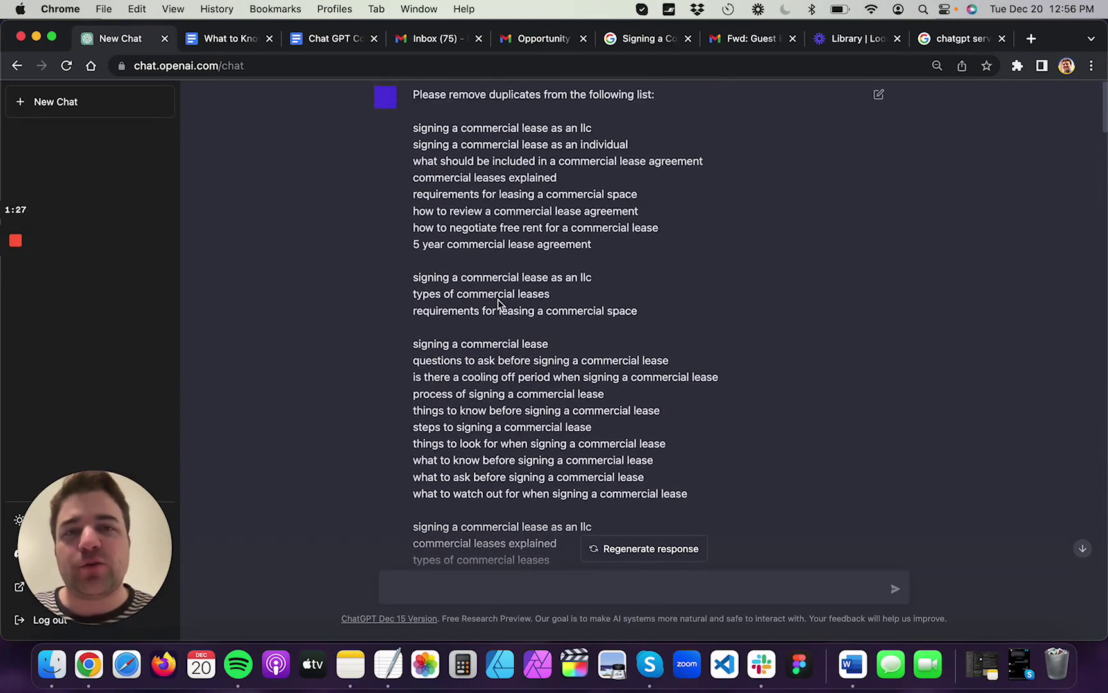
Search Google for 'what you should know before signing a commercial lease'
{"action": "left_click", "coordinate": [960, 38]}
{"action": "triple_click", "coordinate": [169, 98]}
{"action": "type", "text": "what "}
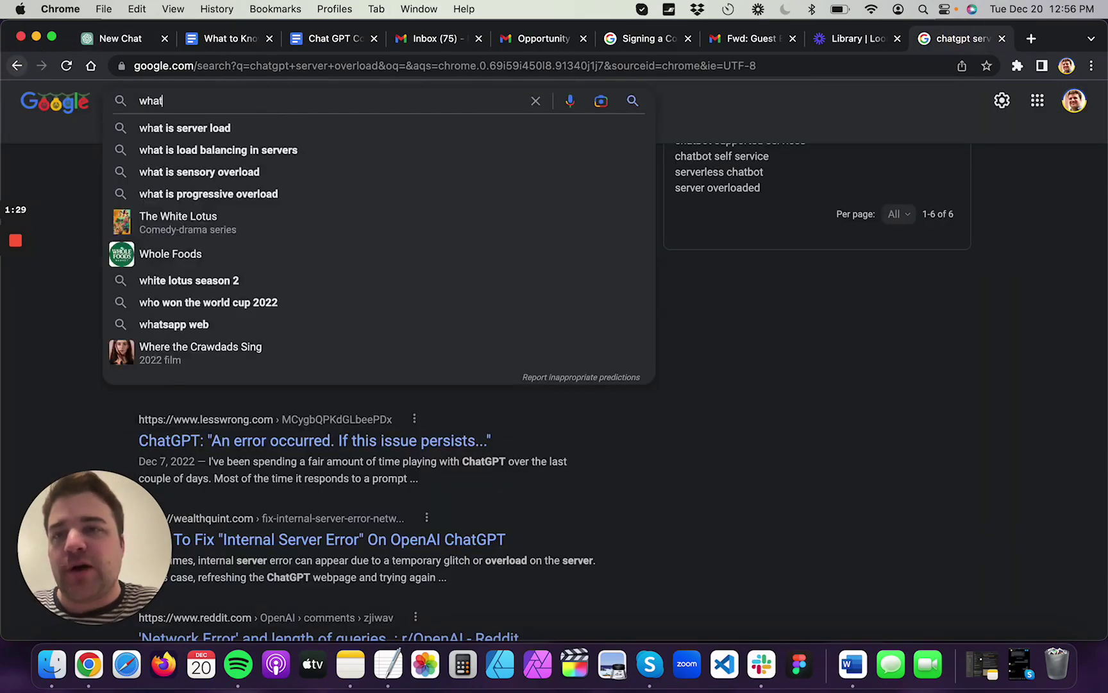
{"action": "type", "text": "you should"}
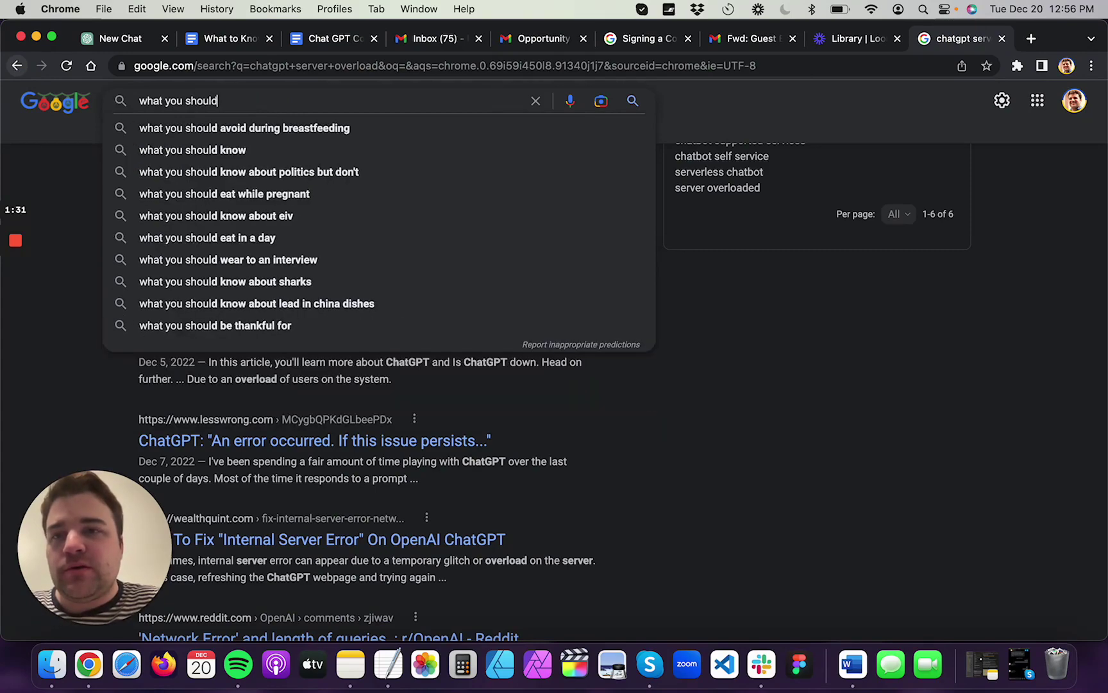
{"action": "type", "text": " know b"}
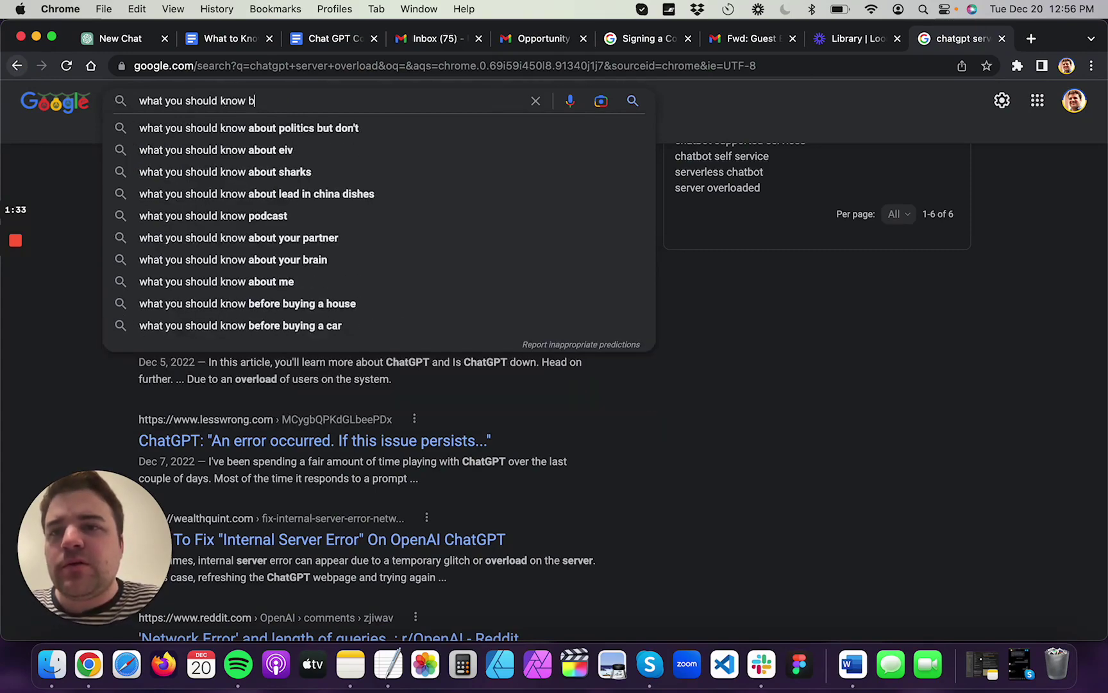
{"action": "type", "text": "efore signing a commercial loan"}
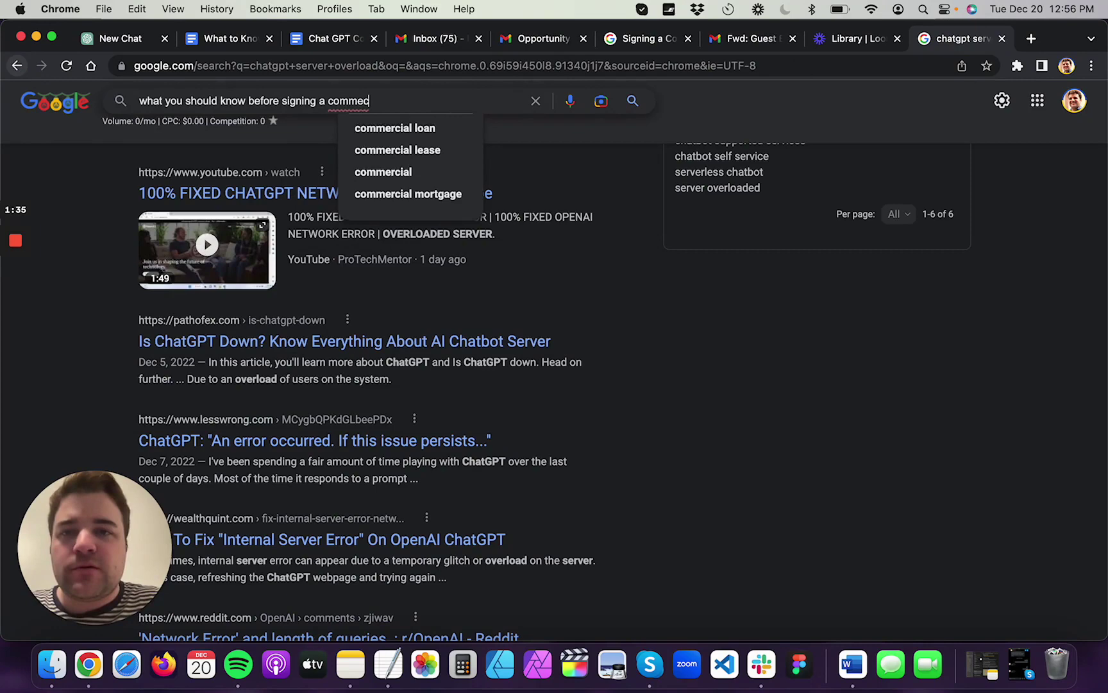
{"action": "key", "text": "Down"}
{"action": "key", "text": "Return"}
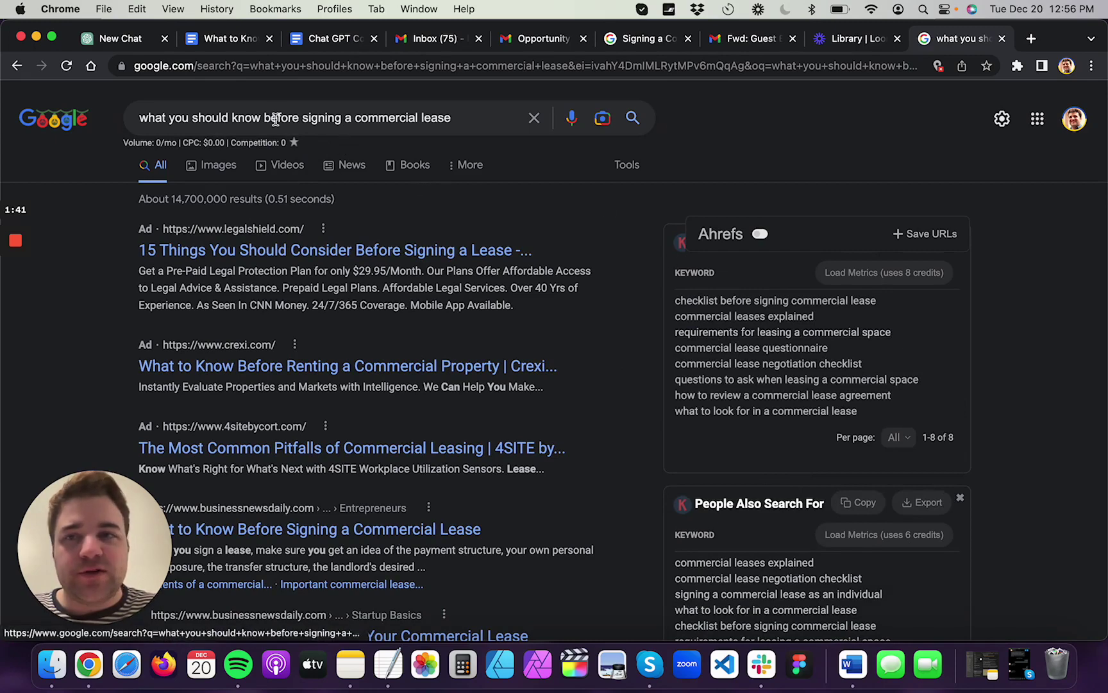
Select the eight related Ahrefs keyword phrases and return to ChatGPT
{"action": "scroll", "coordinate": [789, 385], "scroll_direction": "down", "scroll_amount": 1}
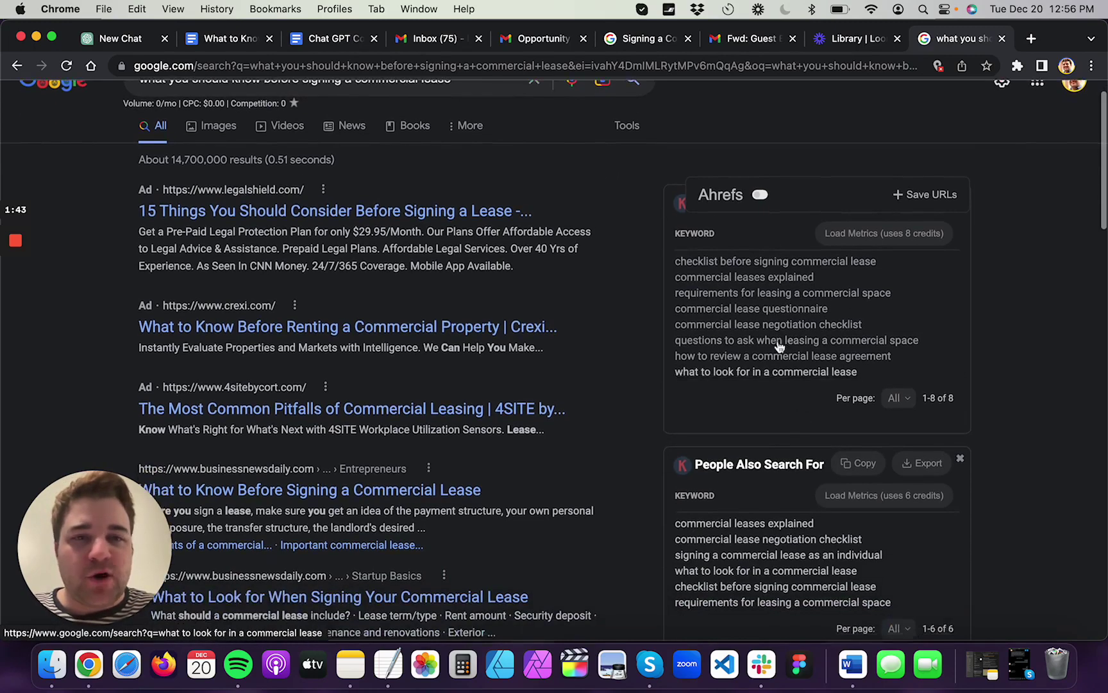
{"action": "scroll", "coordinate": [751, 383], "scroll_direction": "down", "scroll_amount": 5}
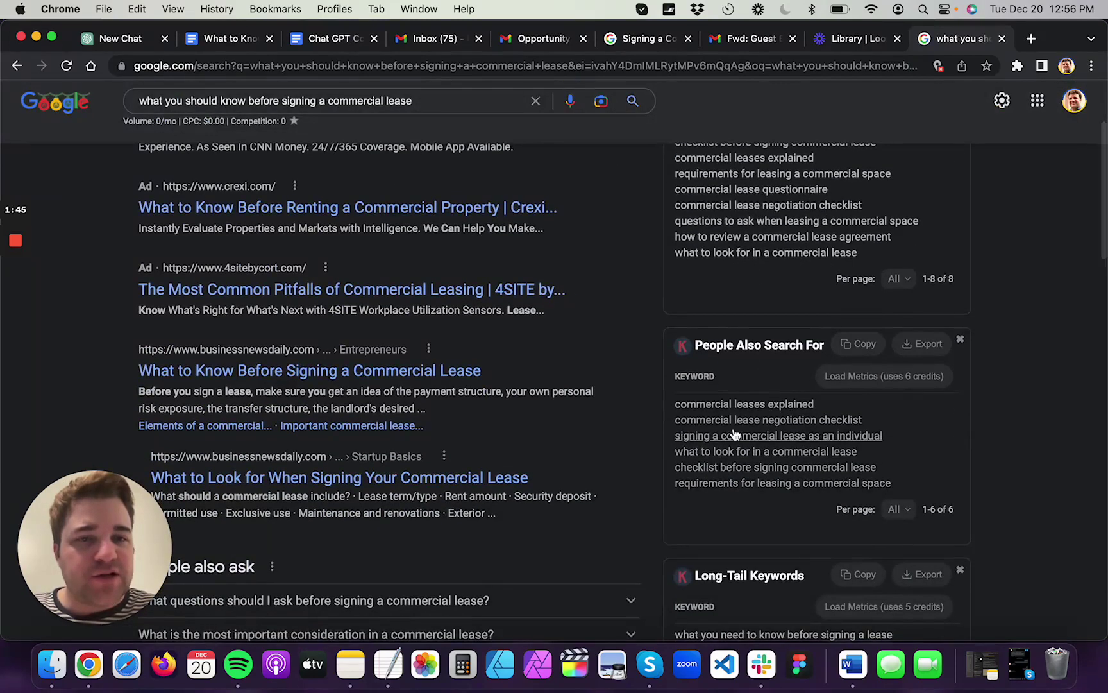
{"action": "scroll", "coordinate": [719, 401], "scroll_direction": "down", "scroll_amount": 4}
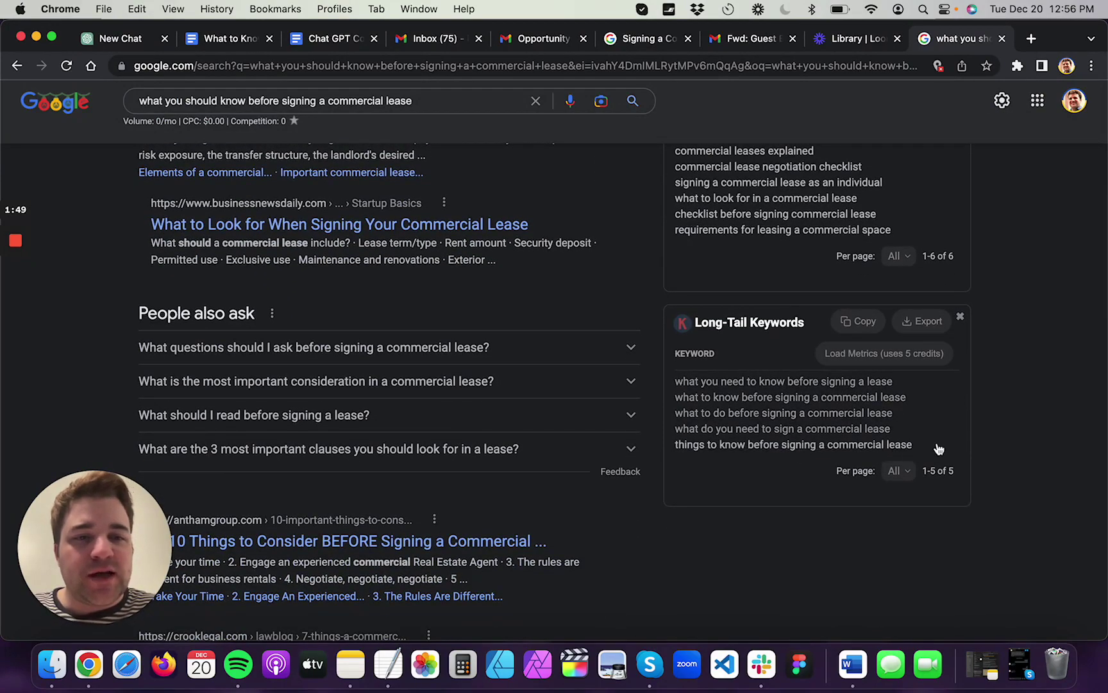
{"action": "scroll", "coordinate": [898, 288], "scroll_direction": "up", "scroll_amount": 4}
{"action": "scroll", "coordinate": [911, 308], "scroll_direction": "up", "scroll_amount": 4}
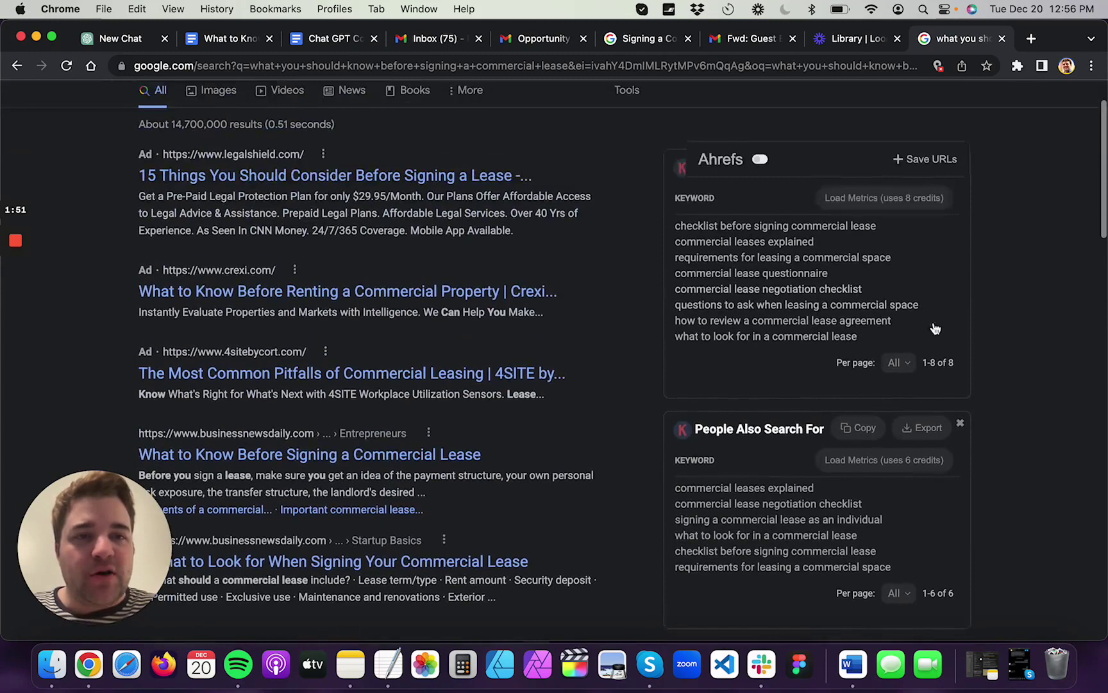
{"action": "left_click_drag", "start_coordinate": [911, 342], "coordinate": [675, 226]}
{"action": "key", "text": "super+c"}
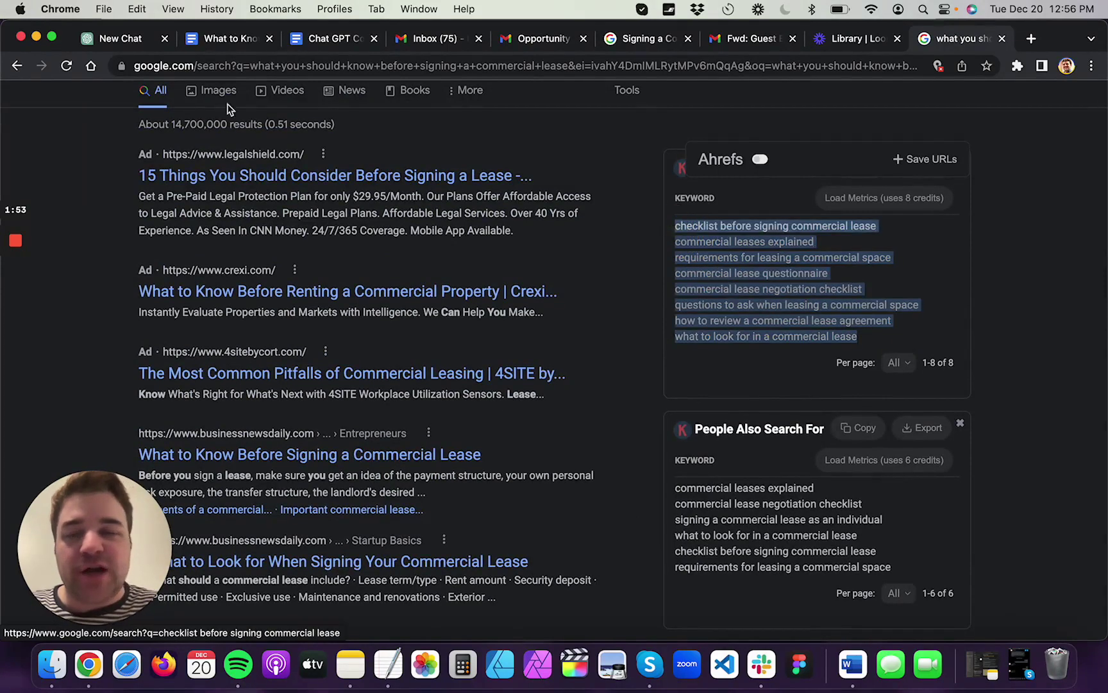
{"action": "left_click", "coordinate": [128, 44]}
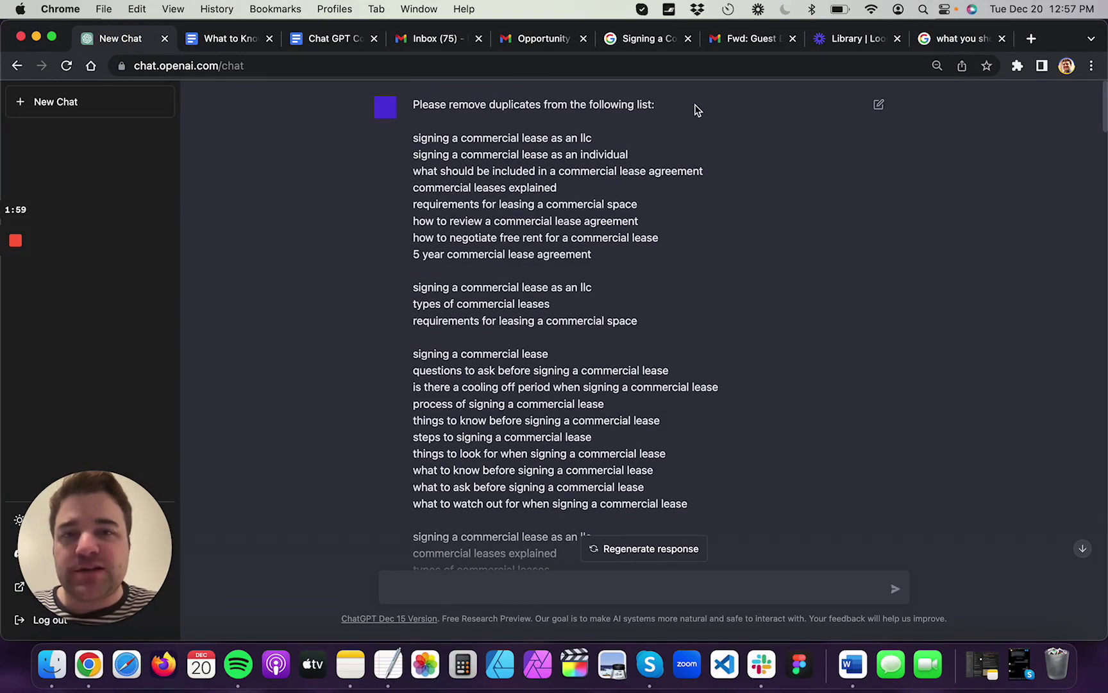
Paste the eight keyword phrases into the ChatGPT message, clear them, and show all windows
{"action": "left_click", "coordinate": [448, 585]}
{"action": "key", "text": "super+v"}
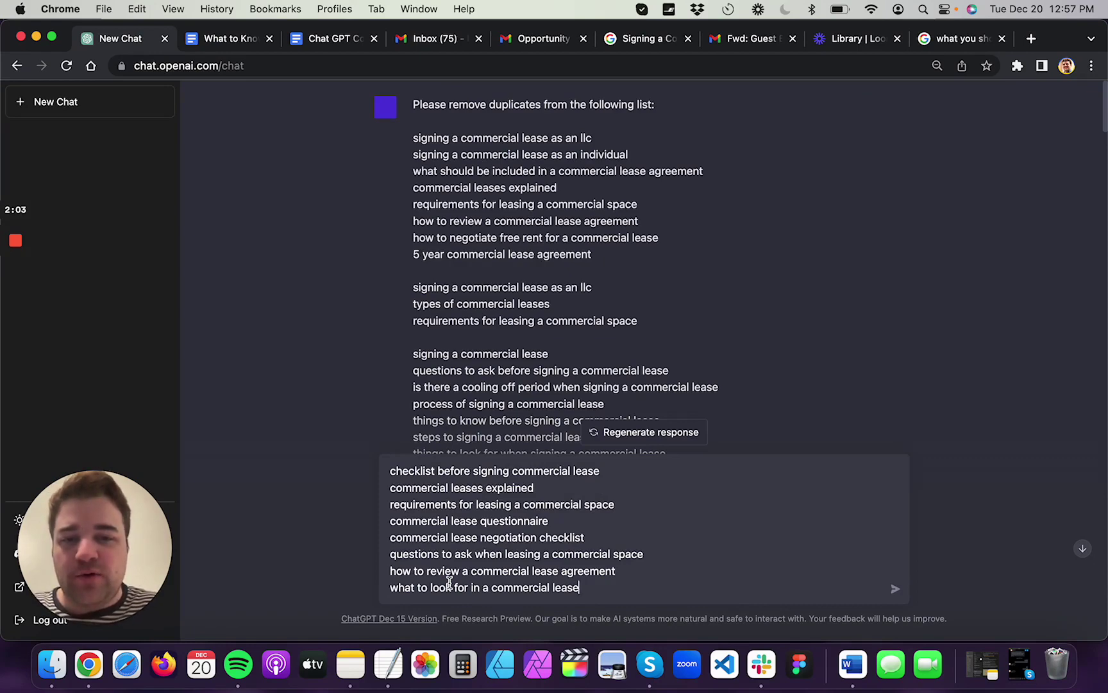
{"action": "key", "text": "Return"}
{"action": "key", "text": "ctrl+Up"}
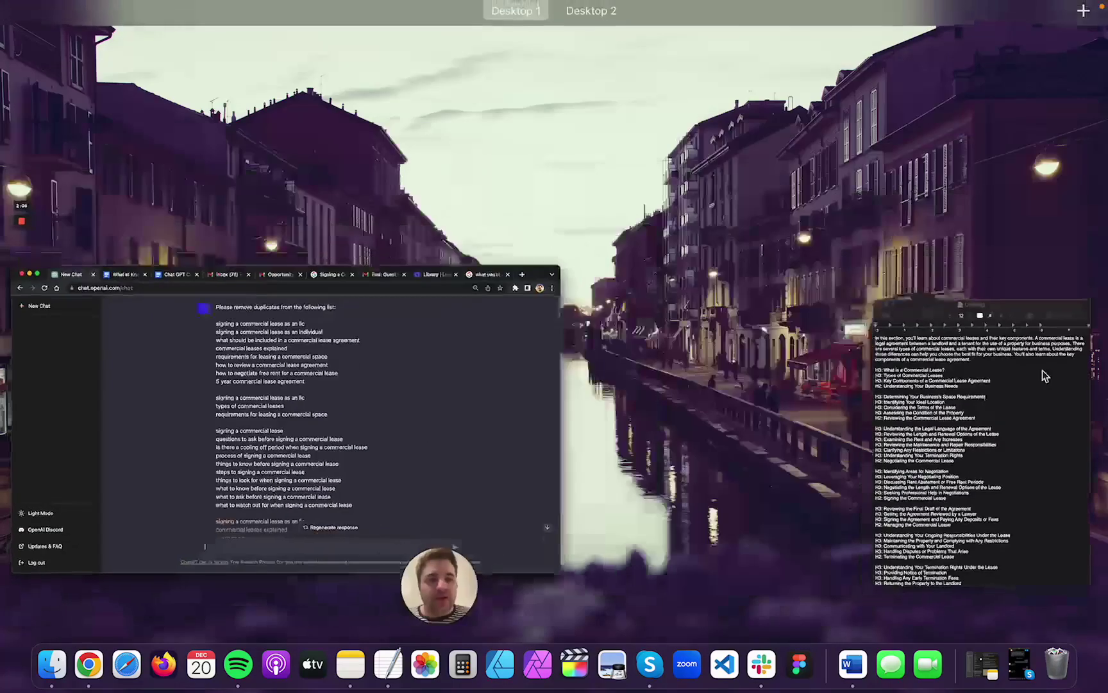
In TextEdit, select all keyword lines through the free-rent phrase, then return to ChatGPT
{"action": "left_click", "coordinate": [1066, 483]}
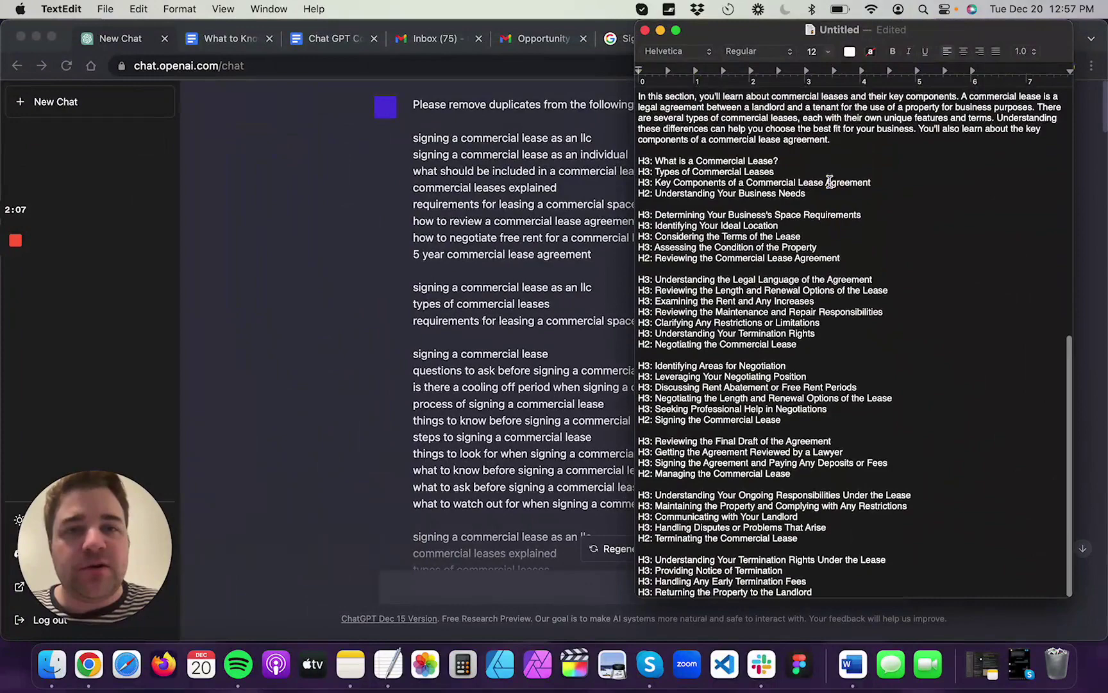
{"action": "scroll", "coordinate": [860, 190], "scroll_direction": "up", "scroll_amount": 15}
{"action": "left_click_drag", "start_coordinate": [853, 438], "coordinate": [827, 394]}
{"action": "left_click_drag", "start_coordinate": [771, 297], "coordinate": [619, 33]}
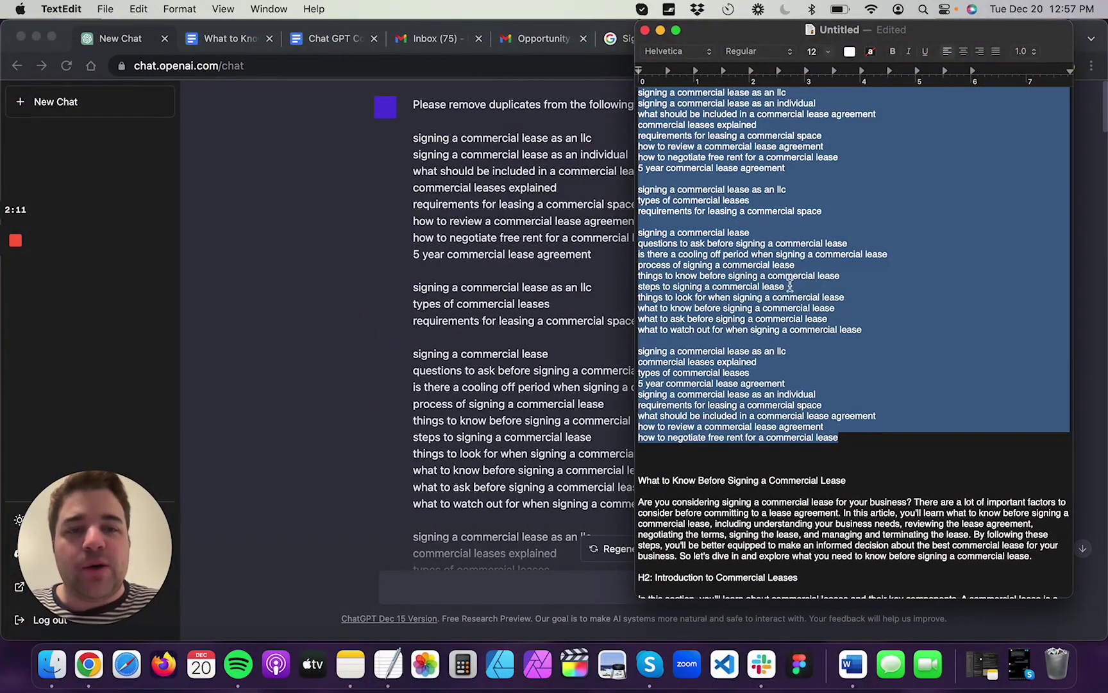
{"action": "left_click", "coordinate": [791, 286]}
{"action": "left_click_drag", "start_coordinate": [704, 114], "coordinate": [544, 41]}
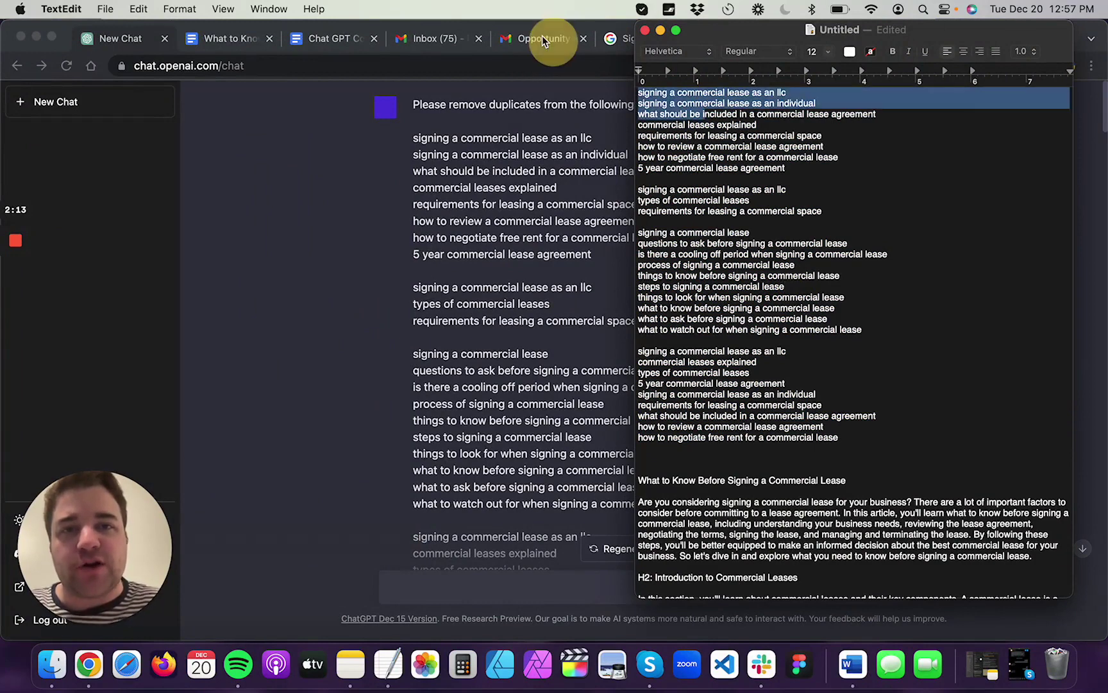
{"action": "key", "text": "Left"}
{"action": "left_click_drag", "start_coordinate": [837, 437], "coordinate": [635, 19]}
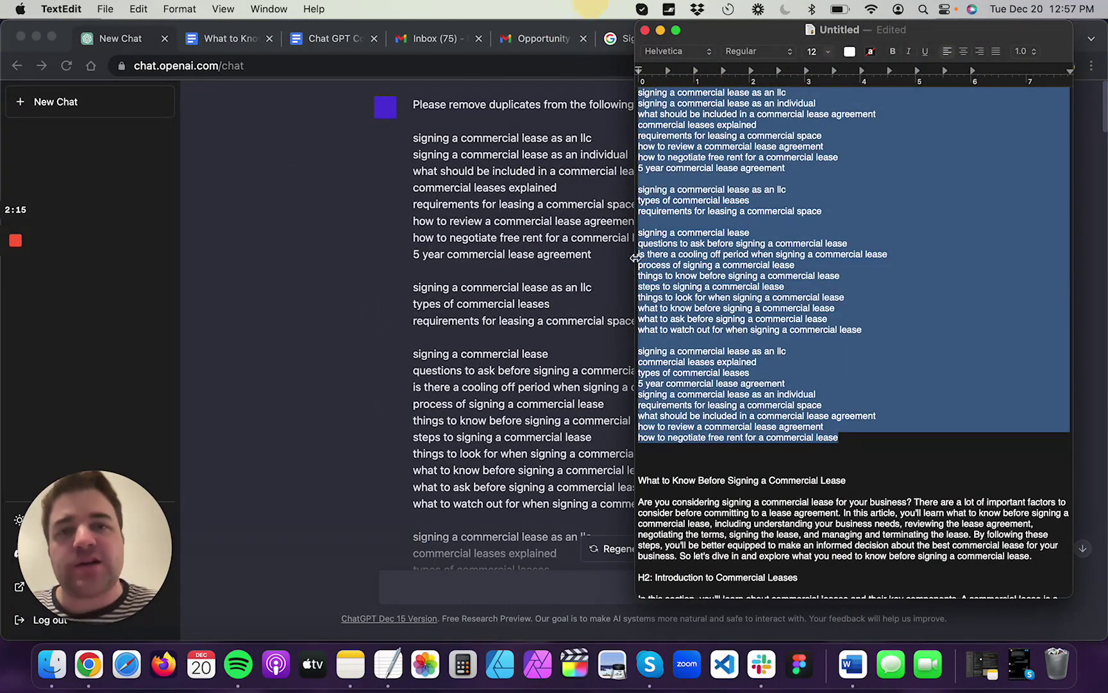
{"action": "left_click", "coordinate": [460, 417]}
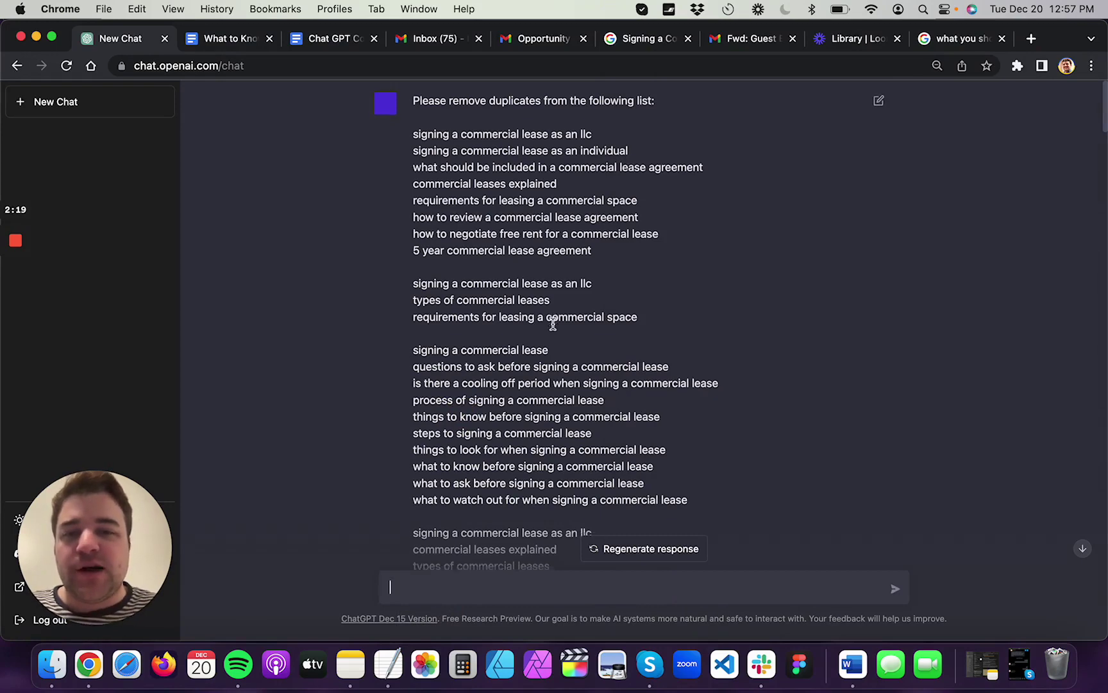
{"action": "scroll", "coordinate": [553, 324], "scroll_direction": "down", "scroll_amount": 5}
{"action": "scroll", "coordinate": [553, 324], "scroll_direction": "up", "scroll_amount": 5}
{"action": "scroll", "coordinate": [553, 324], "scroll_direction": "up", "scroll_amount": 1}
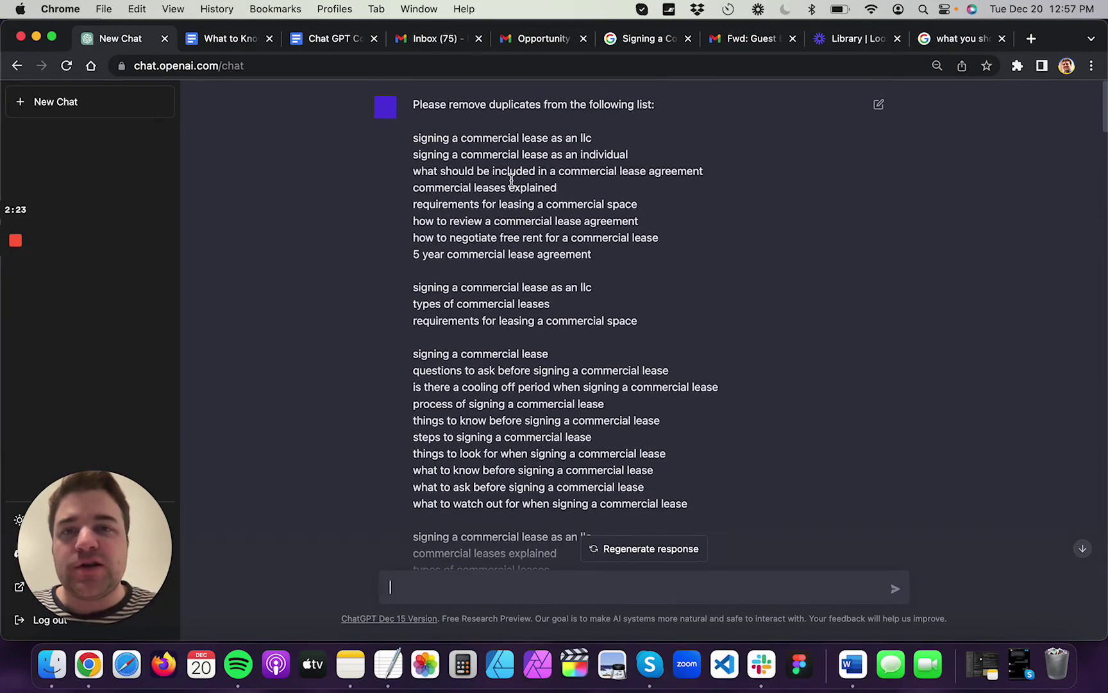
{"action": "scroll", "coordinate": [511, 182], "scroll_direction": "down", "scroll_amount": 12}
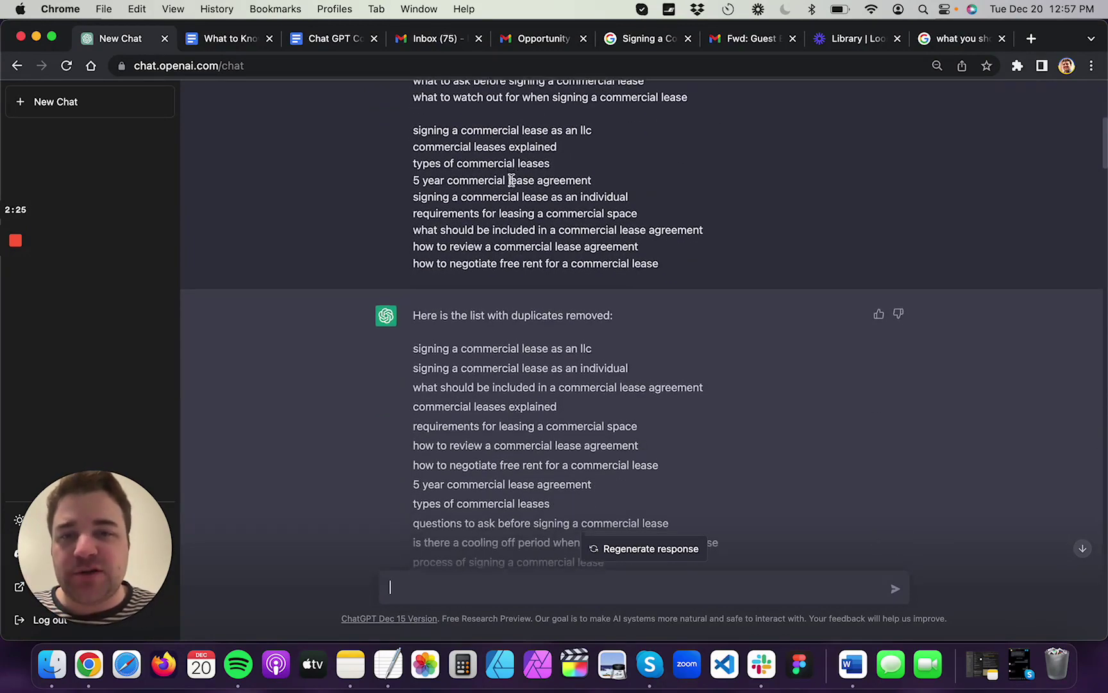
{"action": "scroll", "coordinate": [511, 181], "scroll_direction": "down", "scroll_amount": 4}
{"action": "scroll", "coordinate": [510, 327], "scroll_direction": "down", "scroll_amount": 3}
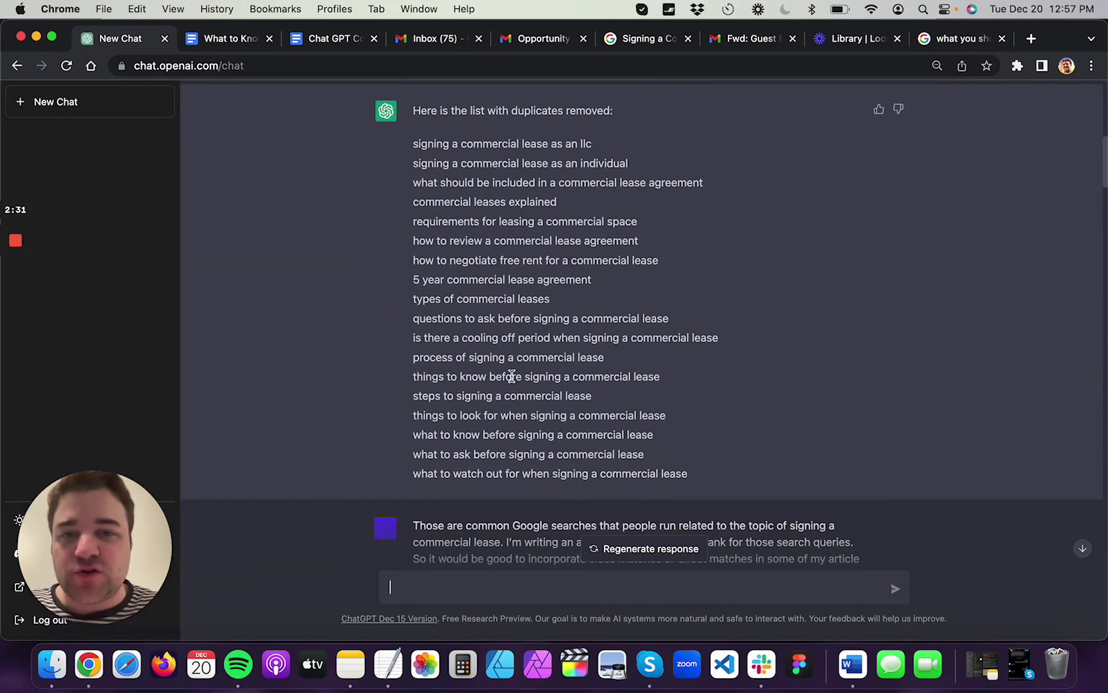
{"action": "scroll", "coordinate": [510, 380], "scroll_direction": "down", "scroll_amount": 3}
{"action": "scroll", "coordinate": [512, 383], "scroll_direction": "down", "scroll_amount": 6}
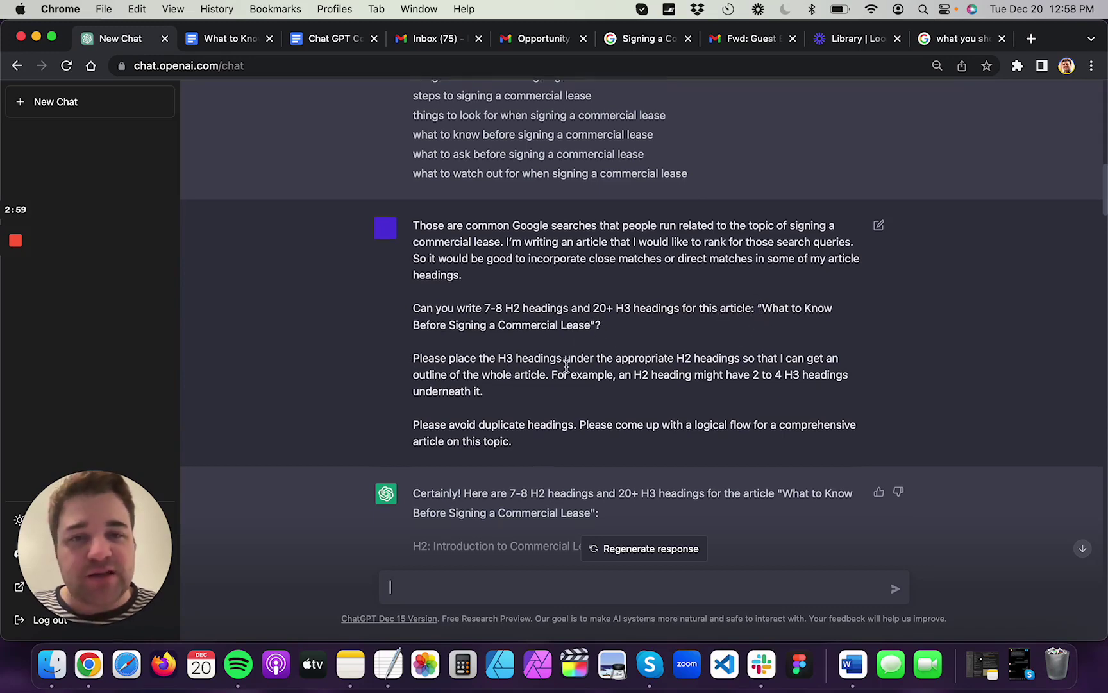
{"action": "scroll", "coordinate": [598, 304], "scroll_direction": "down", "scroll_amount": 3}
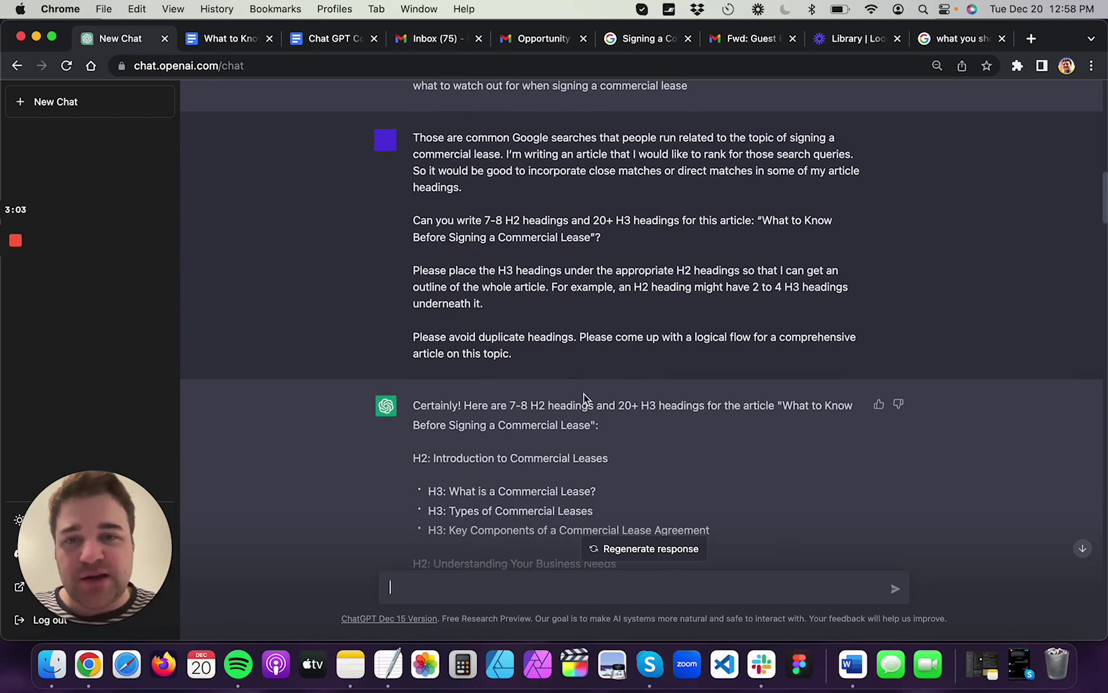
{"action": "scroll", "coordinate": [584, 398], "scroll_direction": "down", "scroll_amount": 4}
{"action": "scroll", "coordinate": [503, 464], "scroll_direction": "down", "scroll_amount": 5}
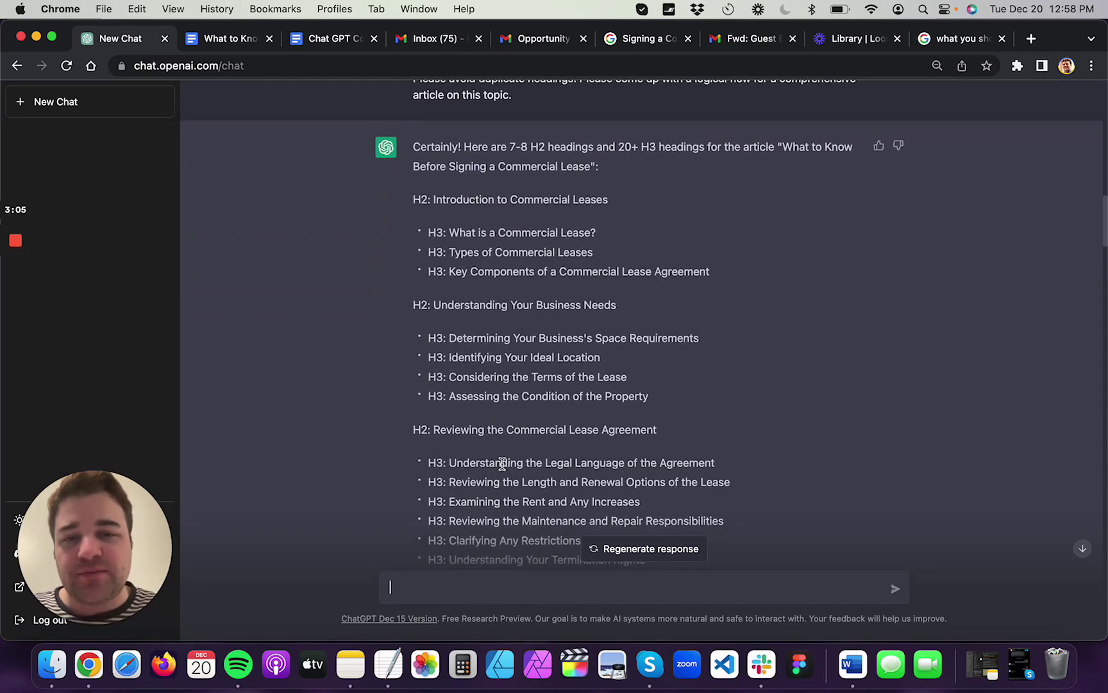
{"action": "scroll", "coordinate": [520, 444], "scroll_direction": "down", "scroll_amount": 3}
{"action": "scroll", "coordinate": [521, 444], "scroll_direction": "down", "scroll_amount": 2}
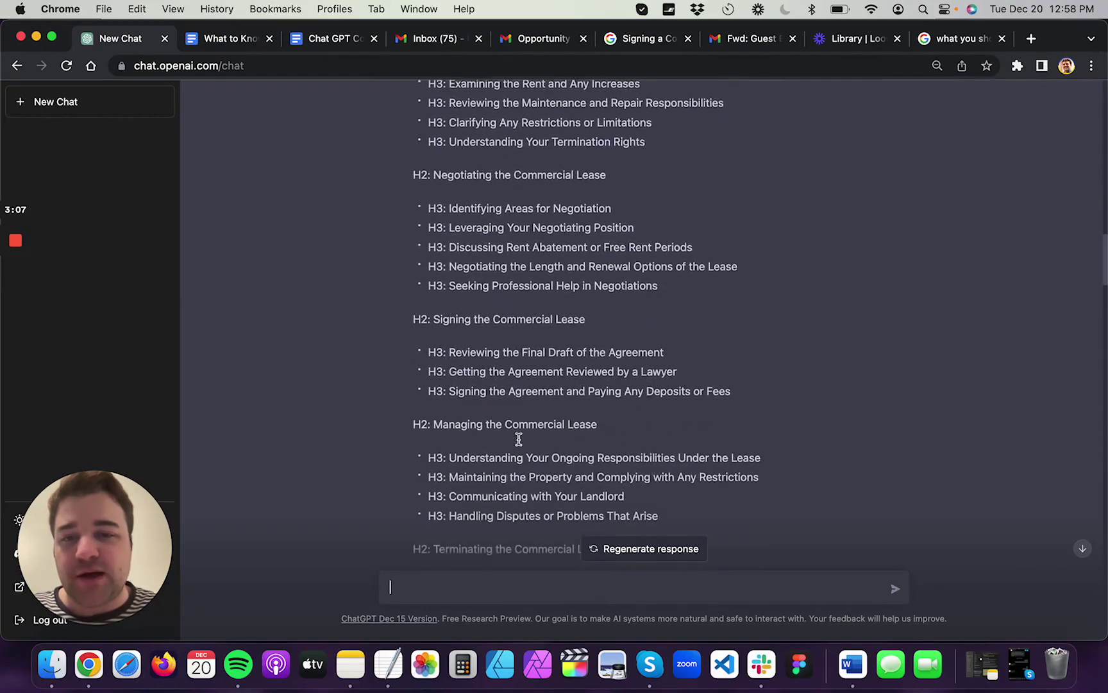
{"action": "scroll", "coordinate": [519, 440], "scroll_direction": "up", "scroll_amount": 8}
{"action": "scroll", "coordinate": [491, 321], "scroll_direction": "down", "scroll_amount": 15}
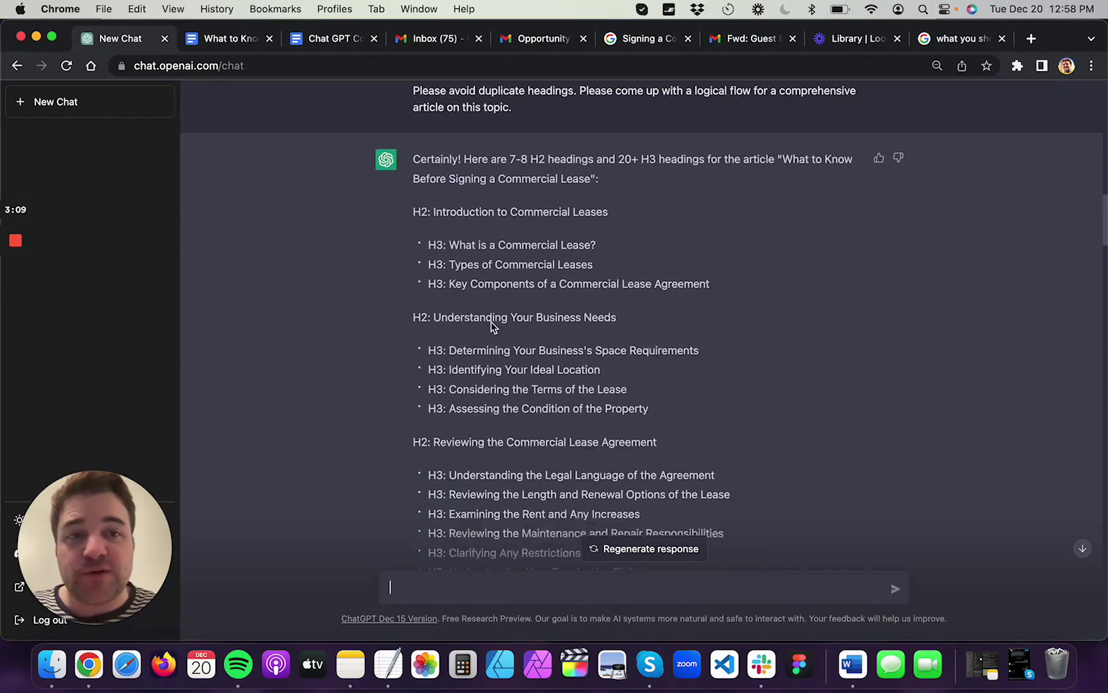
{"action": "scroll", "coordinate": [490, 323], "scroll_direction": "down", "scroll_amount": 3}
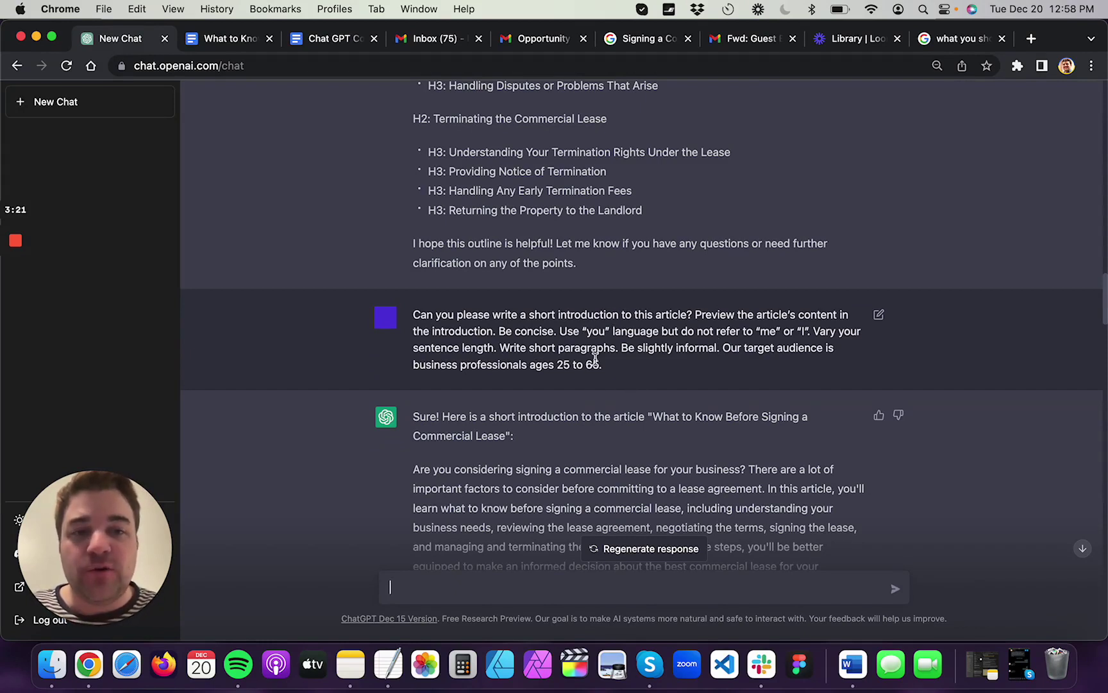
Read through ChatGPT's drafted article introduction, then switch to the Google Docs article
{"action": "scroll", "coordinate": [596, 360], "scroll_direction": "down", "scroll_amount": 3}
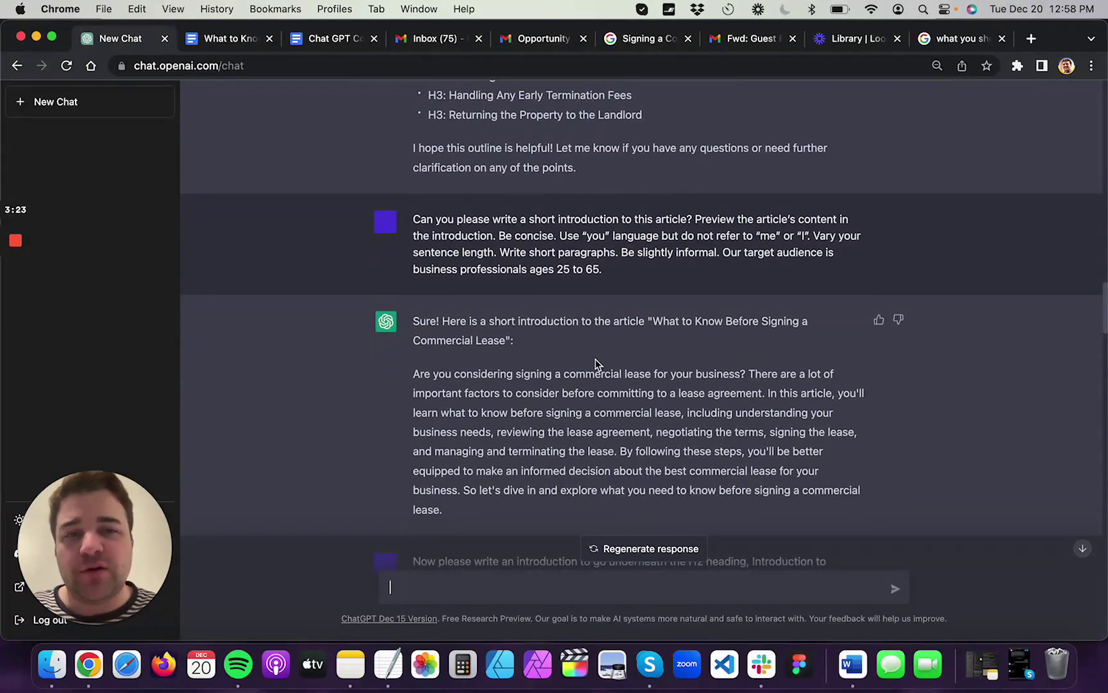
{"action": "scroll", "coordinate": [562, 272], "scroll_direction": "down", "scroll_amount": 2}
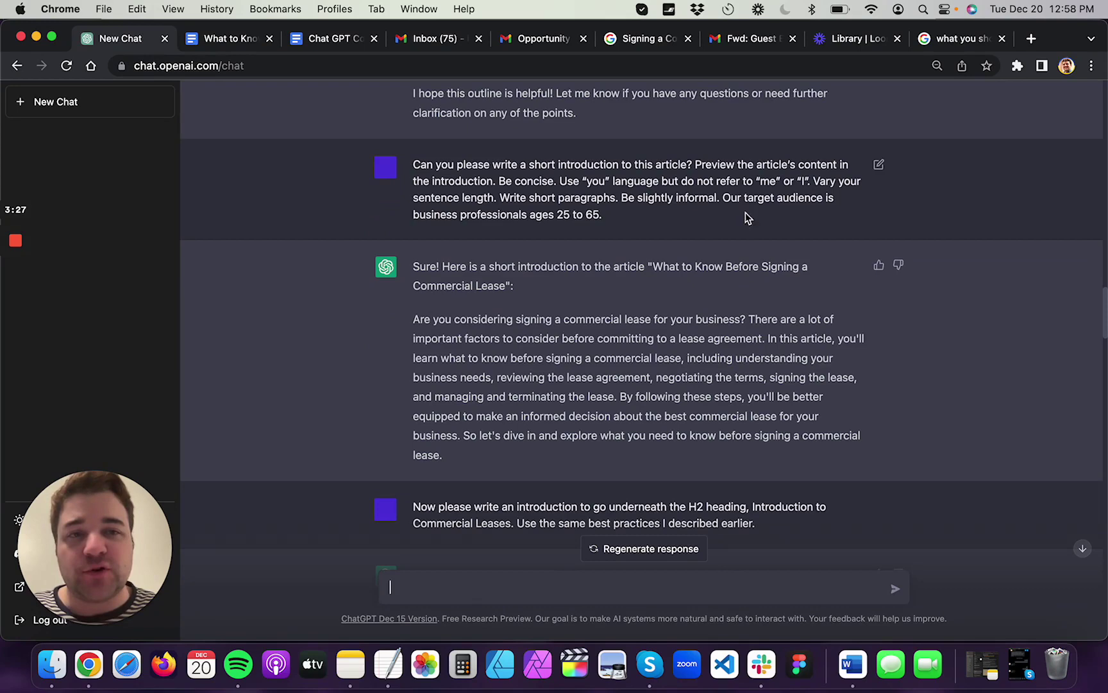
{"action": "left_click_drag", "start_coordinate": [544, 215], "coordinate": [616, 222]}
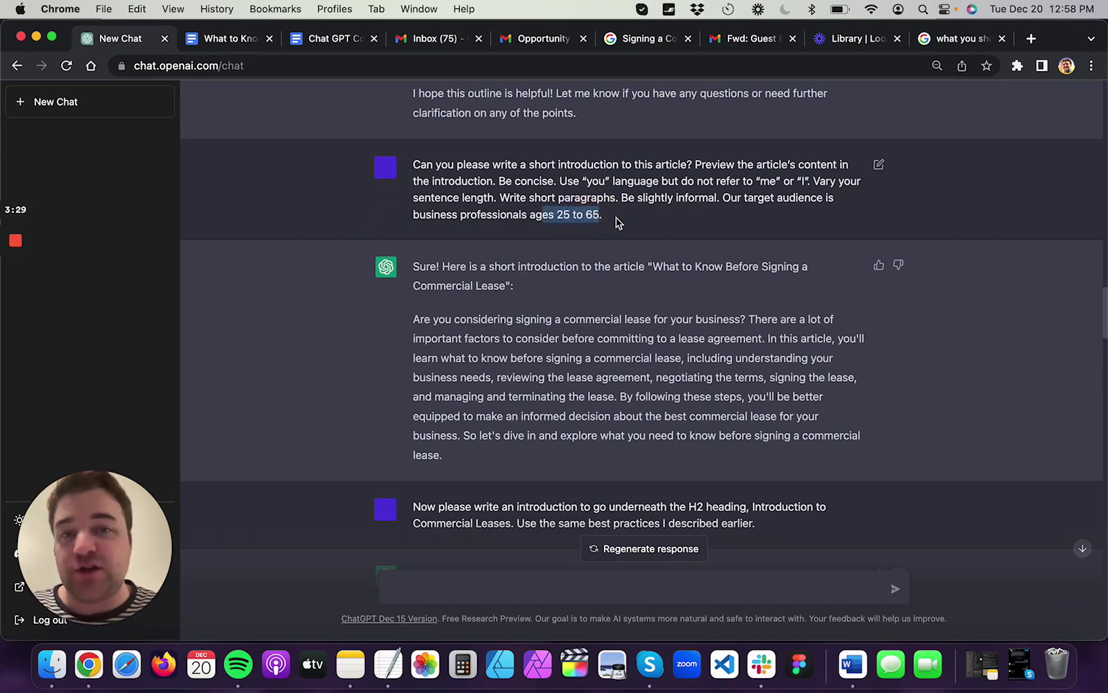
{"action": "left_click", "coordinate": [610, 372]}
{"action": "scroll", "coordinate": [612, 385], "scroll_direction": "down", "scroll_amount": 3}
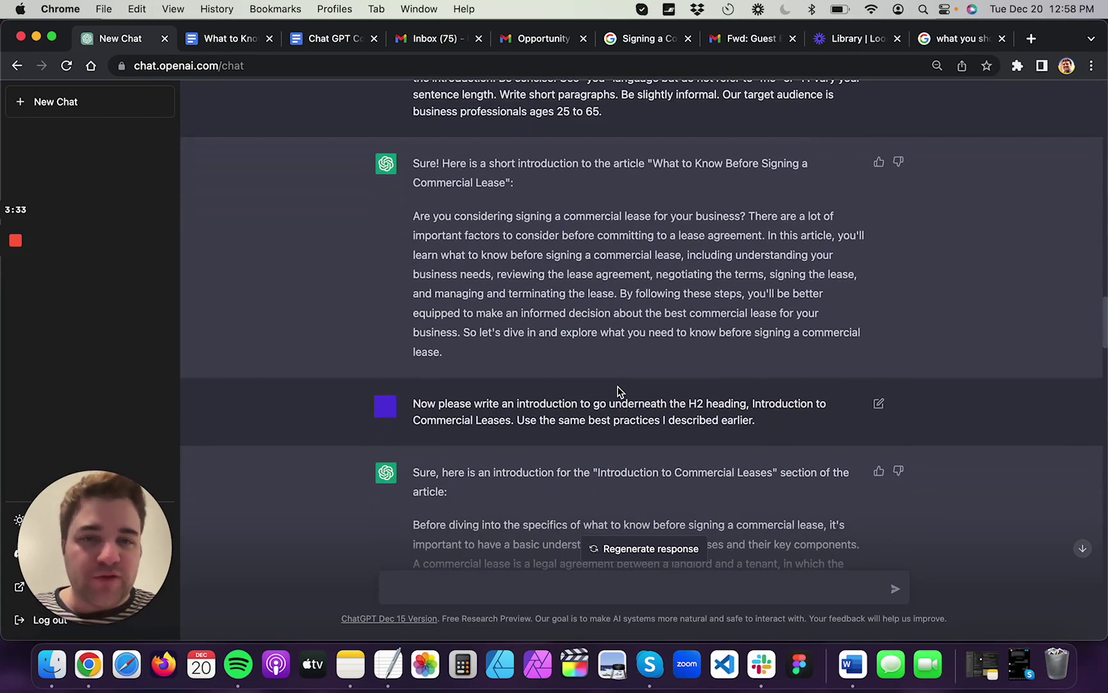
{"action": "left_click_drag", "start_coordinate": [482, 352], "coordinate": [406, 211]}
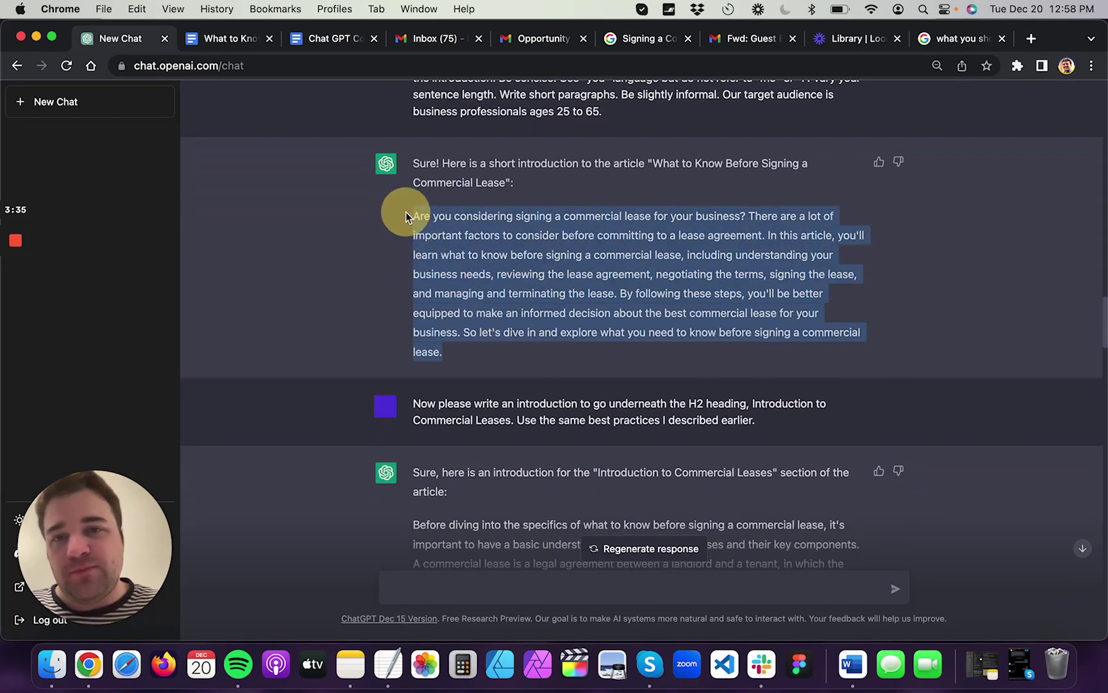
{"action": "scroll", "coordinate": [461, 290], "scroll_direction": "down", "scroll_amount": 1}
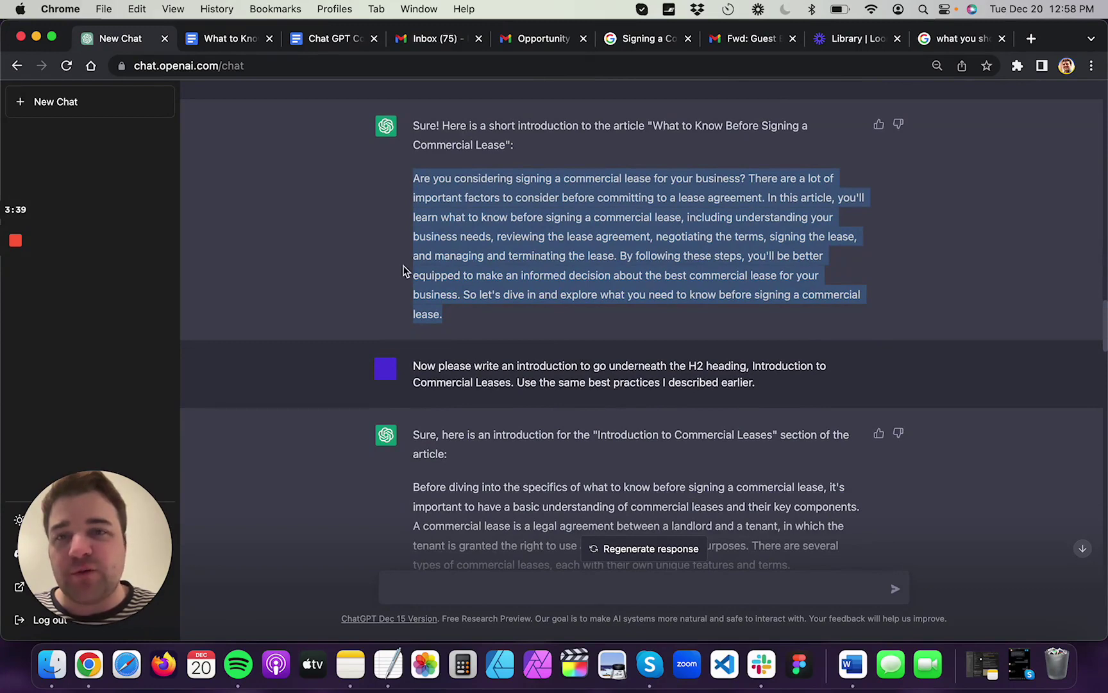
{"action": "left_click", "coordinate": [239, 39]}
Check the Docs text below 'Introduction to Commercial Leases' against the ChatGPT conversation
{"action": "scroll", "coordinate": [440, 427], "scroll_direction": "up", "scroll_amount": 15}
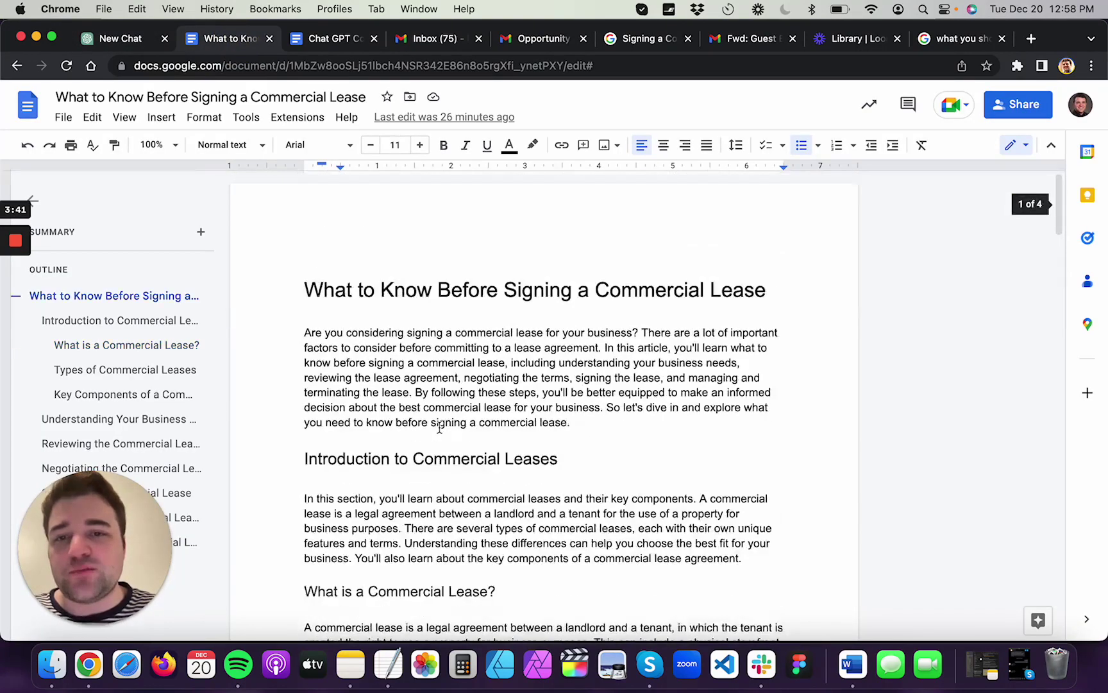
{"action": "left_click", "coordinate": [435, 481]}
{"action": "scroll", "coordinate": [399, 394], "scroll_direction": "down", "scroll_amount": 1}
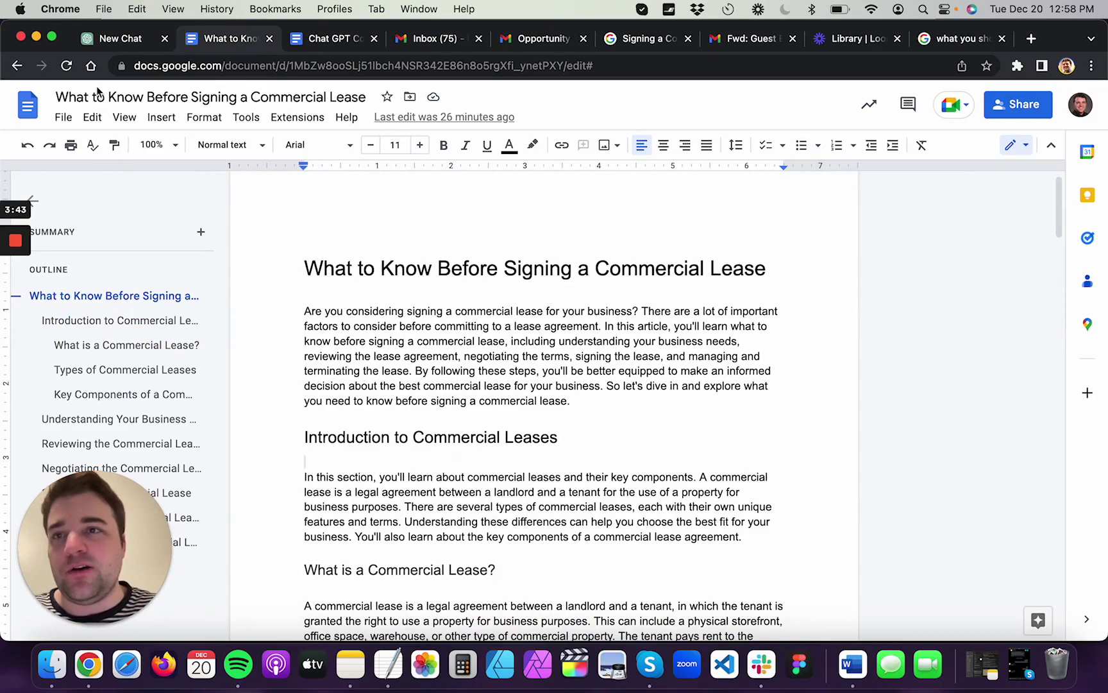
{"action": "left_click", "coordinate": [95, 40]}
{"action": "scroll", "coordinate": [513, 380], "scroll_direction": "up", "scroll_amount": 6}
{"action": "scroll", "coordinate": [514, 383], "scroll_direction": "up", "scroll_amount": 8}
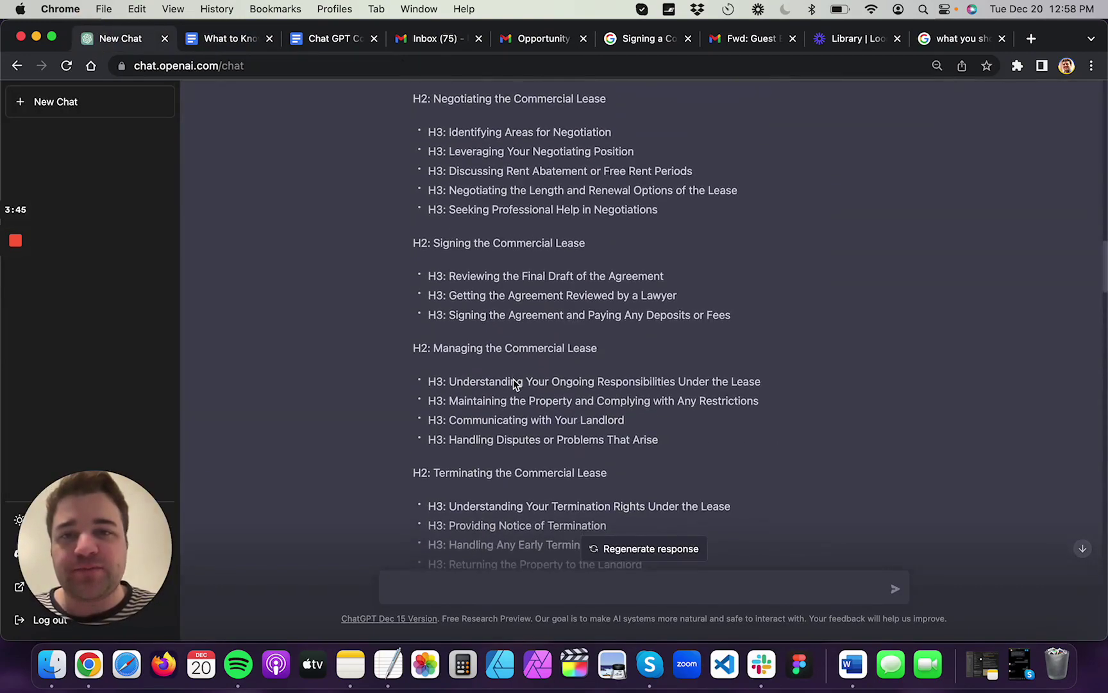
{"action": "left_click", "coordinate": [214, 37]}
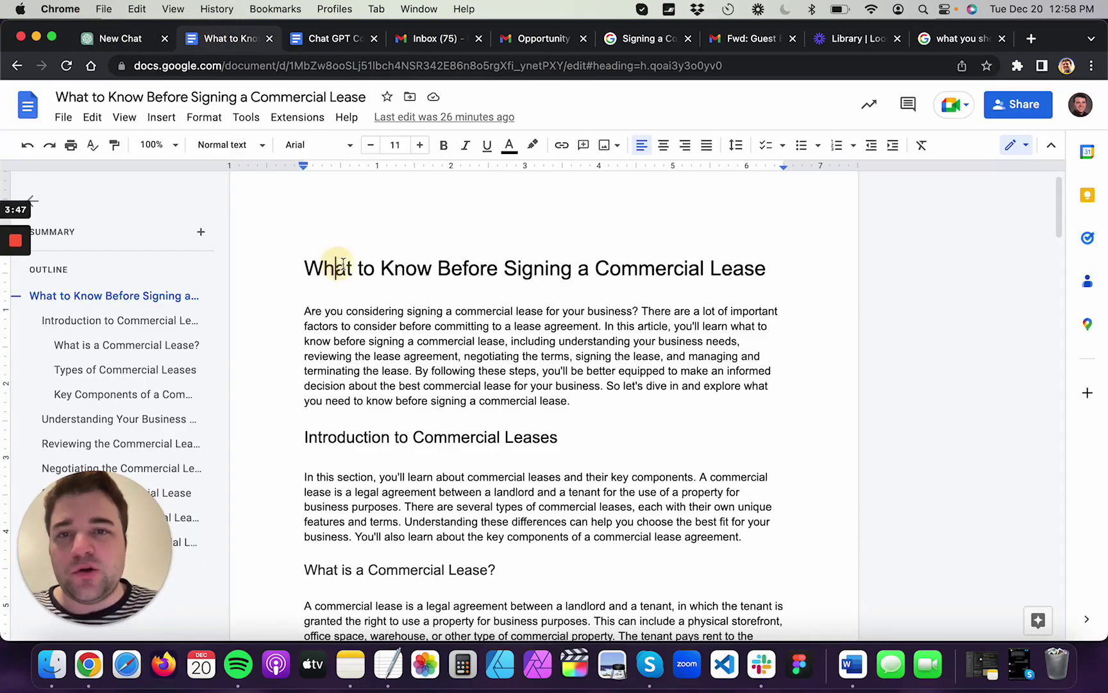
Select the article's opening paragraph and compare it with ChatGPT's introduction reply
{"action": "left_click_drag", "start_coordinate": [334, 260], "coordinate": [503, 340]}
{"action": "left_click", "coordinate": [497, 413]}
{"action": "scroll", "coordinate": [494, 413], "scroll_direction": "down", "scroll_amount": 10}
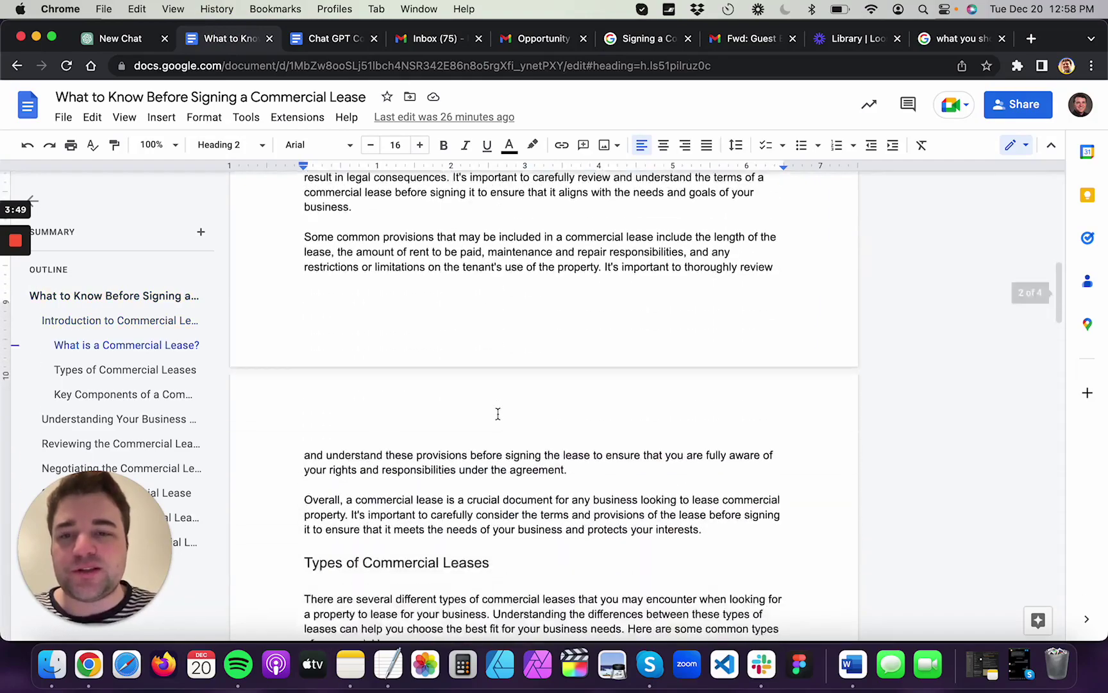
{"action": "scroll", "coordinate": [385, 459], "scroll_direction": "down", "scroll_amount": 12}
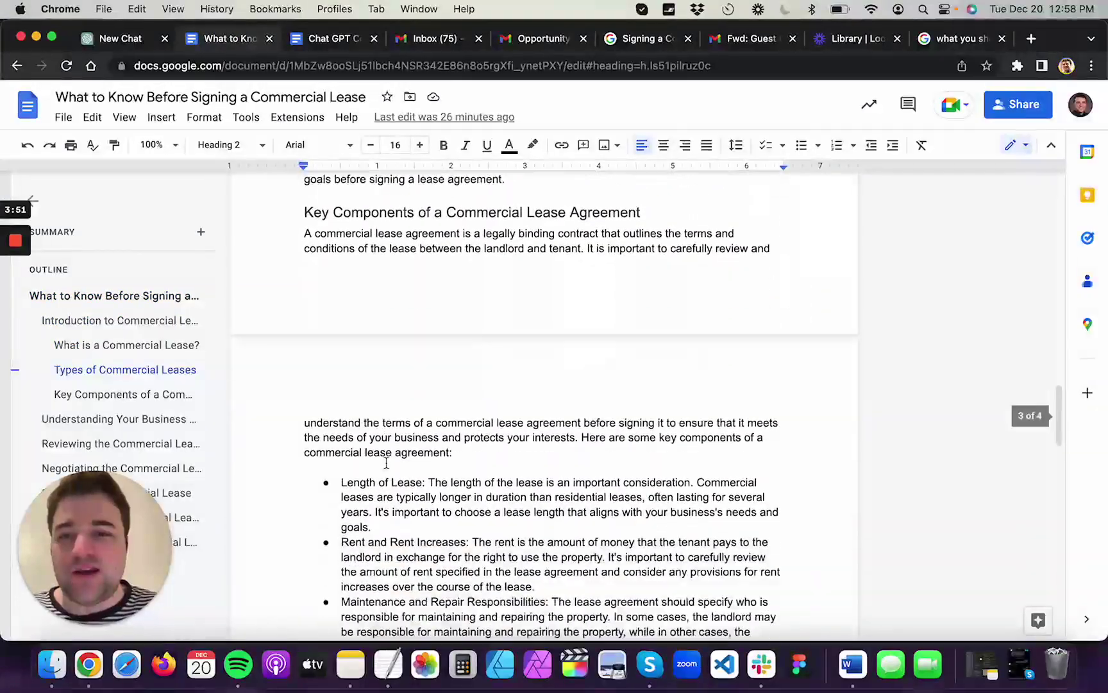
{"action": "scroll", "coordinate": [386, 464], "scroll_direction": "up", "scroll_amount": 5}
{"action": "scroll", "coordinate": [387, 463], "scroll_direction": "up", "scroll_amount": 10}
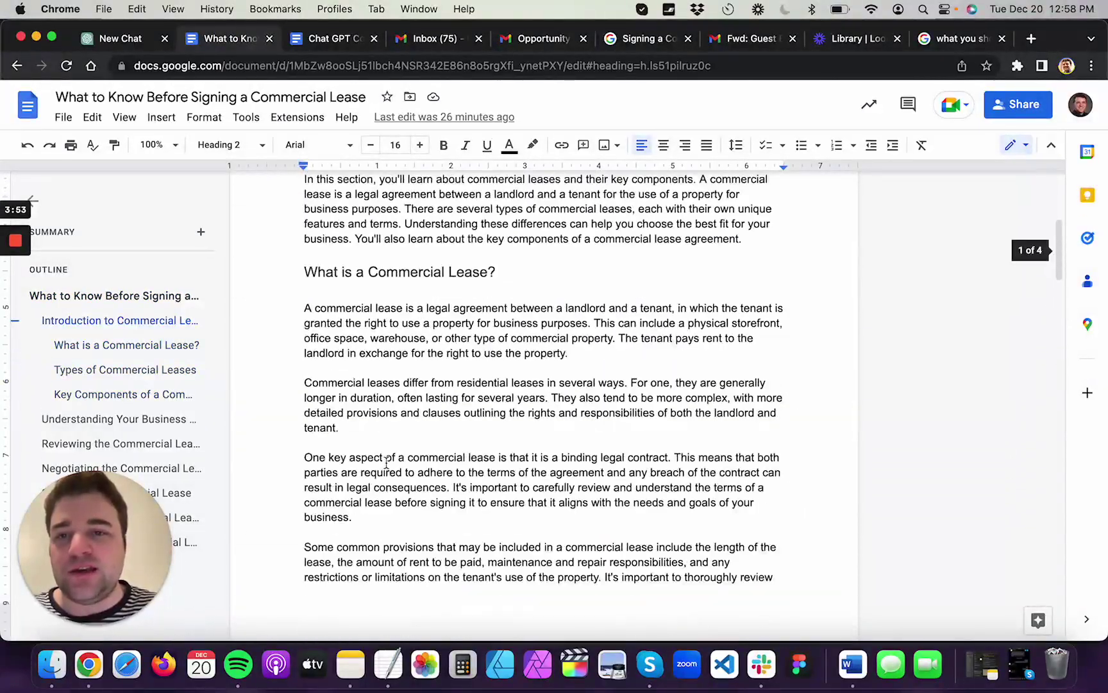
{"action": "scroll", "coordinate": [387, 463], "scroll_direction": "up", "scroll_amount": 5}
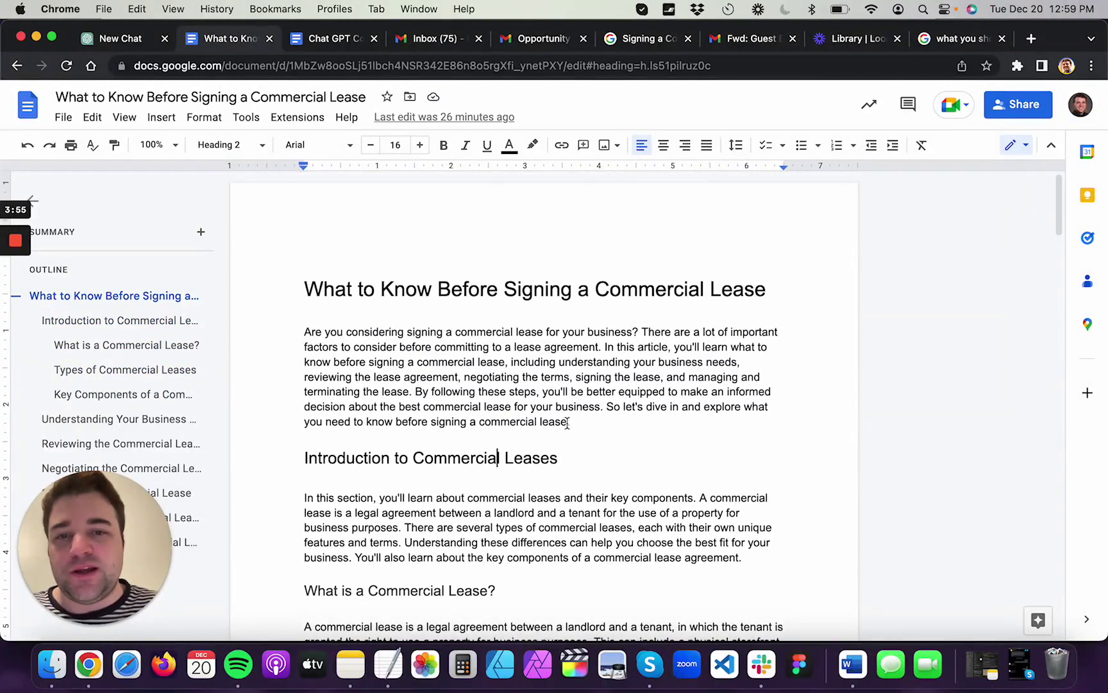
{"action": "left_click_drag", "start_coordinate": [567, 423], "coordinate": [272, 329]}
{"action": "left_click", "coordinate": [121, 38]}
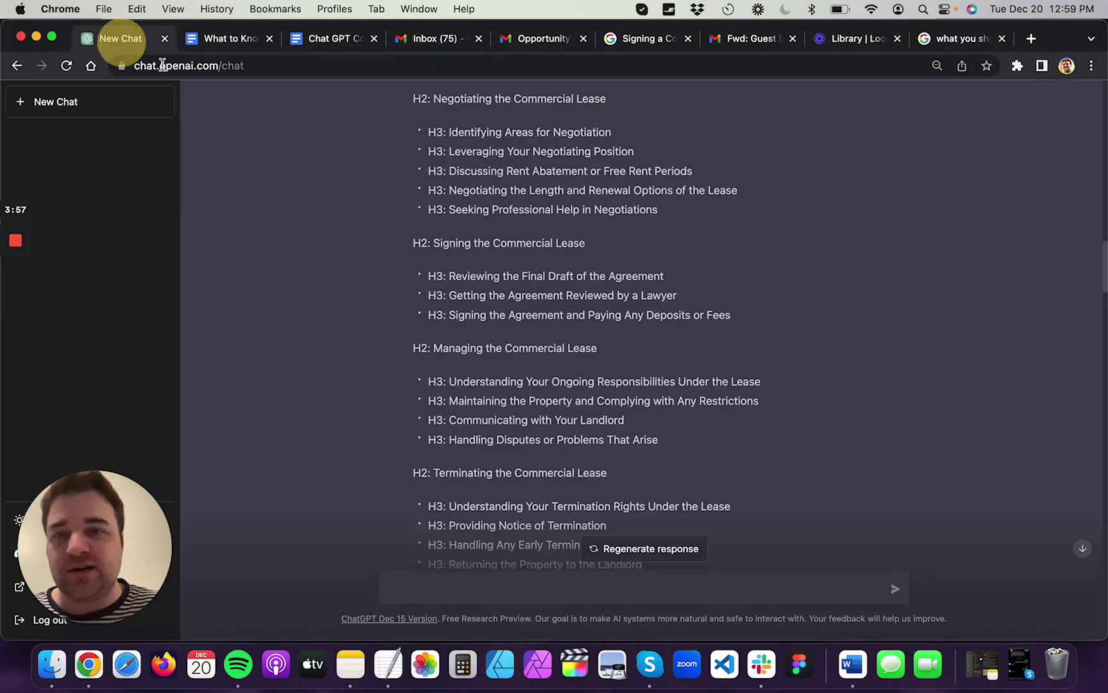
Back in Docs, reselect part of the title and the whole opening paragraph
{"action": "scroll", "coordinate": [563, 368], "scroll_direction": "up", "scroll_amount": 10}
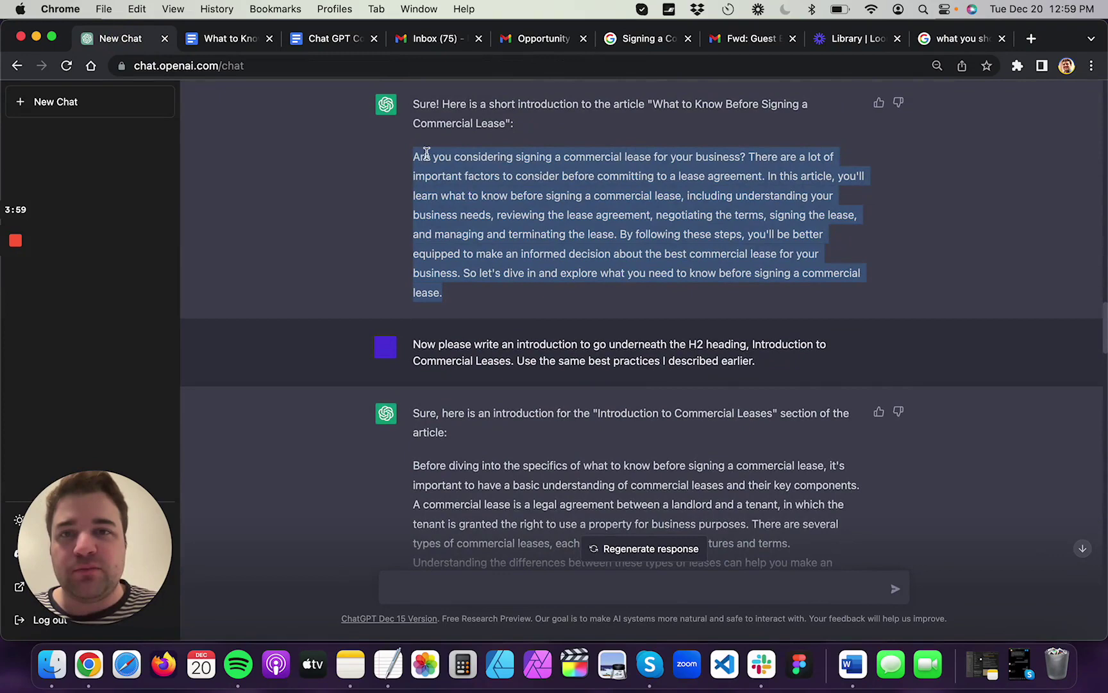
{"action": "left_click", "coordinate": [228, 39]}
{"action": "left_click", "coordinate": [398, 250]}
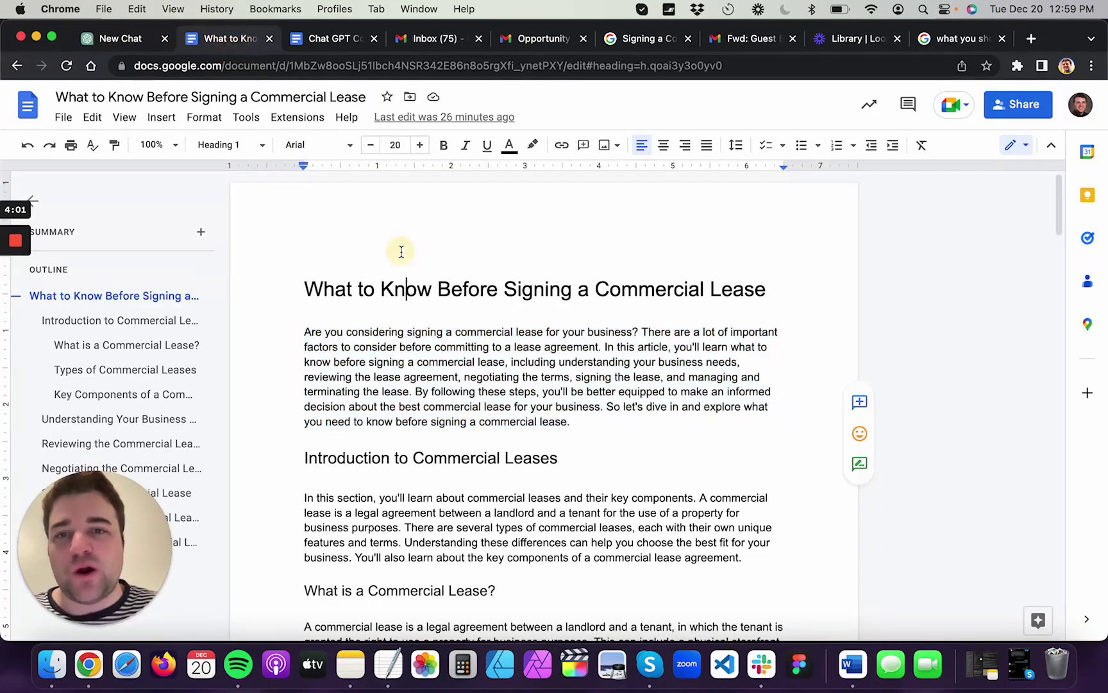
{"action": "left_click_drag", "start_coordinate": [369, 289], "coordinate": [614, 292]}
{"action": "left_click_drag", "start_coordinate": [572, 425], "coordinate": [280, 336]}
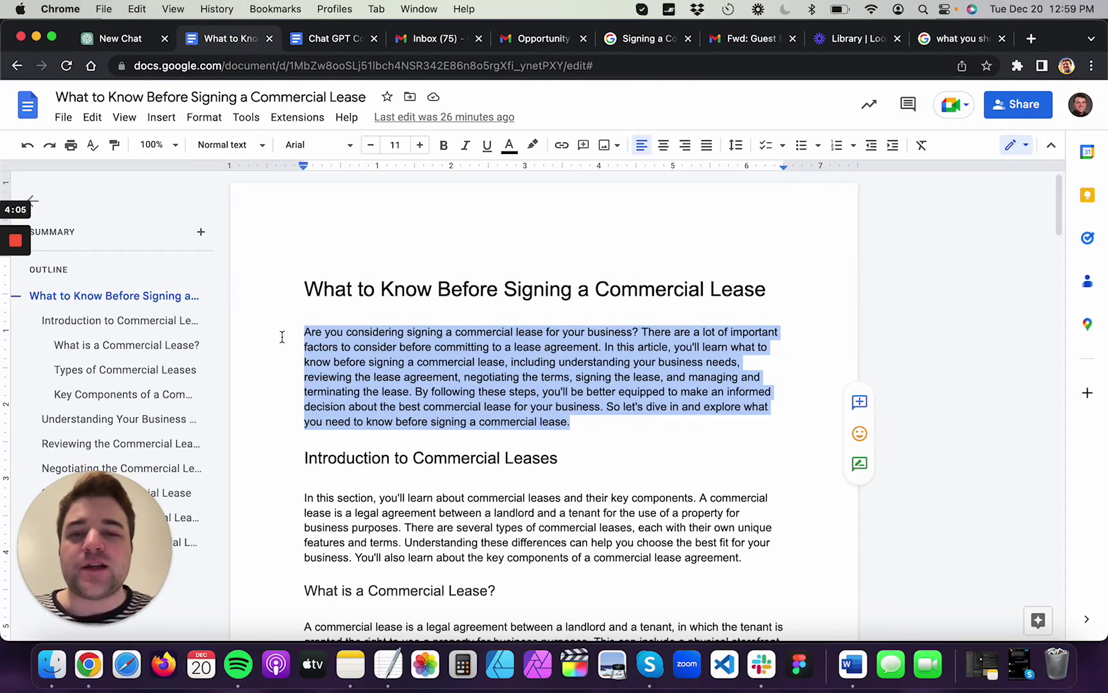
Inspect the 'Introduction to Commercial Leases' heading, then go to ChatGPT's section intro reply
{"action": "left_click", "coordinate": [409, 457]}
{"action": "scroll", "coordinate": [411, 449], "scroll_direction": "down", "scroll_amount": 3}
{"action": "left_click_drag", "start_coordinate": [565, 346], "coordinate": [283, 345]}
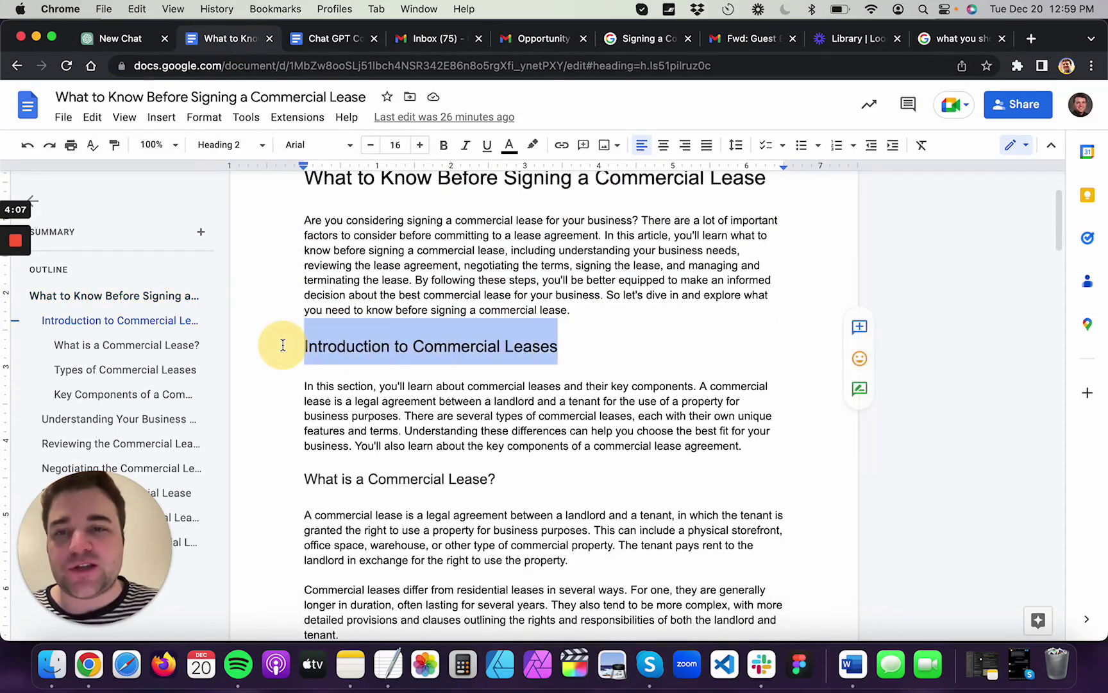
{"action": "left_click", "coordinate": [347, 346]}
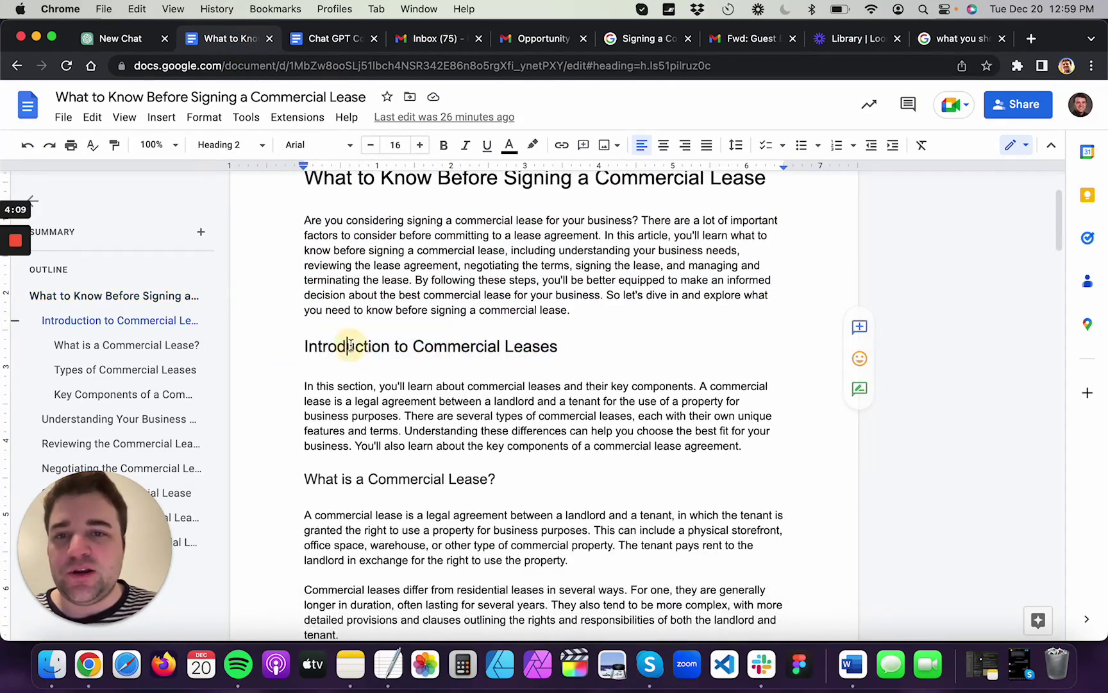
{"action": "left_click", "coordinate": [116, 39]}
{"action": "scroll", "coordinate": [462, 359], "scroll_direction": "down", "scroll_amount": 5}
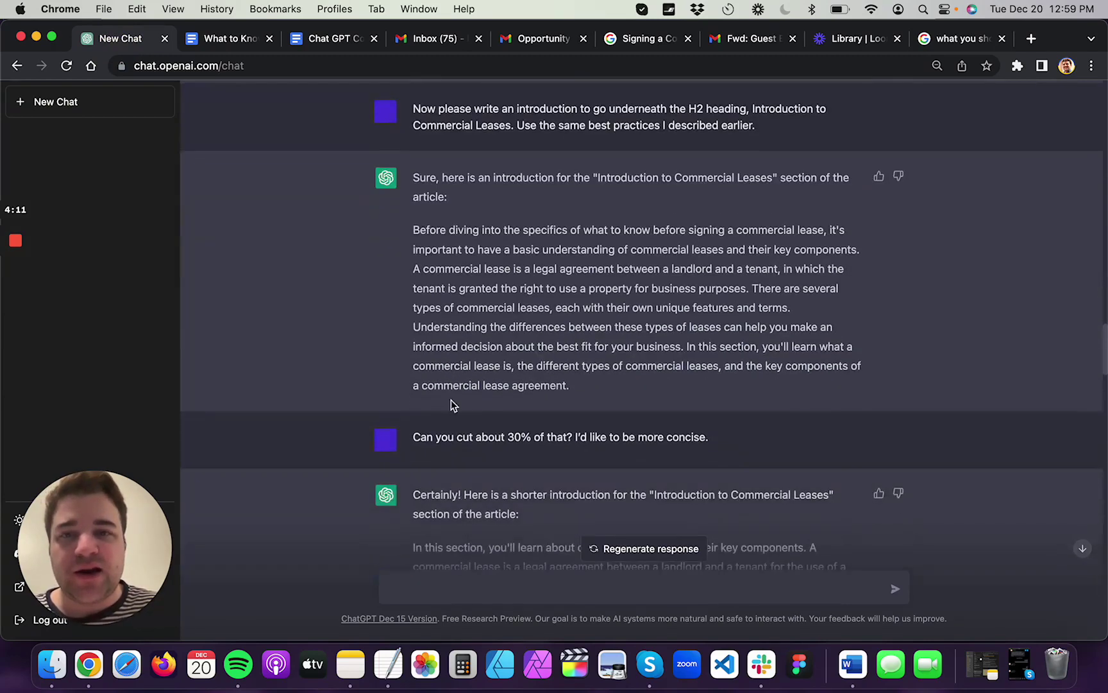
Compare ChatGPT's longer section intro with the Docs paragraph under 'Introduction to Commercial Leases'
{"action": "left_click_drag", "start_coordinate": [414, 234], "coordinate": [575, 388]}
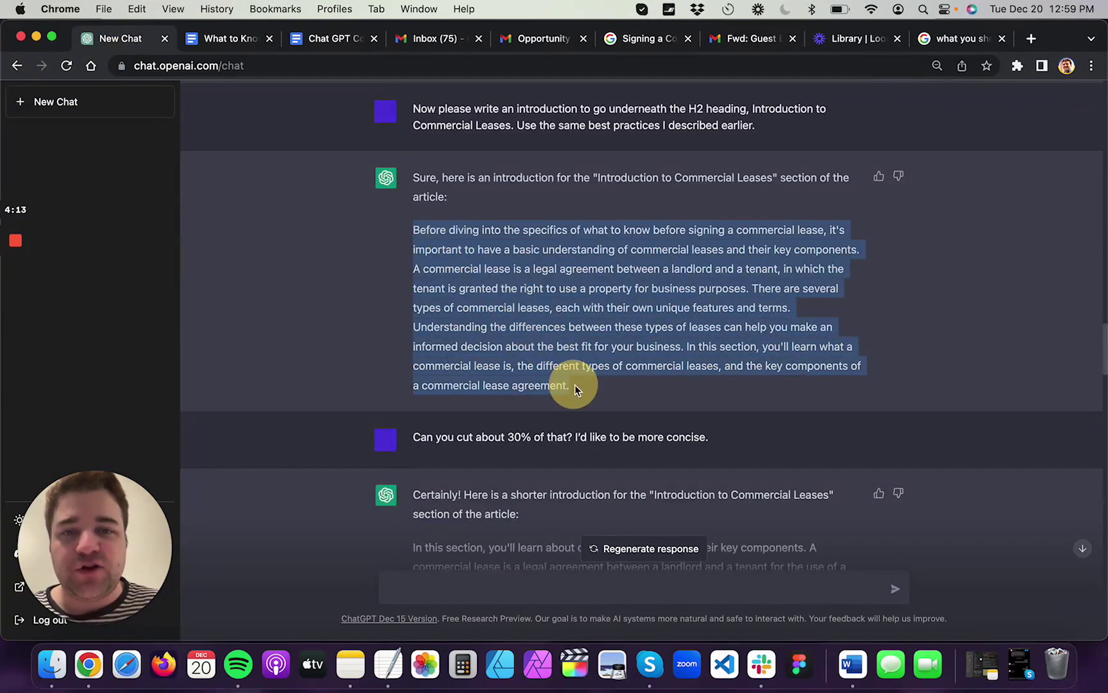
{"action": "scroll", "coordinate": [577, 390], "scroll_direction": "down", "scroll_amount": 1}
{"action": "left_click", "coordinate": [221, 38]}
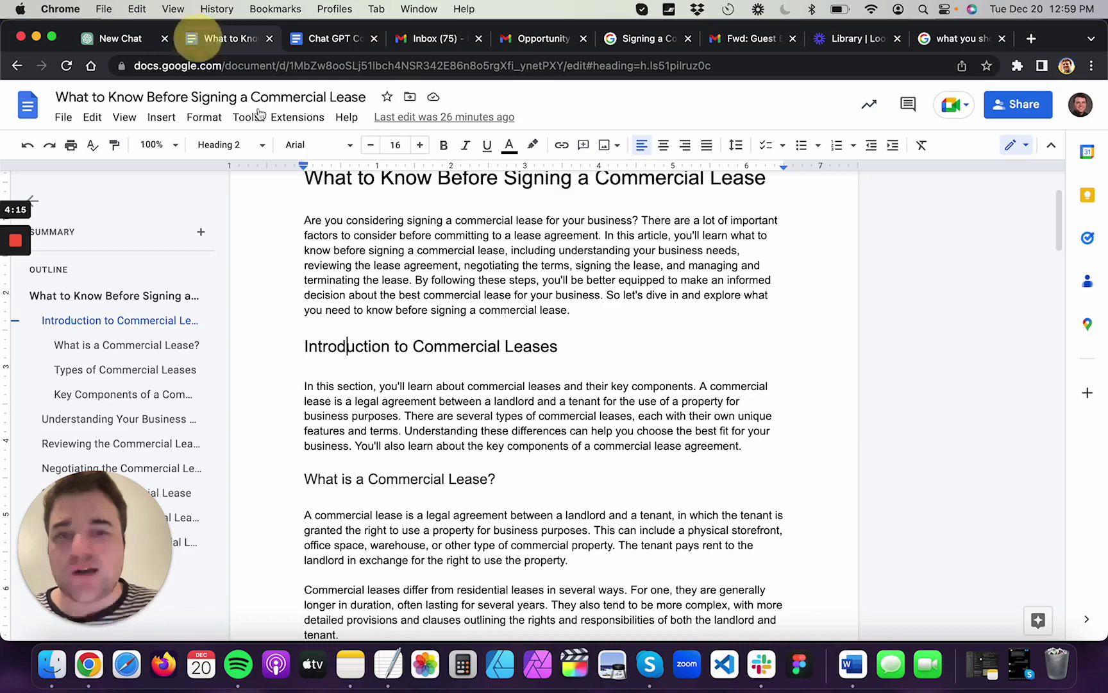
{"action": "left_click_drag", "start_coordinate": [304, 386], "coordinate": [787, 441]}
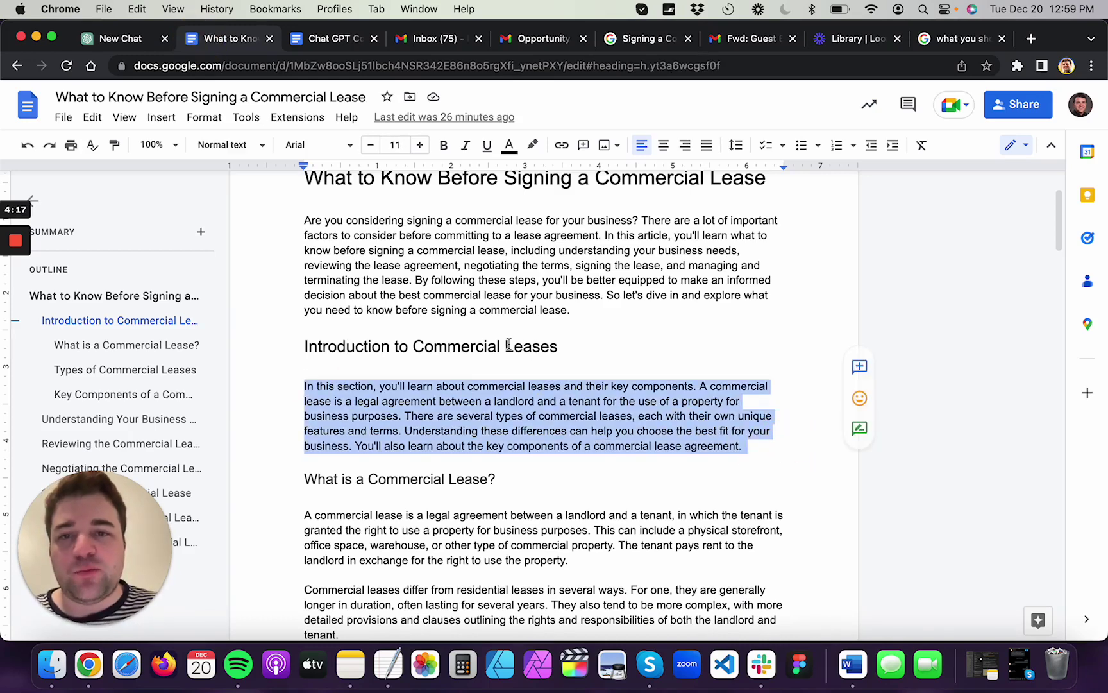
In ChatGPT, select the 30%-shorter rewrite of the section introduction
{"action": "left_click", "coordinate": [145, 43]}
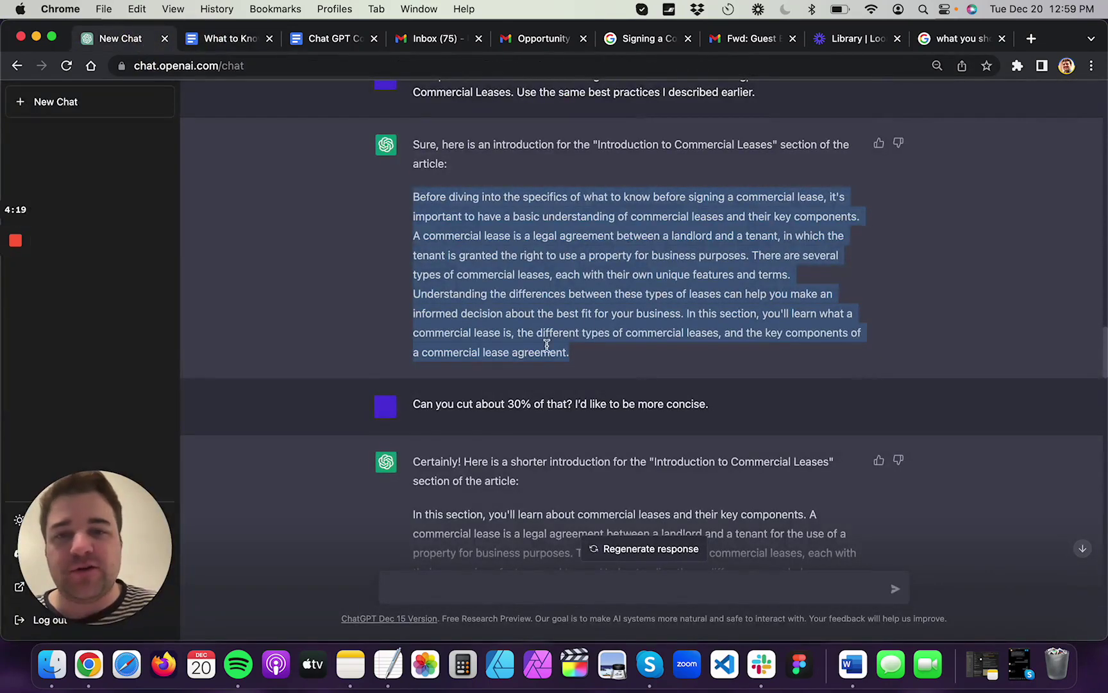
{"action": "scroll", "coordinate": [515, 298], "scroll_direction": "down", "scroll_amount": 3}
{"action": "left_click_drag", "start_coordinate": [434, 314], "coordinate": [671, 318]}
{"action": "left_click", "coordinate": [718, 320]}
{"action": "scroll", "coordinate": [718, 320], "scroll_direction": "down", "scroll_amount": 1}
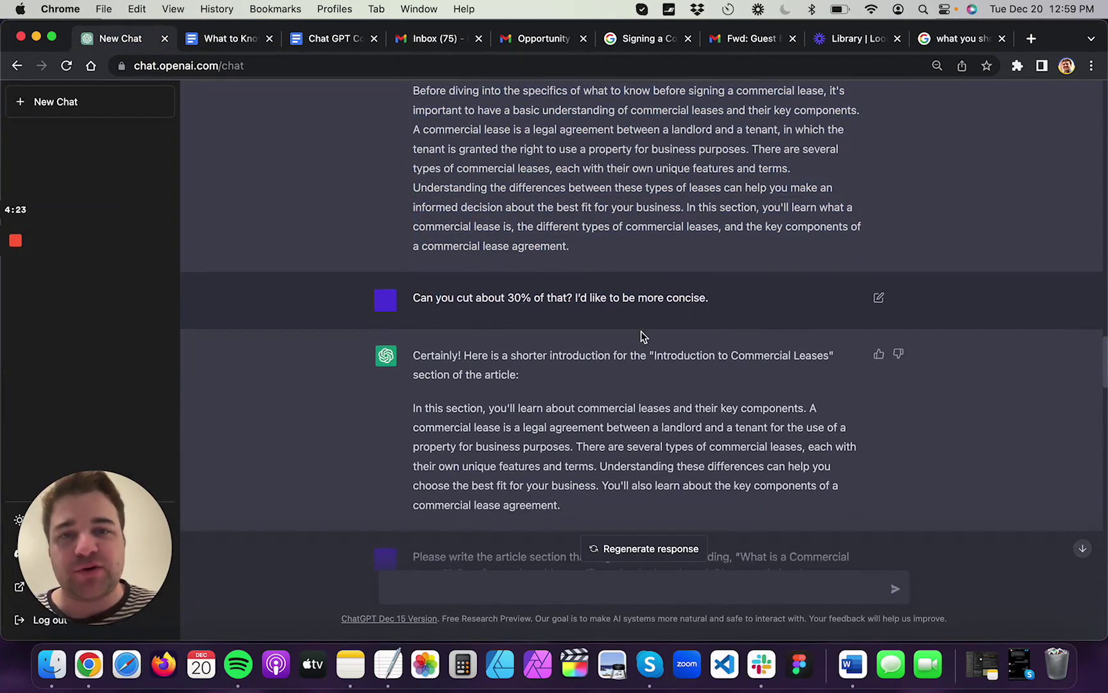
{"action": "left_click_drag", "start_coordinate": [408, 414], "coordinate": [624, 517]}
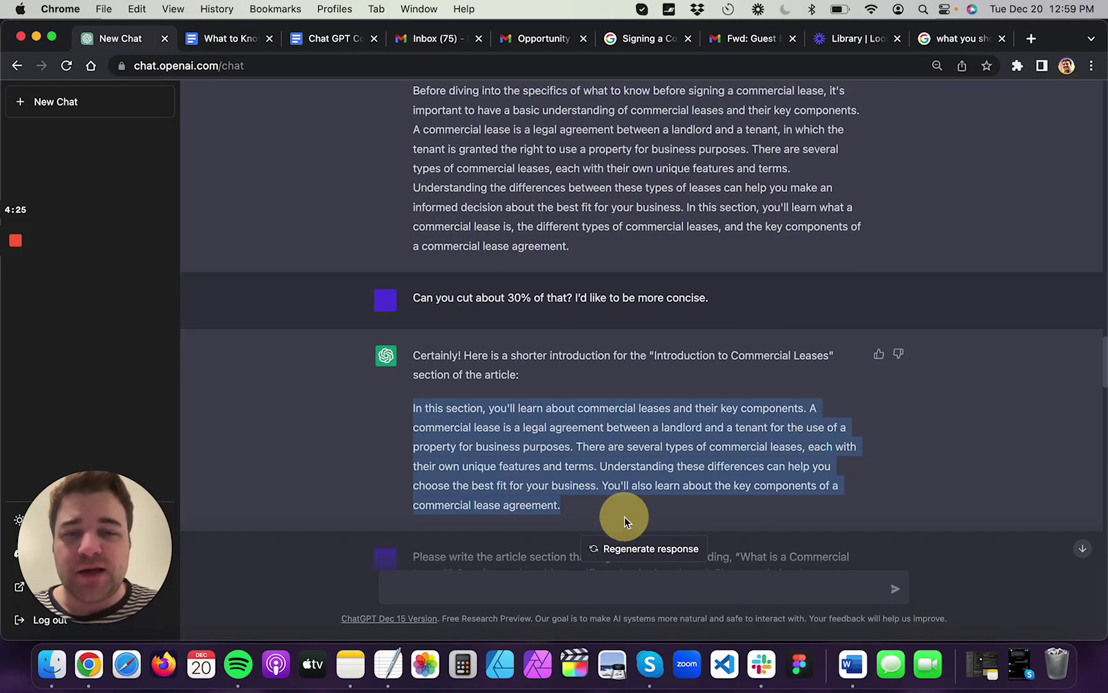
Return to Docs and select the 'What is a Commercial Lease?' heading
{"action": "left_click", "coordinate": [229, 39]}
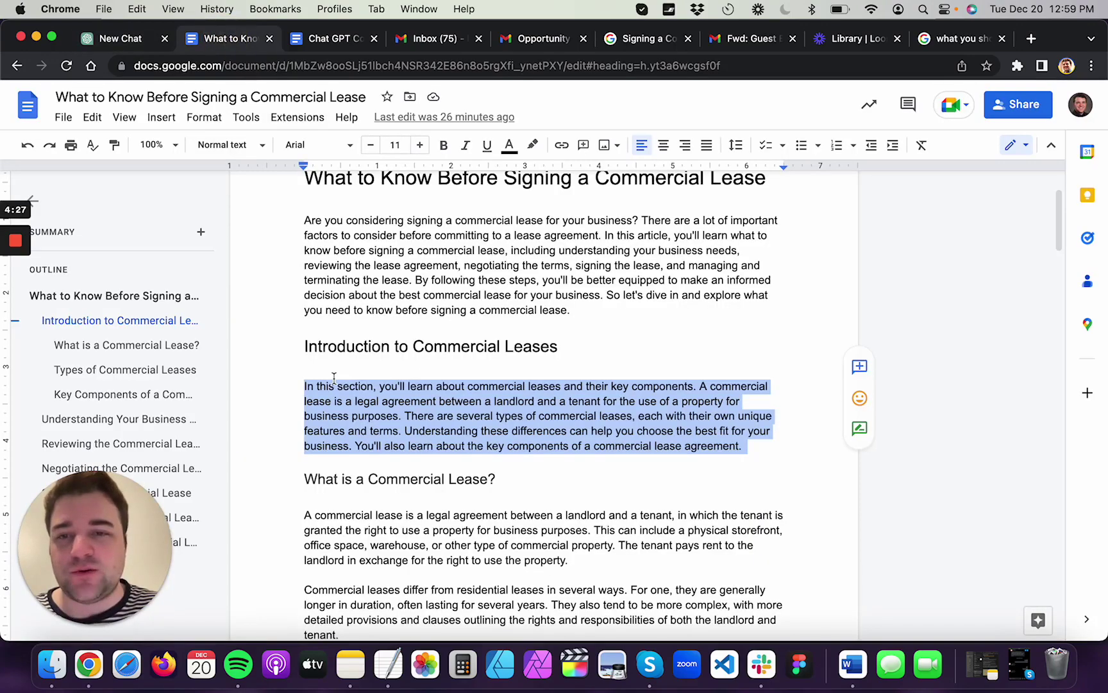
{"action": "scroll", "coordinate": [415, 453], "scroll_direction": "down", "scroll_amount": 5}
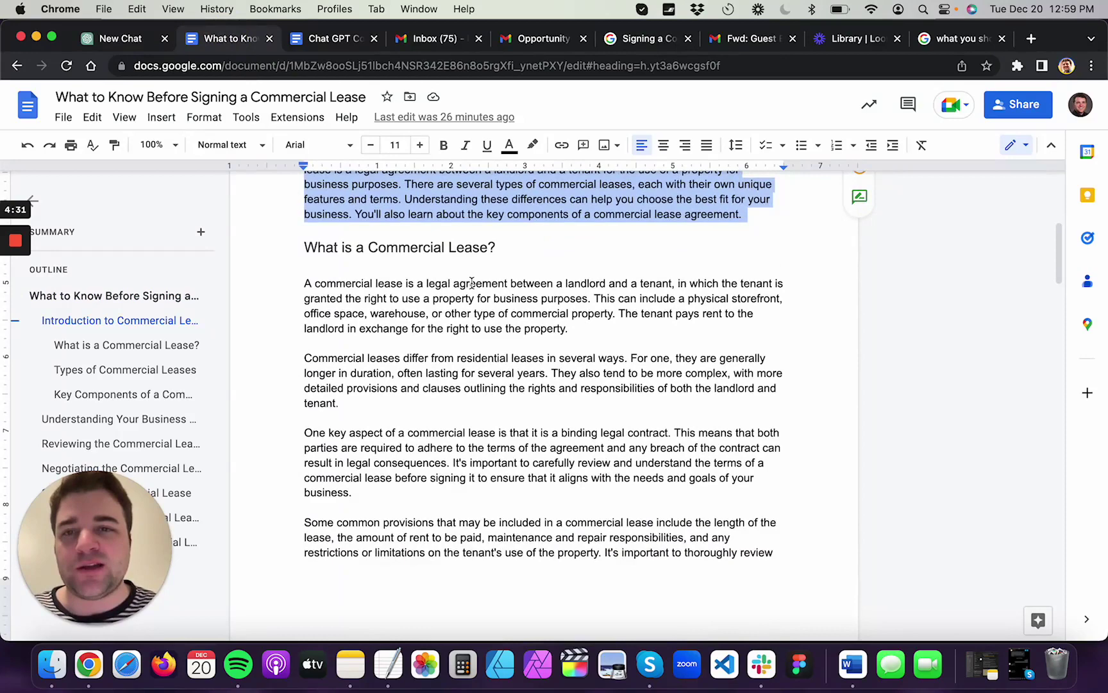
{"action": "left_click_drag", "start_coordinate": [497, 247], "coordinate": [277, 233]}
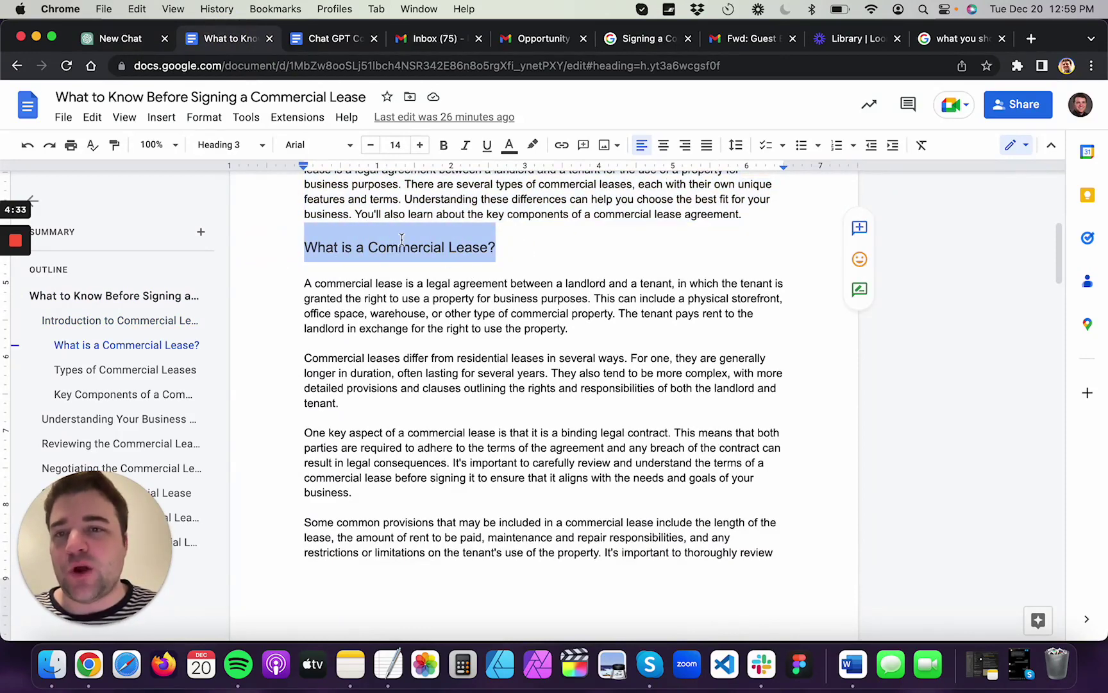
{"action": "left_click", "coordinate": [117, 37]}
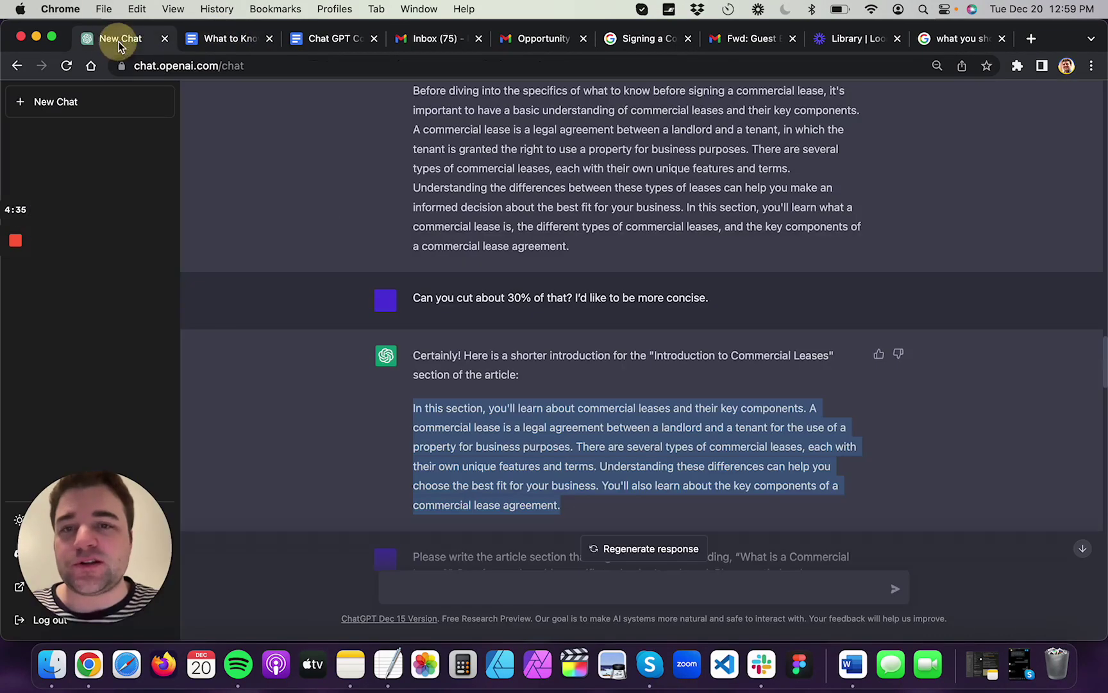
{"action": "scroll", "coordinate": [564, 408], "scroll_direction": "down", "scroll_amount": 4}
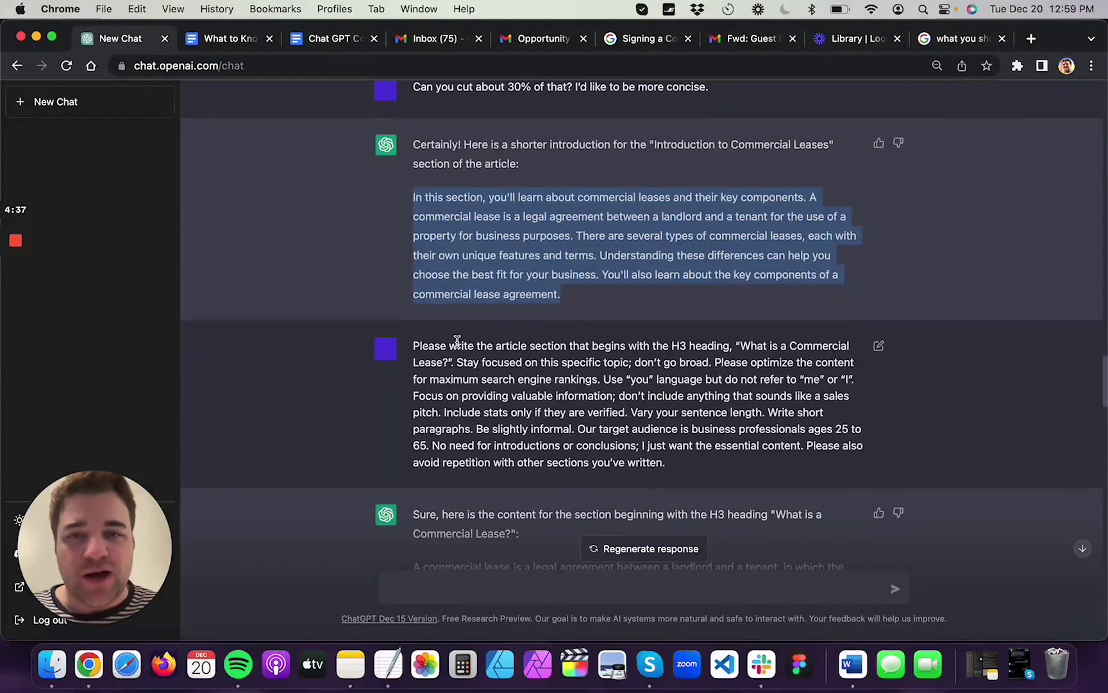
{"action": "left_click_drag", "start_coordinate": [437, 347], "coordinate": [754, 371]}
{"action": "left_click", "coordinate": [754, 356]}
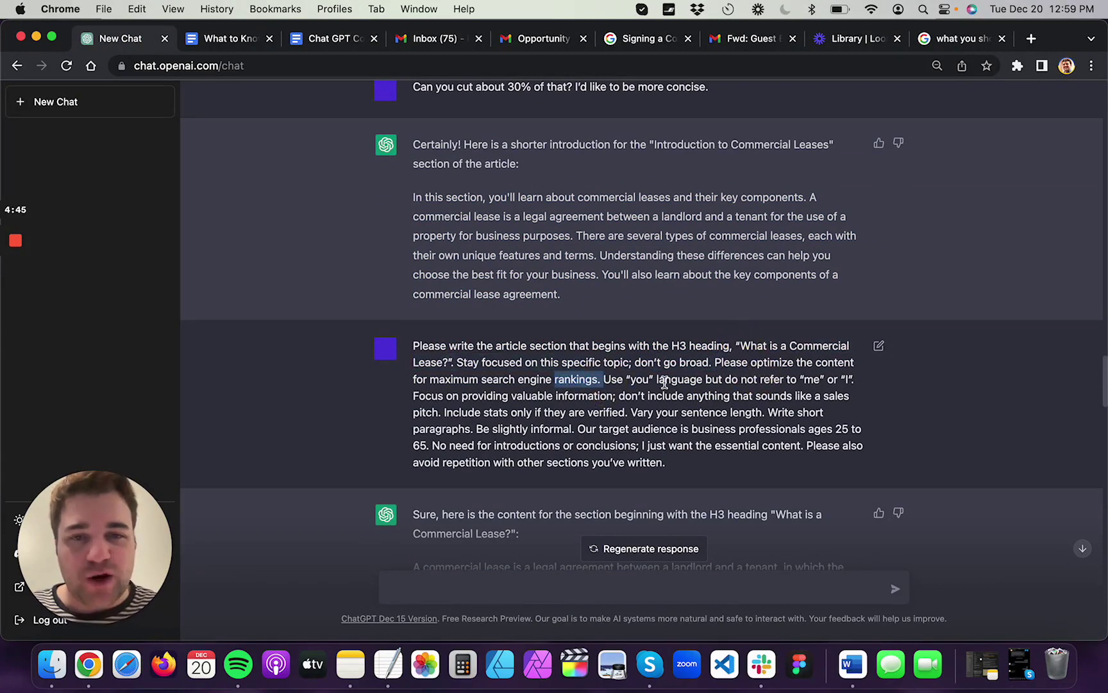
{"action": "left_click_drag", "start_coordinate": [636, 379], "coordinate": [660, 379]}
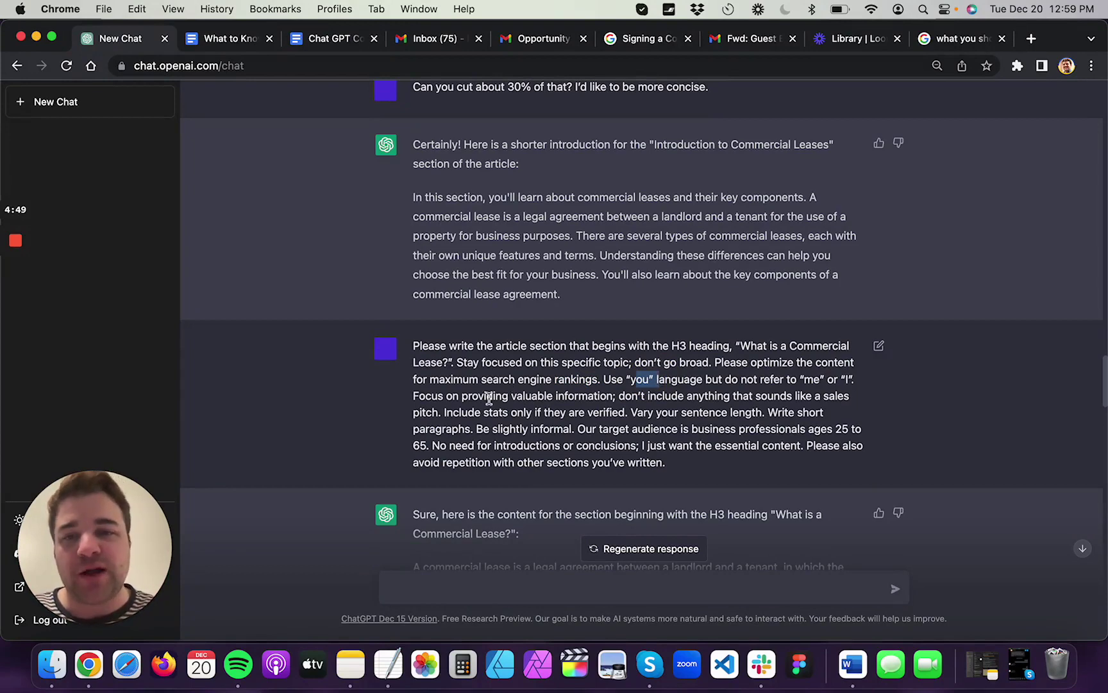
{"action": "left_click_drag", "start_coordinate": [454, 394], "coordinate": [588, 396]}
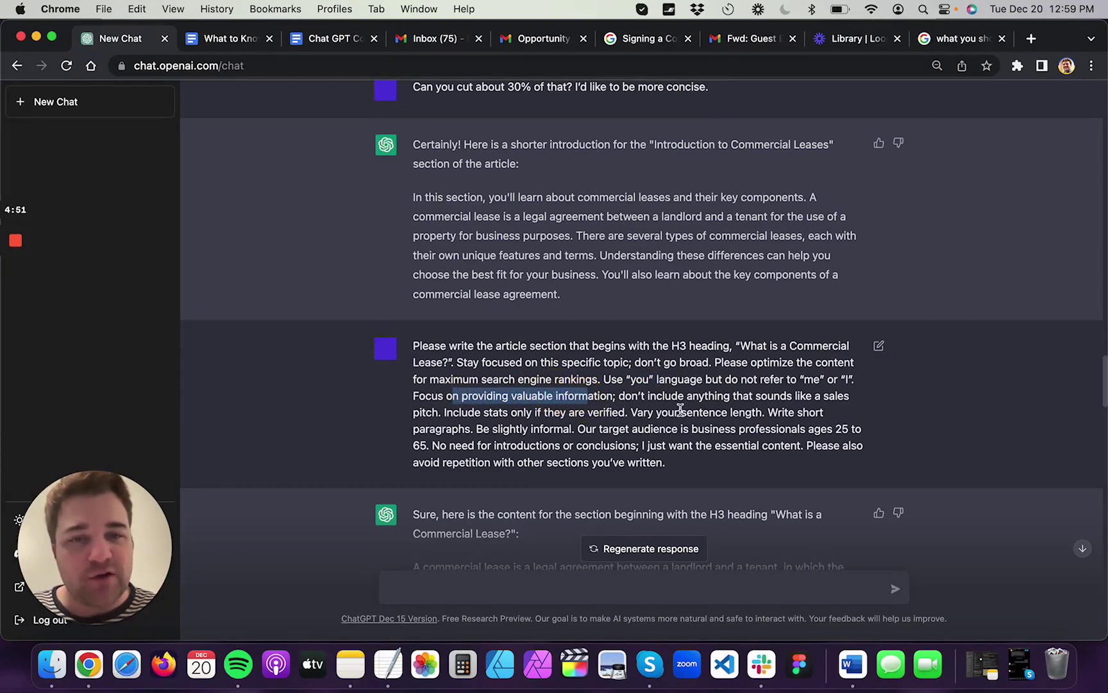
{"action": "scroll", "coordinate": [639, 424], "scroll_direction": "down", "scroll_amount": 3}
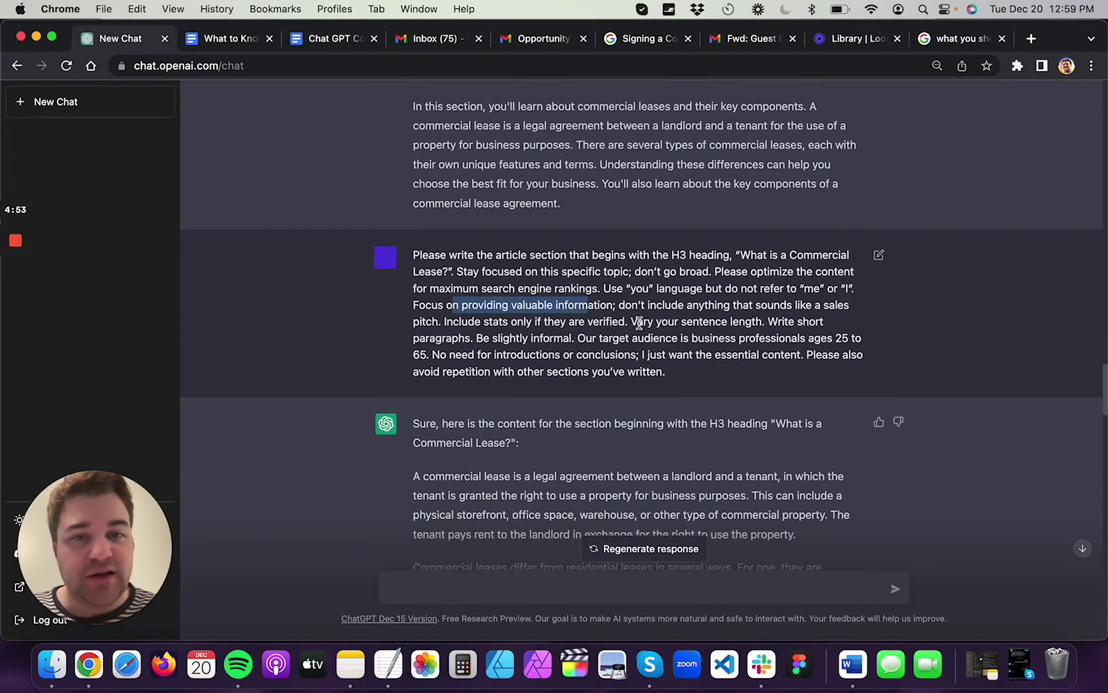
{"action": "left_click_drag", "start_coordinate": [638, 321], "coordinate": [699, 321]}
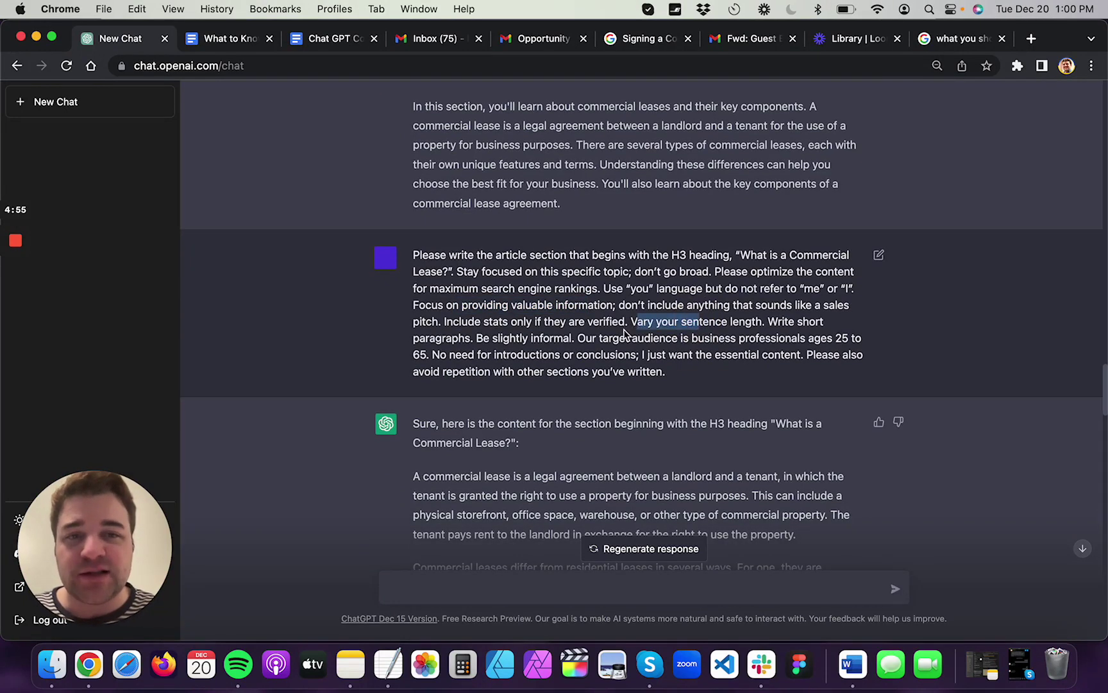
{"action": "left_click_drag", "start_coordinate": [632, 321], "coordinate": [758, 322]}
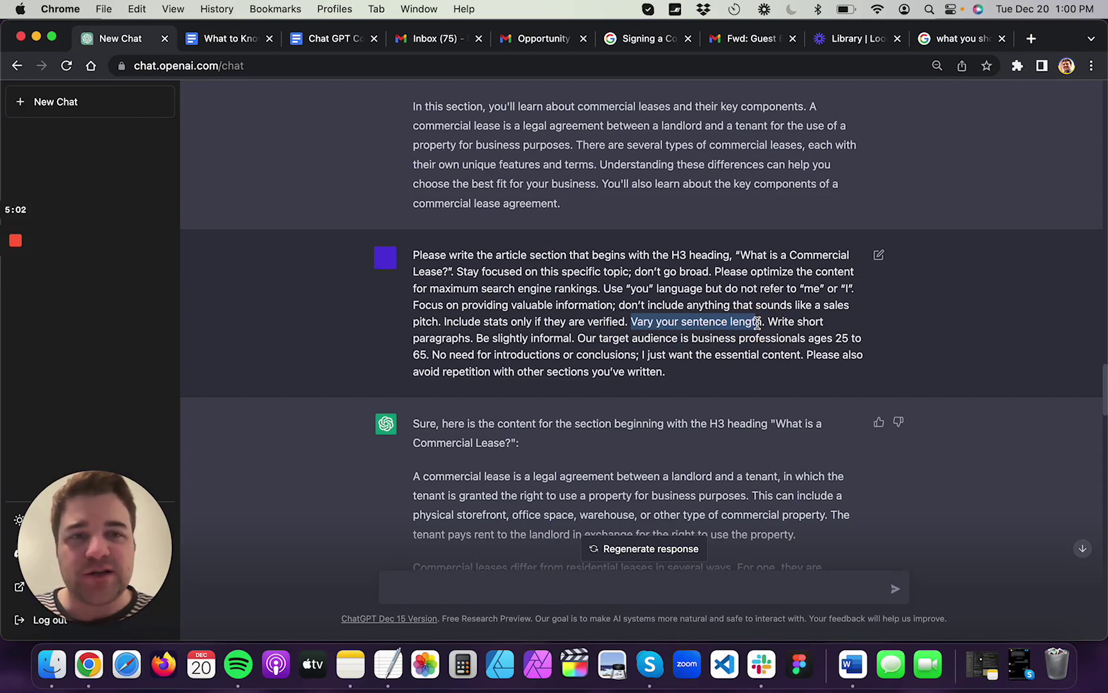
{"action": "scroll", "coordinate": [759, 326], "scroll_direction": "down", "scroll_amount": 2}
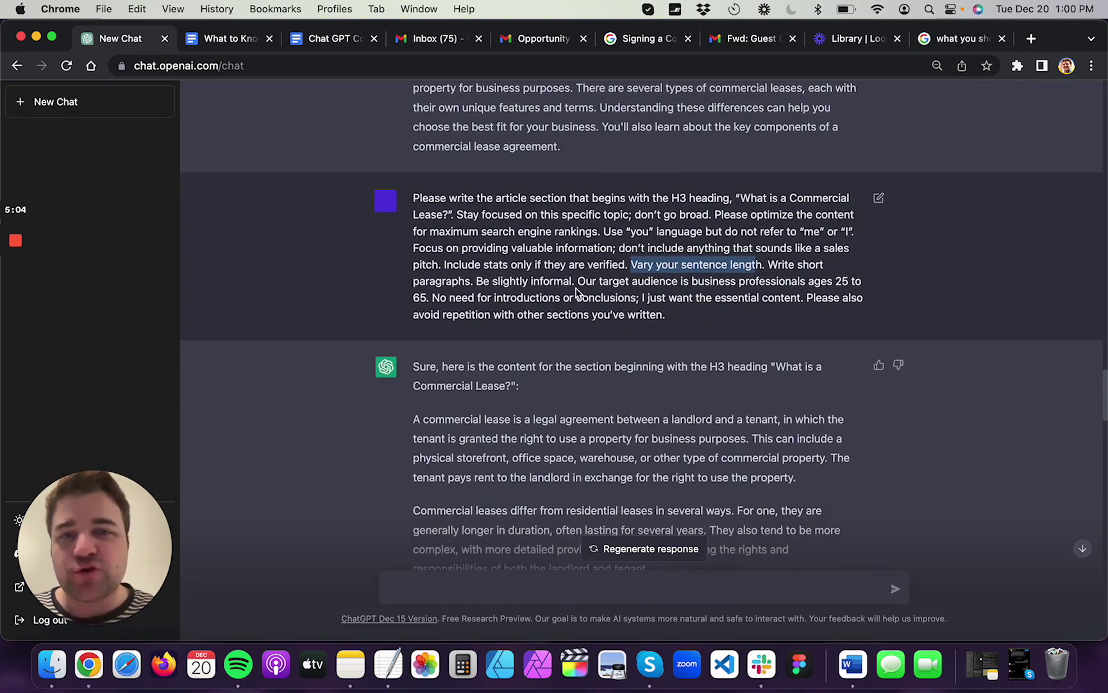
{"action": "left_click_drag", "start_coordinate": [586, 282], "coordinate": [496, 283]}
Review the article's current sections in the Google Docs tab
{"action": "left_click", "coordinate": [226, 37]}
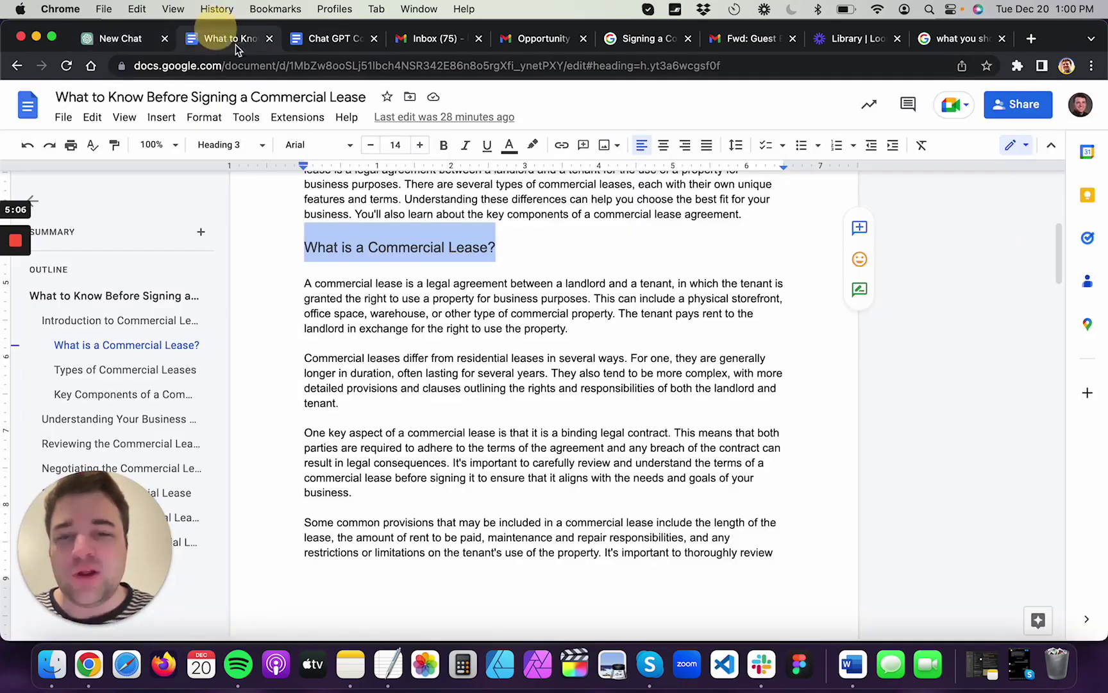
{"action": "scroll", "coordinate": [425, 331], "scroll_direction": "down", "scroll_amount": 8}
{"action": "scroll", "coordinate": [426, 331], "scroll_direction": "up", "scroll_amount": 5}
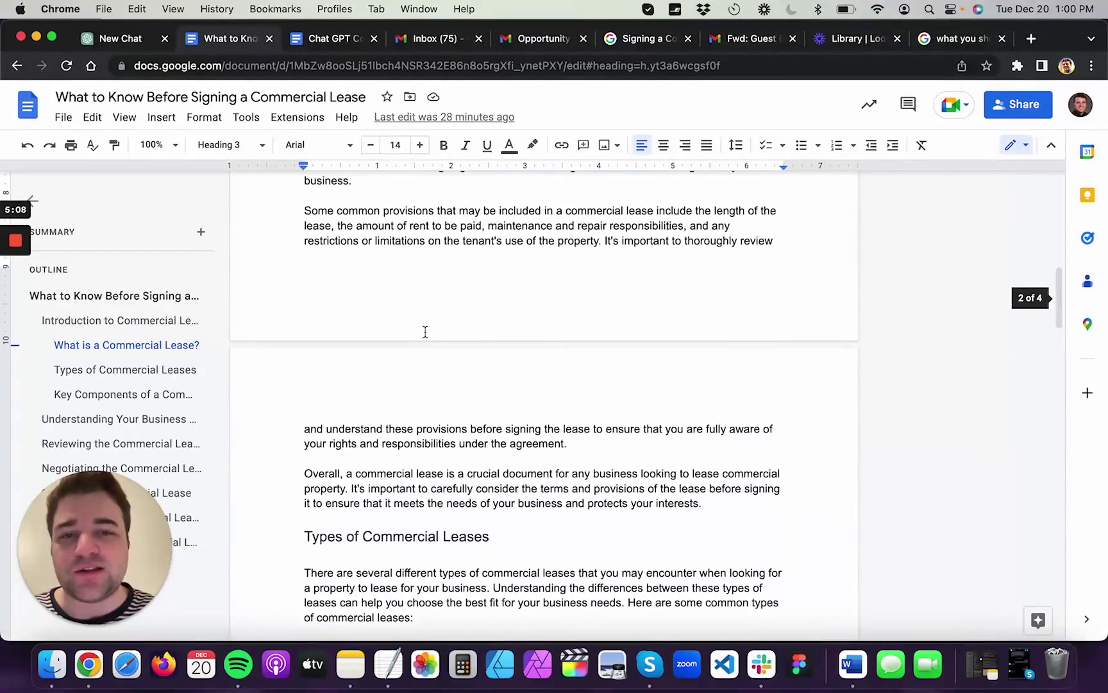
{"action": "scroll", "coordinate": [519, 417], "scroll_direction": "up", "scroll_amount": 3}
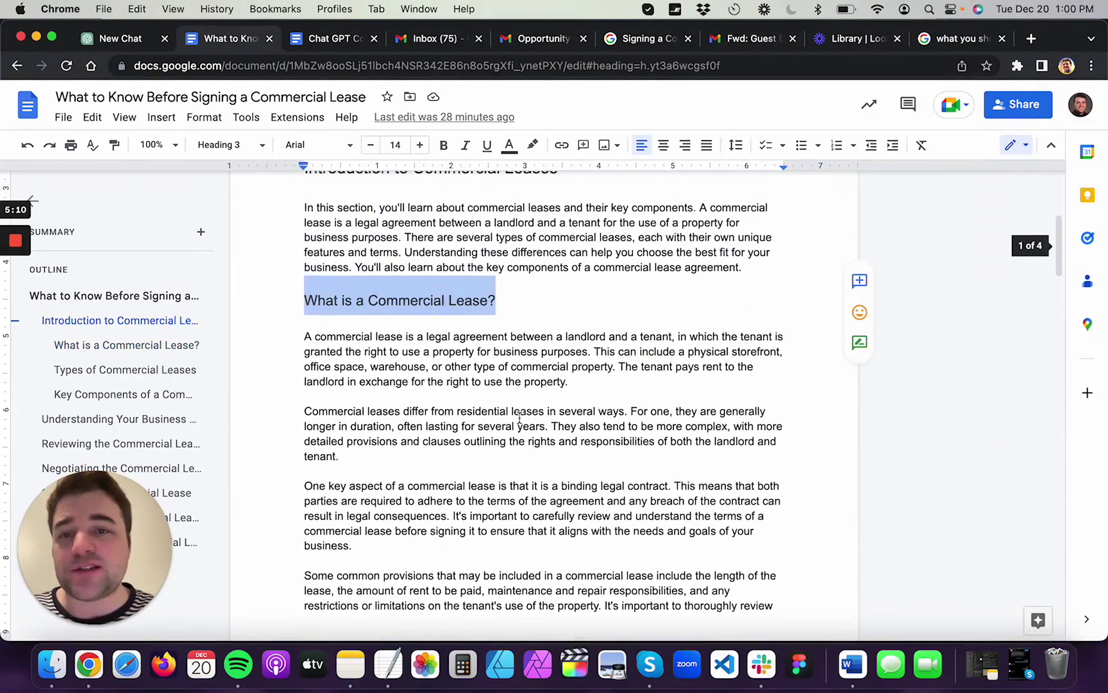
Back in ChatGPT, select the full earlier prompt requesting the 'What is a Commercial Lease?' section
{"action": "left_click", "coordinate": [133, 42]}
{"action": "scroll", "coordinate": [487, 349], "scroll_direction": "down", "scroll_amount": 4}
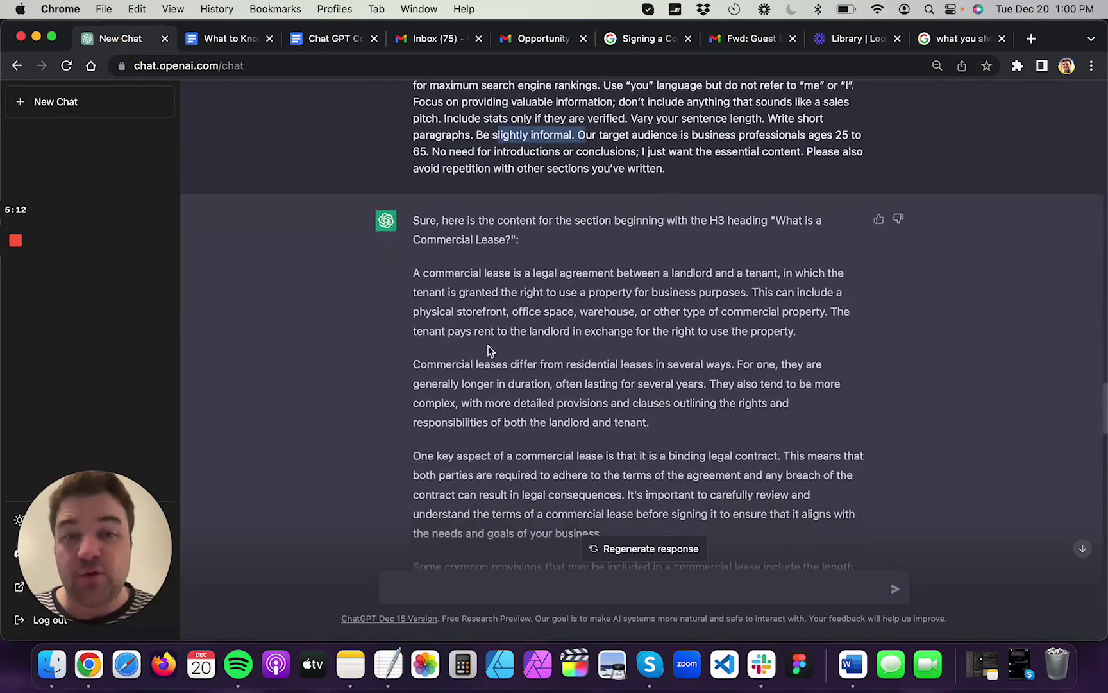
{"action": "left_click_drag", "start_coordinate": [420, 194], "coordinate": [545, 217]}
{"action": "scroll", "coordinate": [515, 333], "scroll_direction": "down", "scroll_amount": 10}
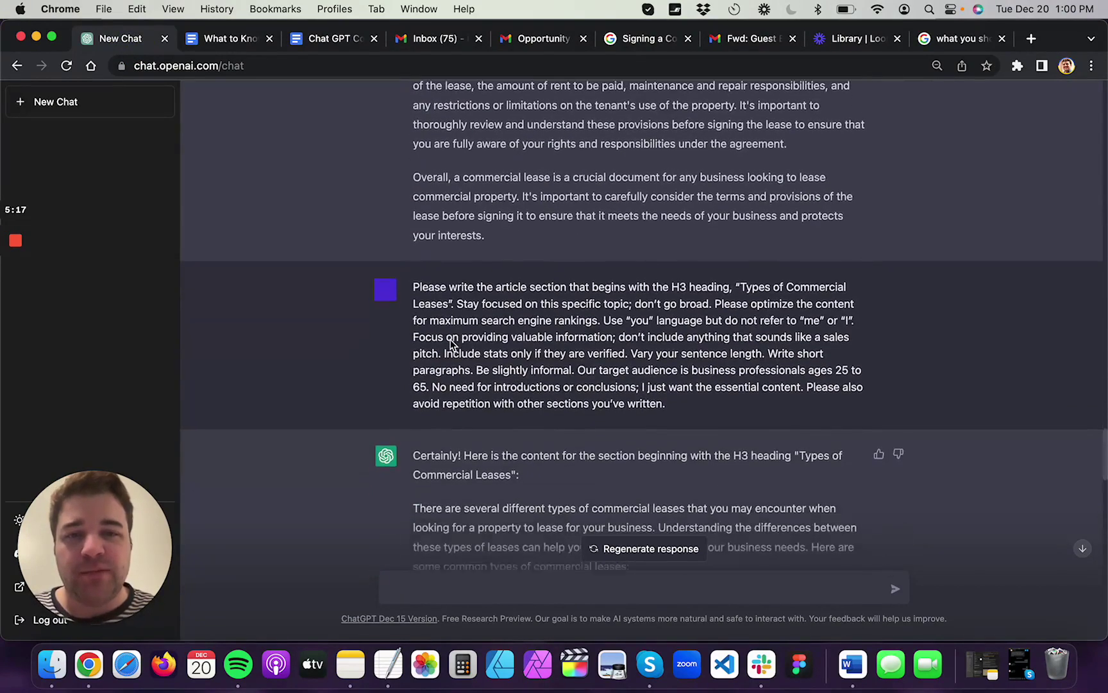
{"action": "left_click_drag", "start_coordinate": [433, 282], "coordinate": [544, 363]}
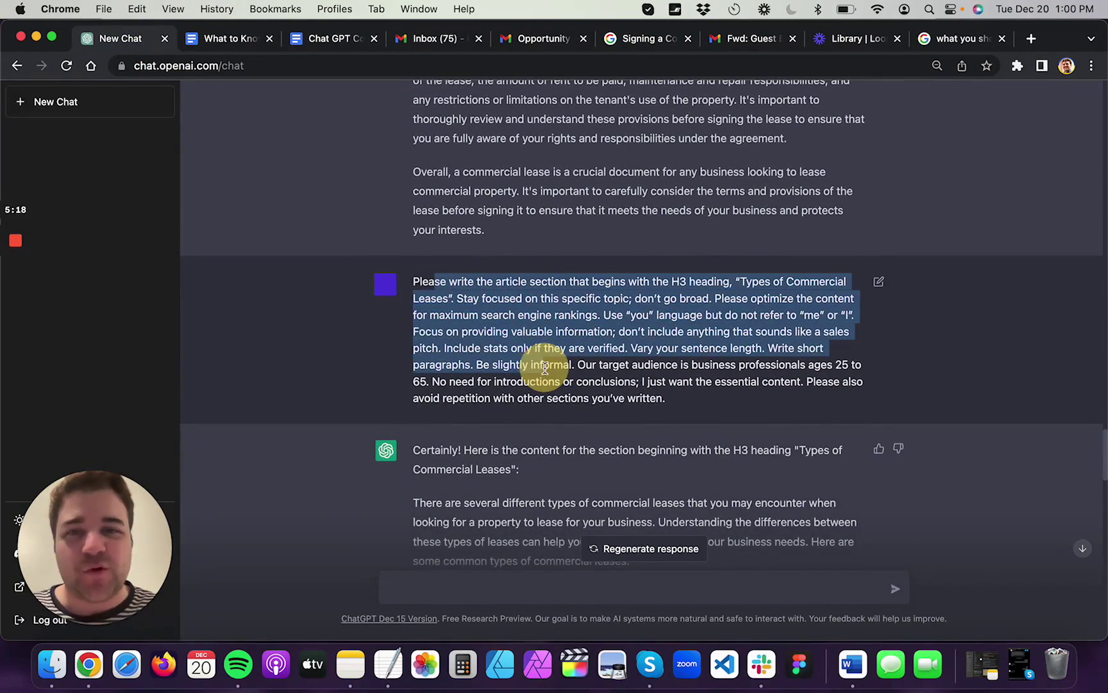
{"action": "left_click", "coordinate": [763, 286]}
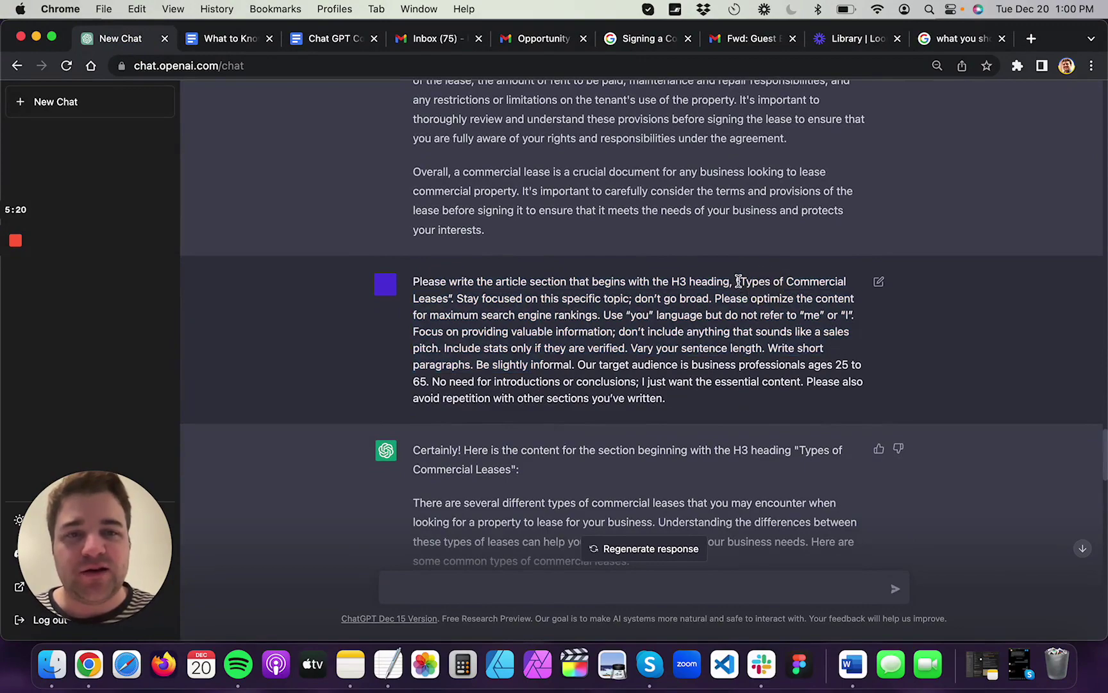
{"action": "left_click_drag", "start_coordinate": [735, 282], "coordinate": [468, 299]}
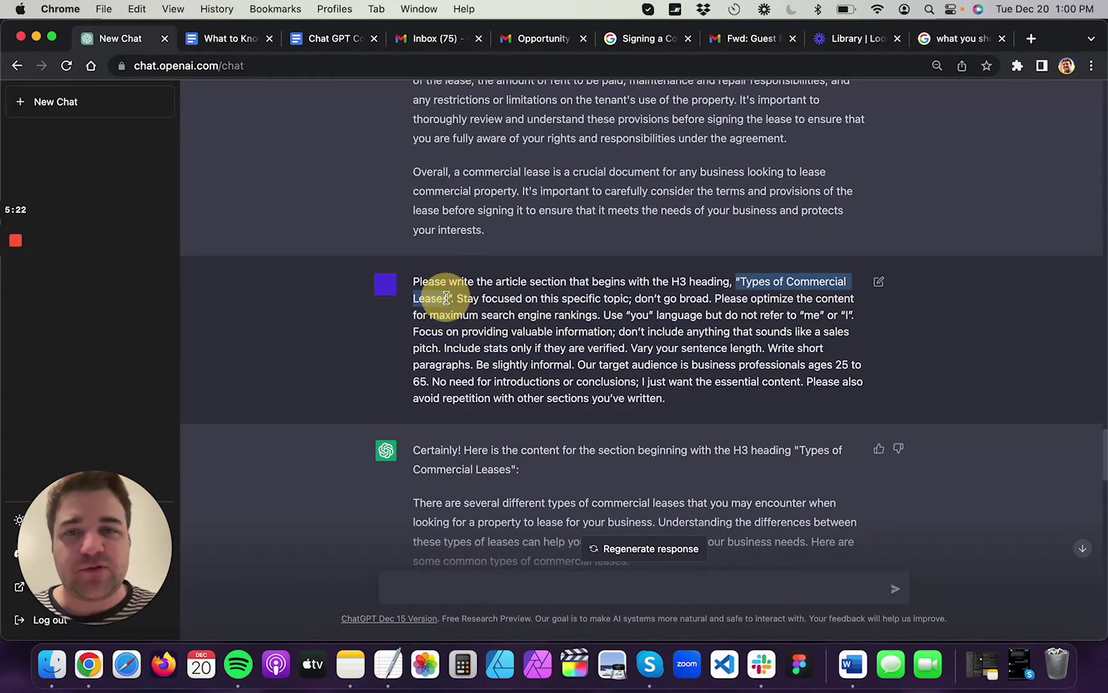
{"action": "scroll", "coordinate": [449, 298], "scroll_direction": "up", "scroll_amount": 10}
{"action": "scroll", "coordinate": [447, 297], "scroll_direction": "up", "scroll_amount": 3}
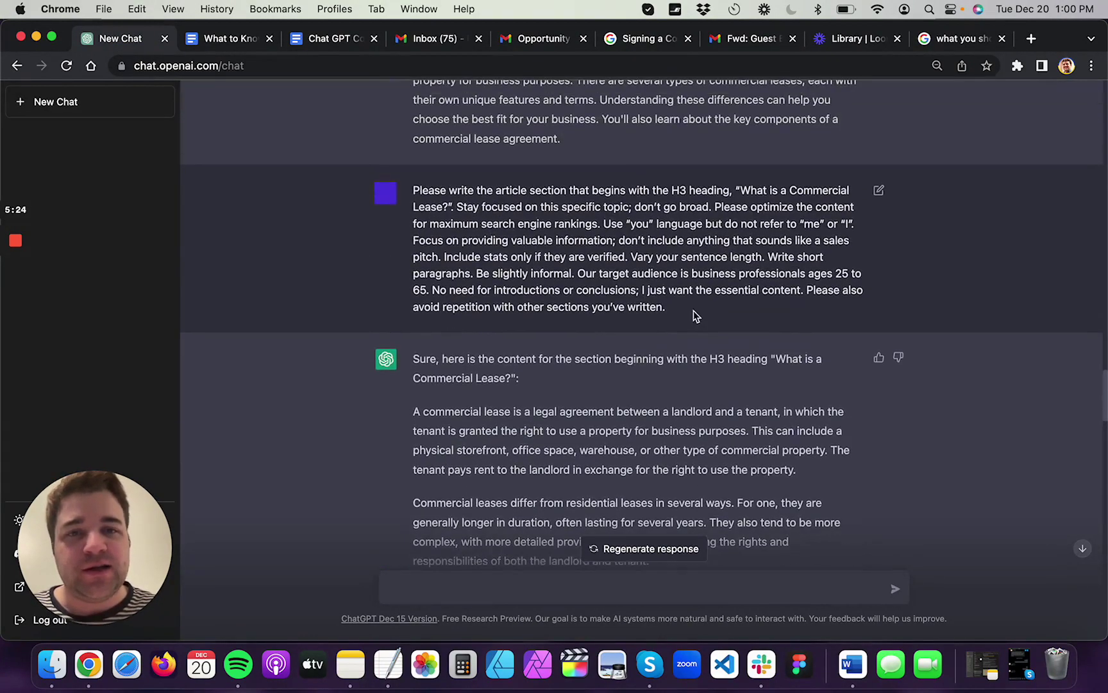
{"action": "left_click_drag", "start_coordinate": [689, 309], "coordinate": [383, 201]}
Paste a copy of the earlier section prompt into ChatGPT's message box, targeting its heading name
{"action": "key", "text": "super+c"}
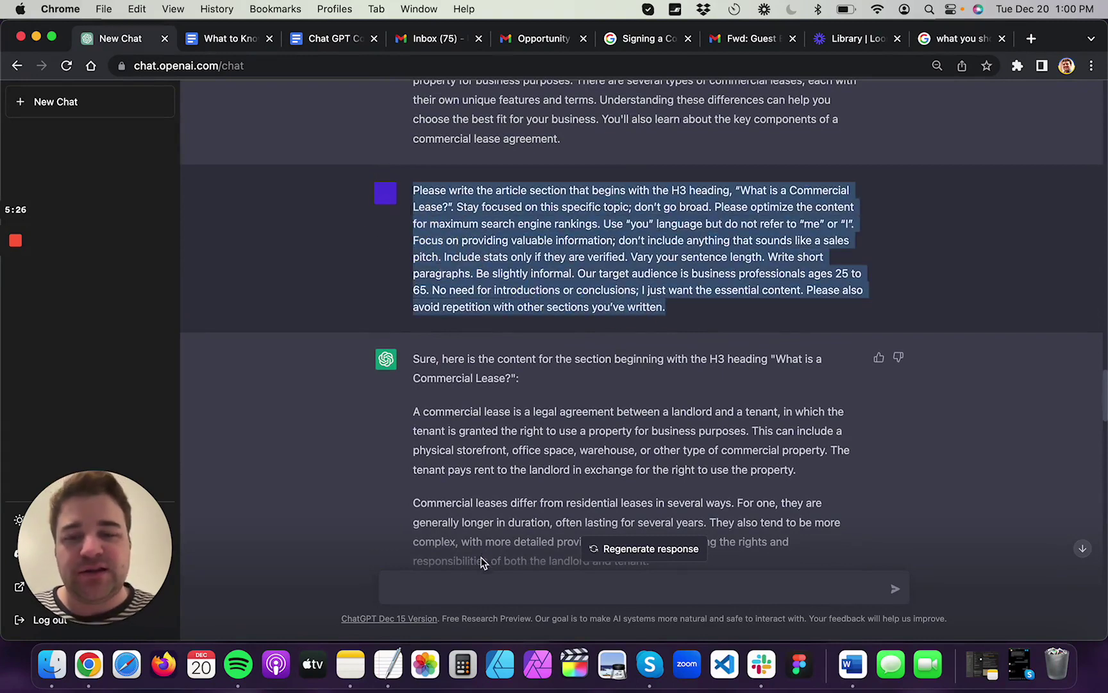
{"action": "left_click", "coordinate": [453, 583]}
{"action": "key", "text": "super+v"}
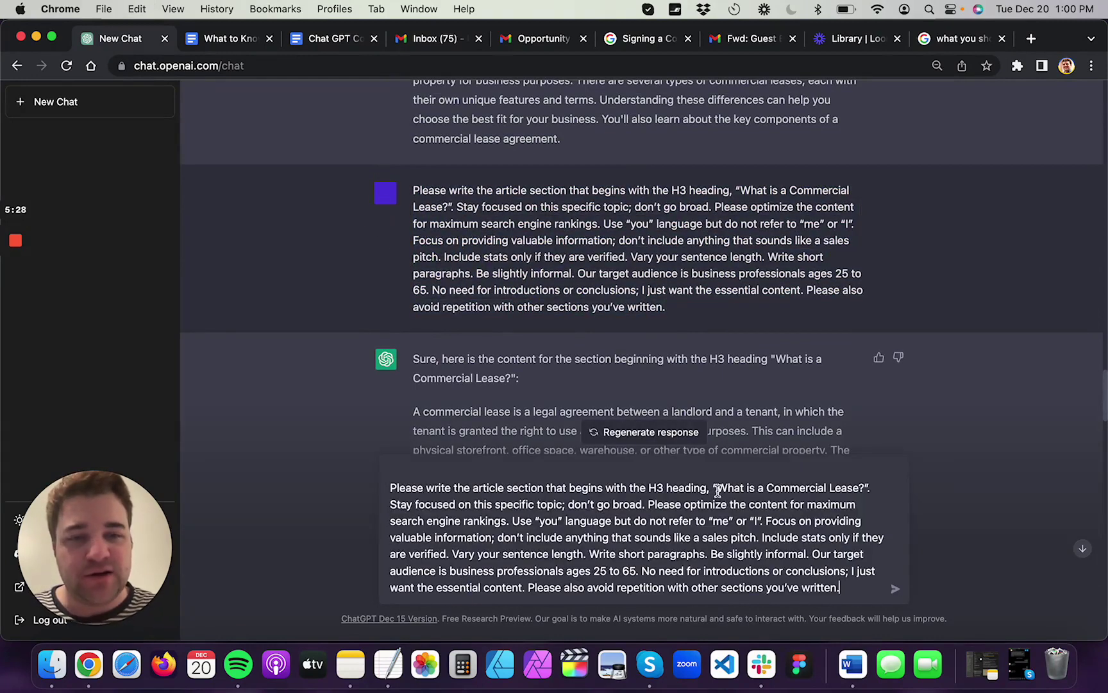
{"action": "left_click_drag", "start_coordinate": [718, 490], "coordinate": [865, 489]}
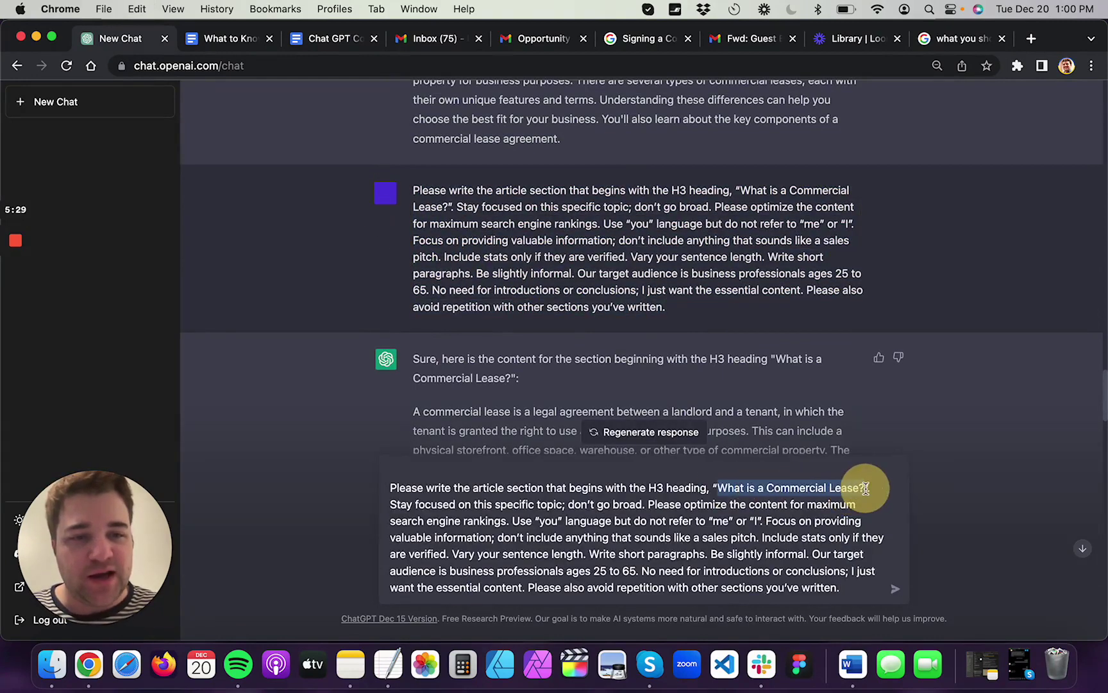
{"action": "left_click", "coordinate": [215, 37]}
{"action": "left_click_drag", "start_coordinate": [495, 301], "coordinate": [284, 295]}
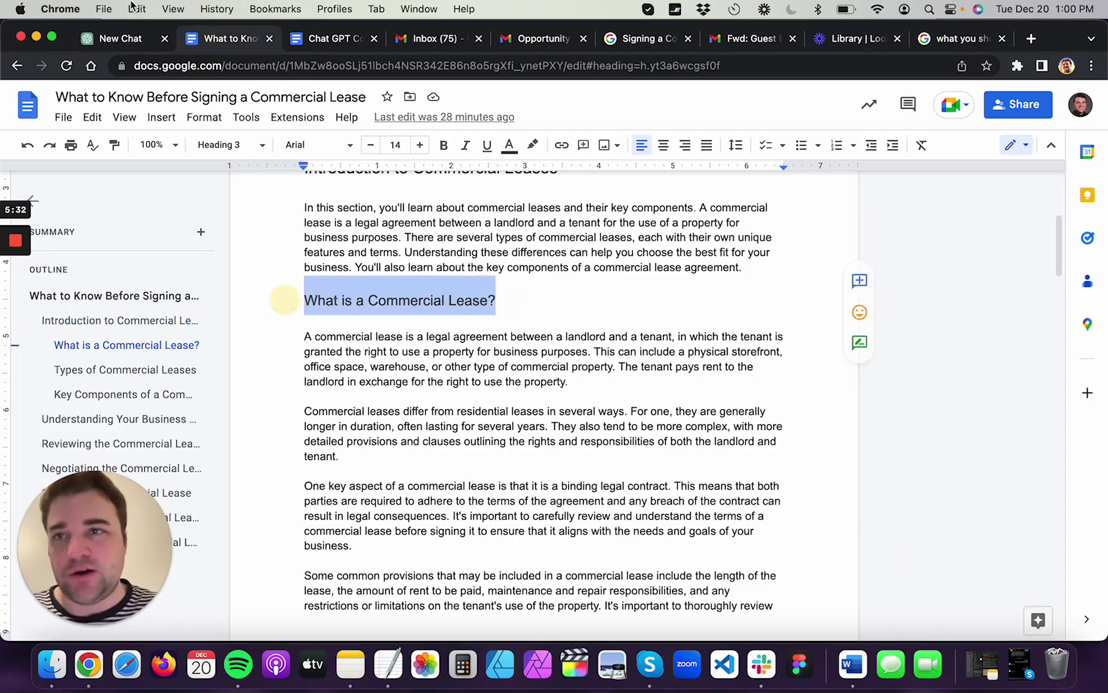
{"action": "left_click", "coordinate": [119, 38]}
{"action": "key", "text": "super+v"}
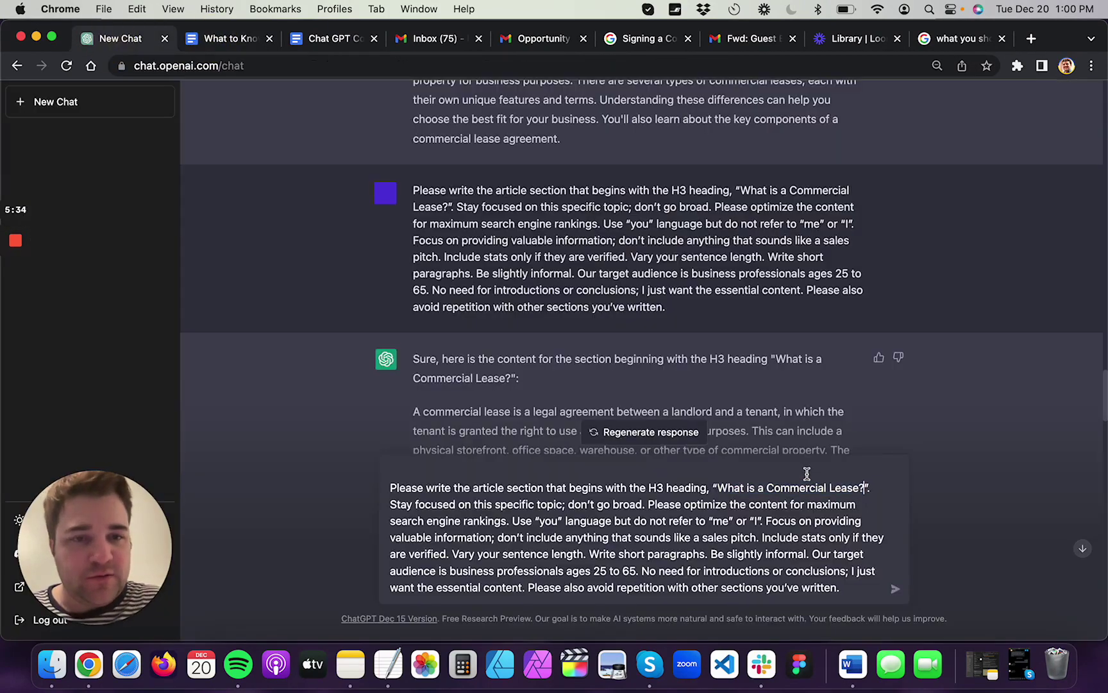
Replace the draft's heading with 'Types of Commercial Leases' copied from the Doc
{"action": "left_click", "coordinate": [218, 38]}
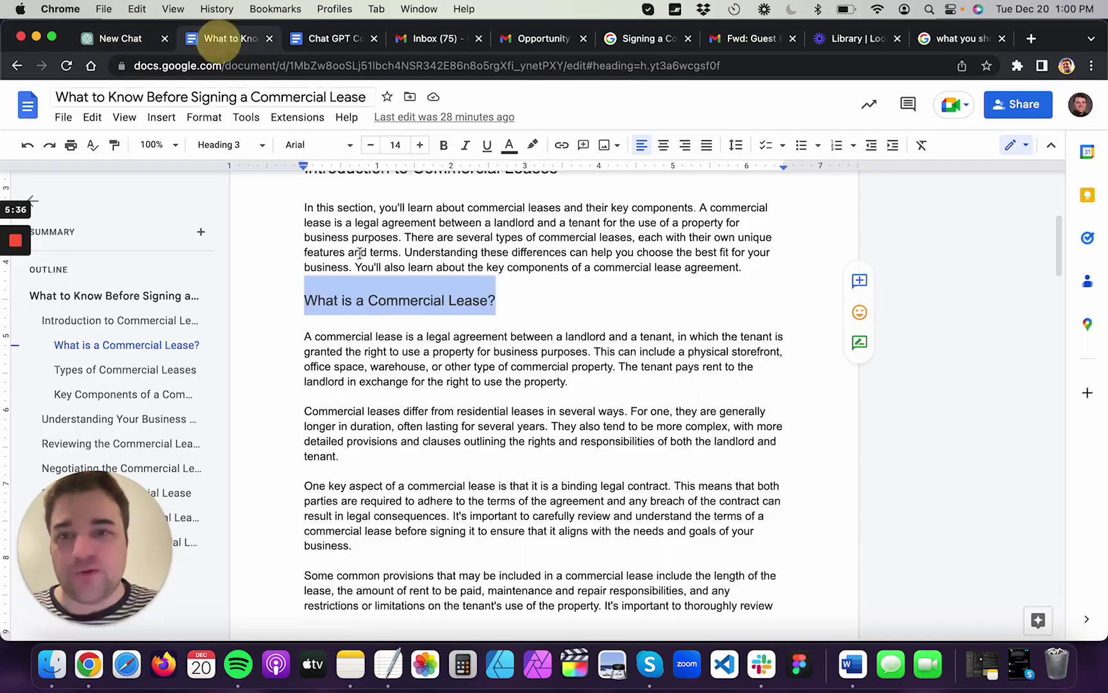
{"action": "scroll", "coordinate": [411, 411], "scroll_direction": "down", "scroll_amount": 10}
{"action": "left_click_drag", "start_coordinate": [493, 367], "coordinate": [247, 366]}
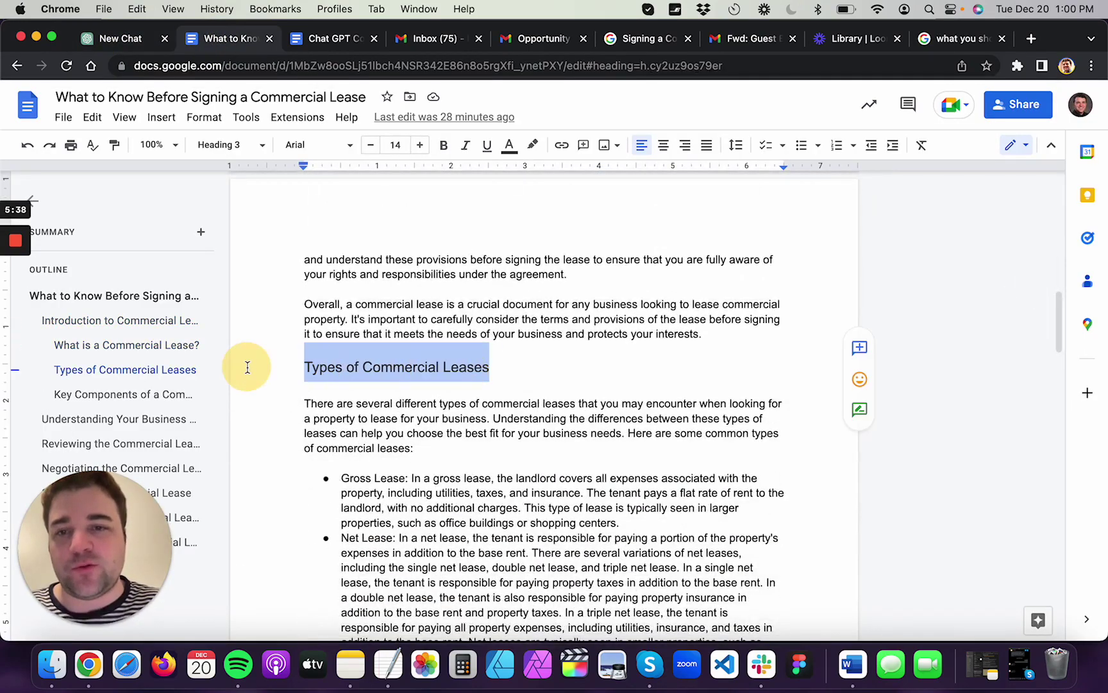
{"action": "key", "text": "super+c"}
{"action": "left_click", "coordinate": [119, 38]}
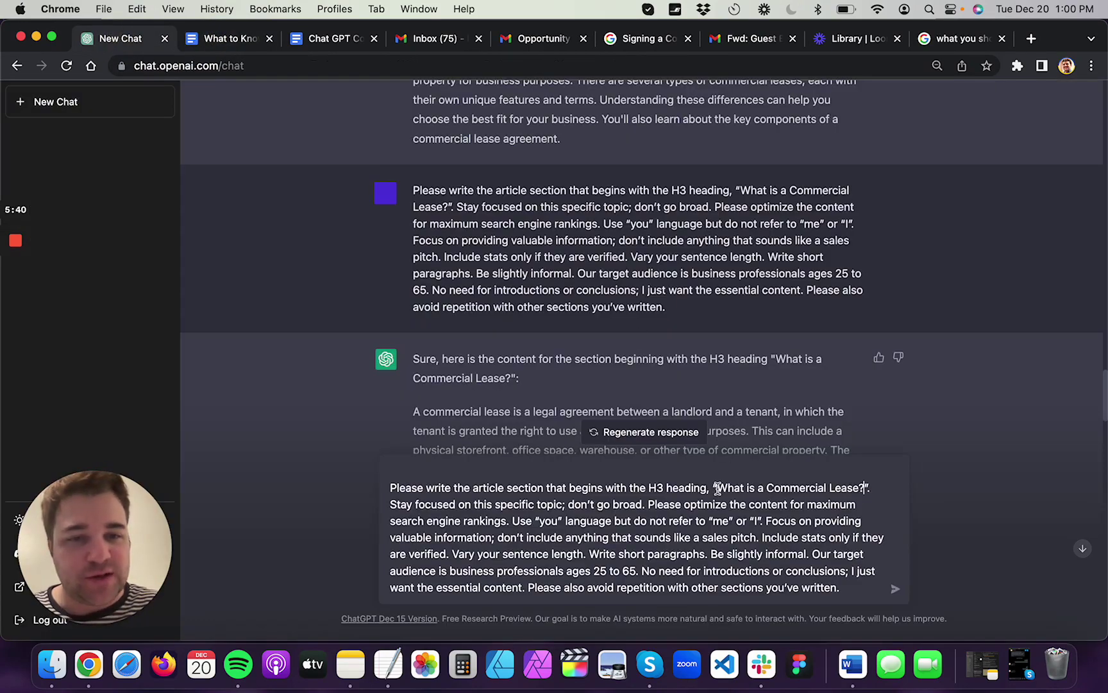
{"action": "left_click_drag", "start_coordinate": [717, 487], "coordinate": [870, 488]}
{"action": "key", "text": "super+v"}
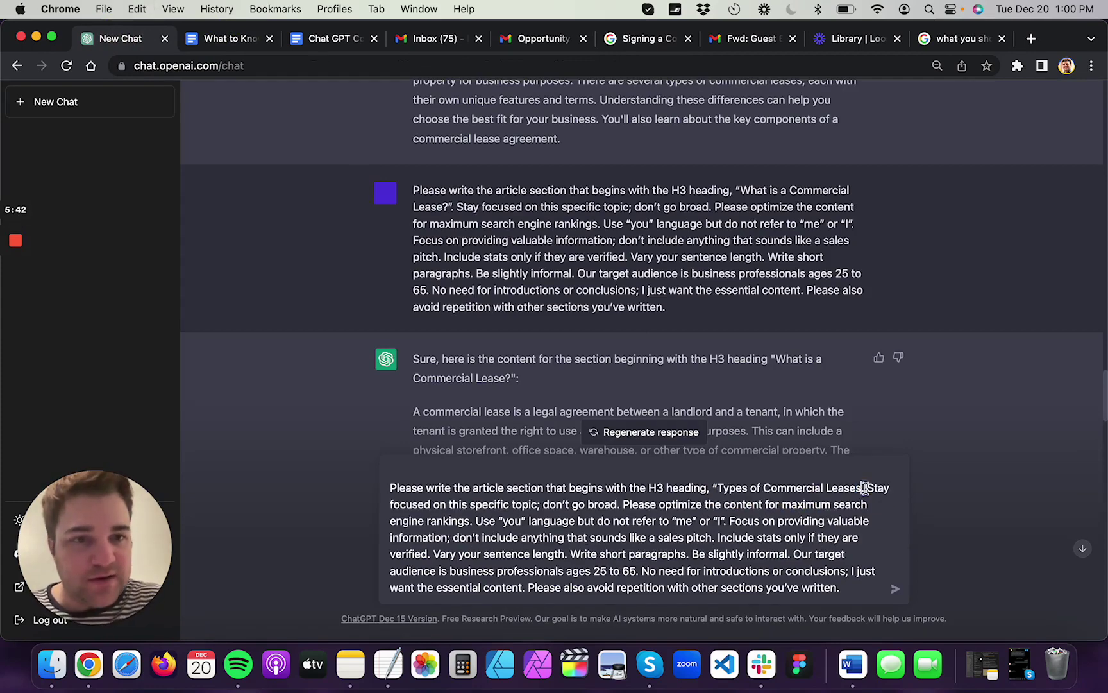
{"action": "type", "text": "”."}
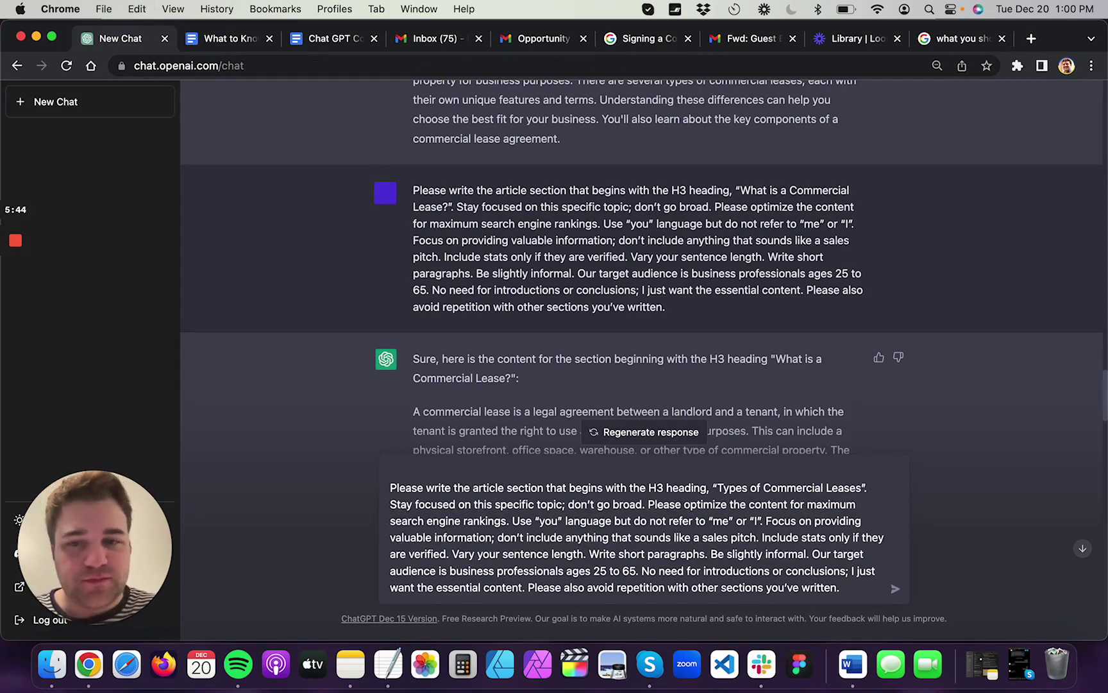
Cut the whole drafted prompt out of the message box
{"action": "left_click", "coordinate": [831, 586]}
{"action": "key", "text": "super+a"}
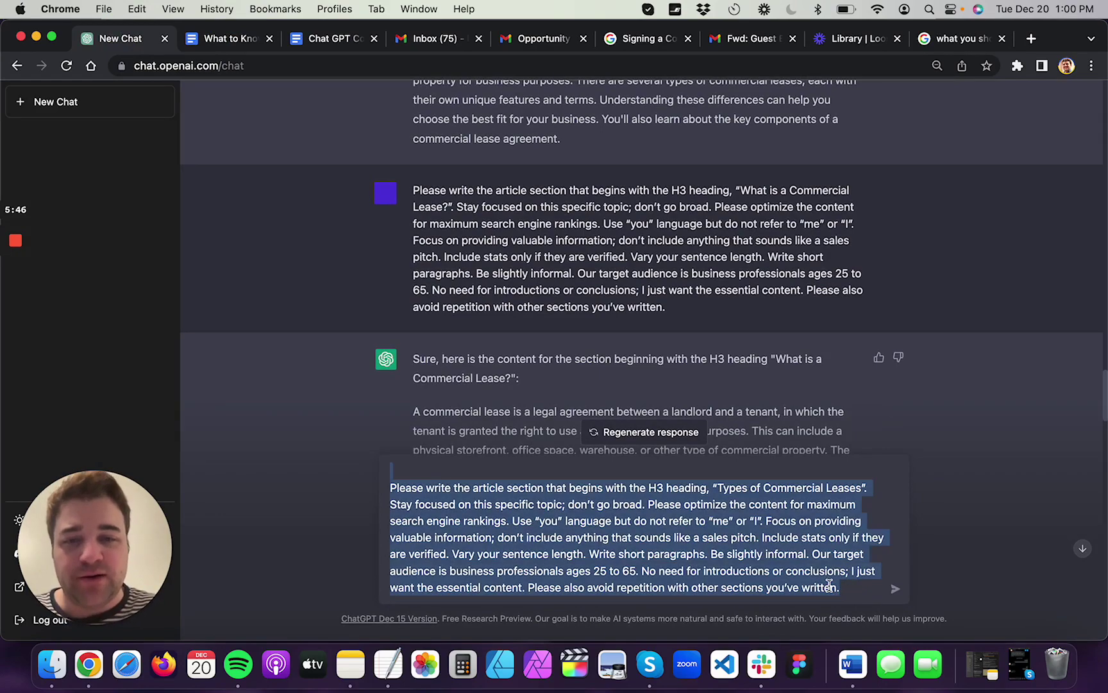
{"action": "key", "text": "super+x"}
{"action": "scroll", "coordinate": [518, 345], "scroll_direction": "down", "scroll_amount": 2}
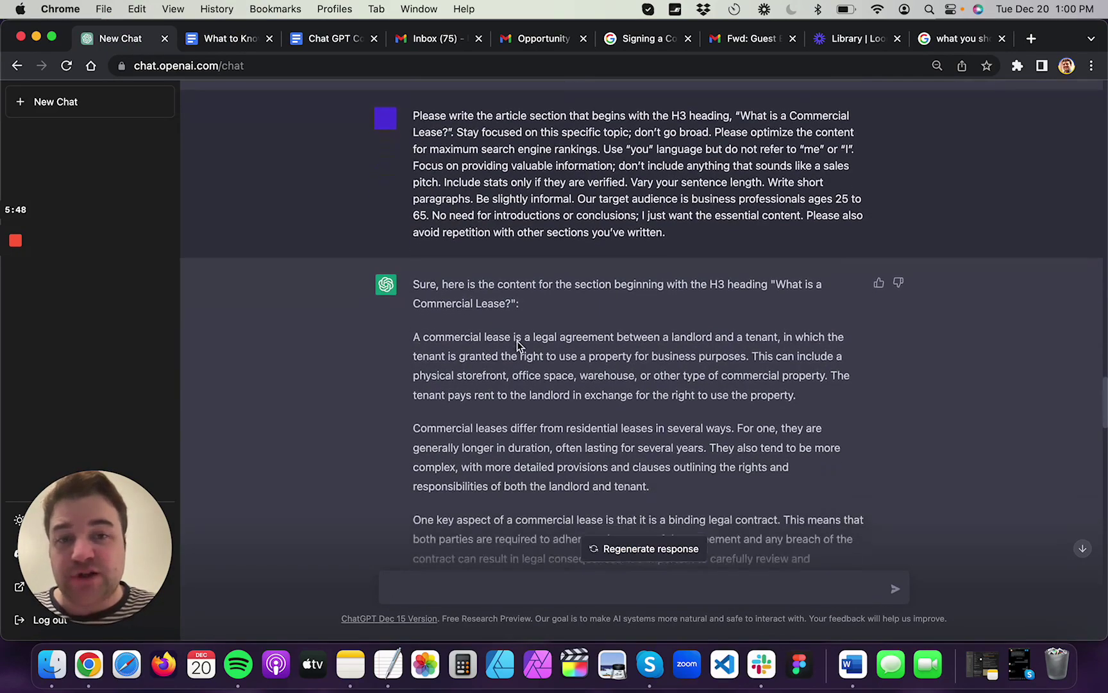
{"action": "scroll", "coordinate": [516, 270], "scroll_direction": "down", "scroll_amount": 3}
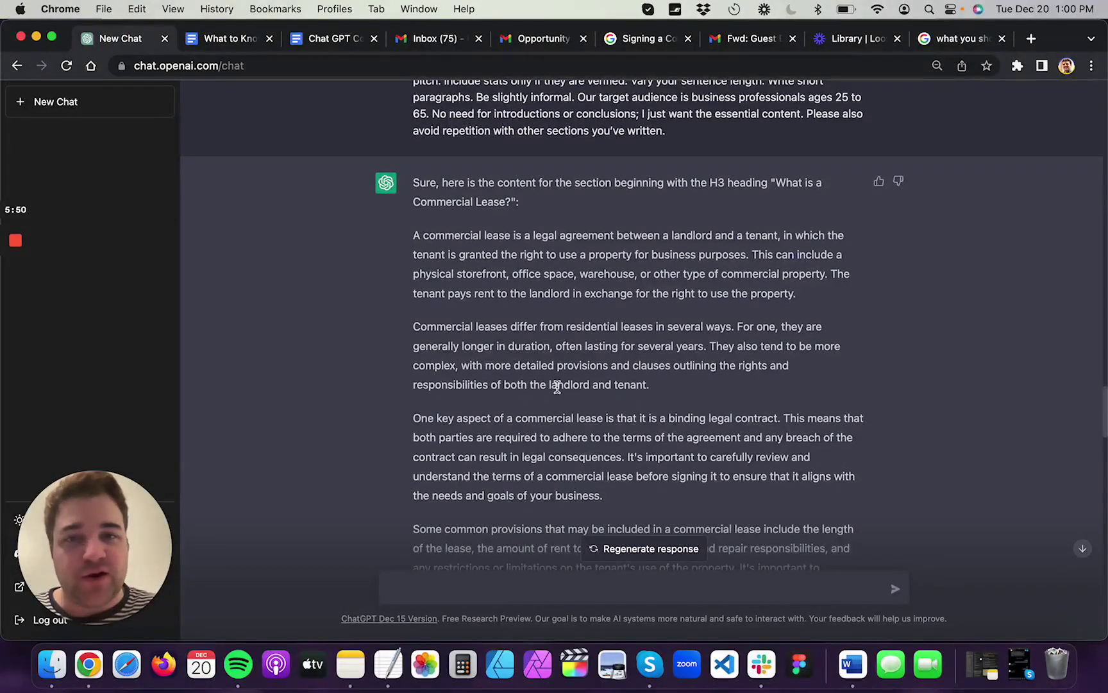
{"action": "scroll", "coordinate": [556, 385], "scroll_direction": "down", "scroll_amount": 15}
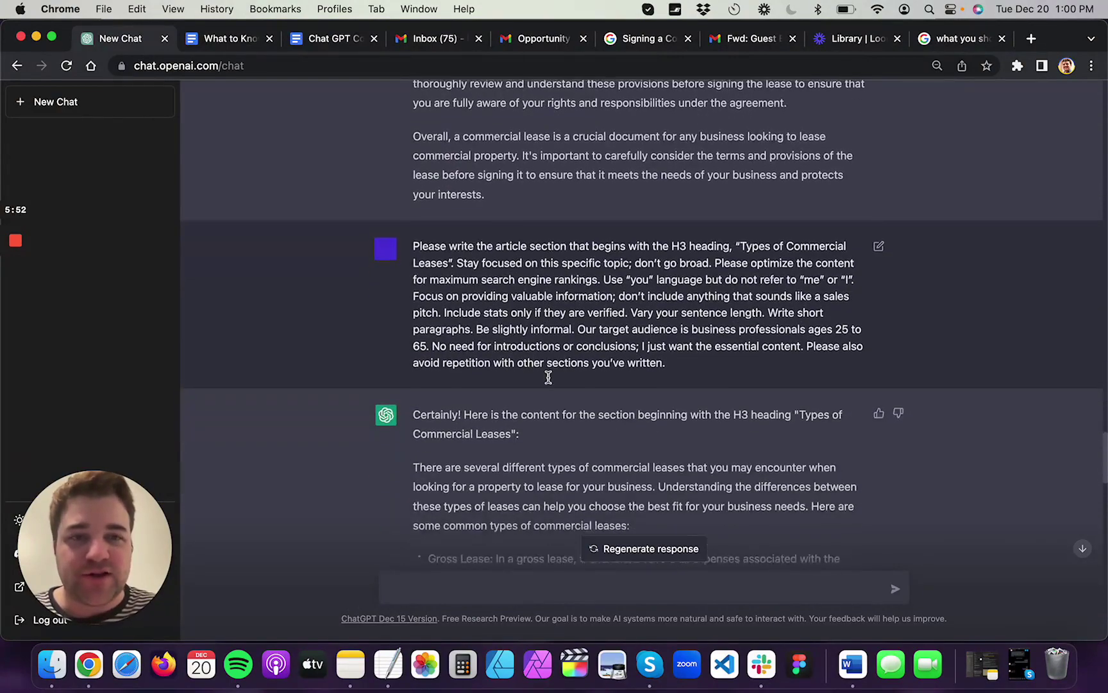
{"action": "key", "text": "super+2"}
{"action": "scroll", "coordinate": [462, 384], "scroll_direction": "down", "scroll_amount": 10}
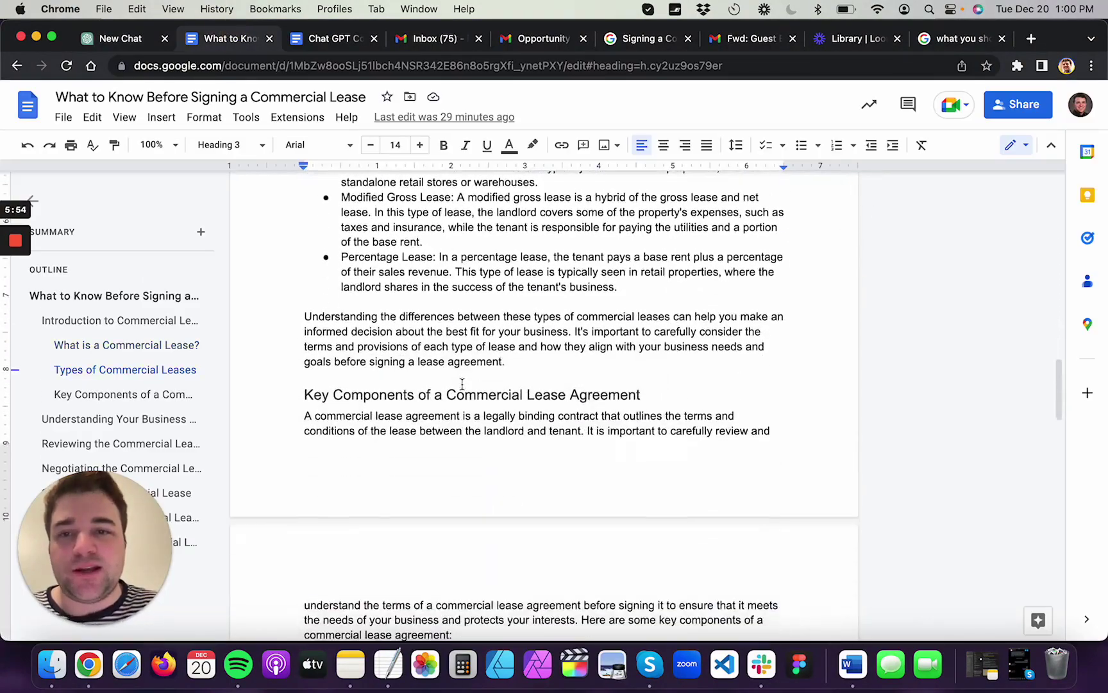
{"action": "scroll", "coordinate": [462, 384], "scroll_direction": "down", "scroll_amount": 3}
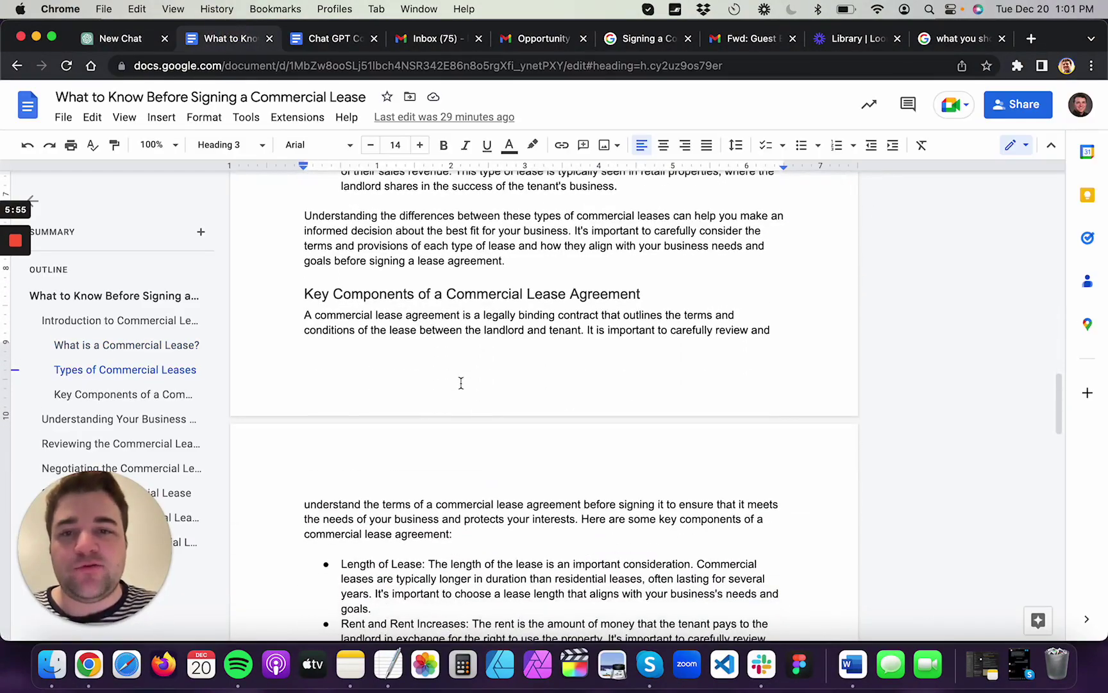
{"action": "left_click", "coordinate": [109, 40]}
{"action": "scroll", "coordinate": [510, 429], "scroll_direction": "down", "scroll_amount": 3}
{"action": "scroll", "coordinate": [510, 429], "scroll_direction": "down", "scroll_amount": 20}
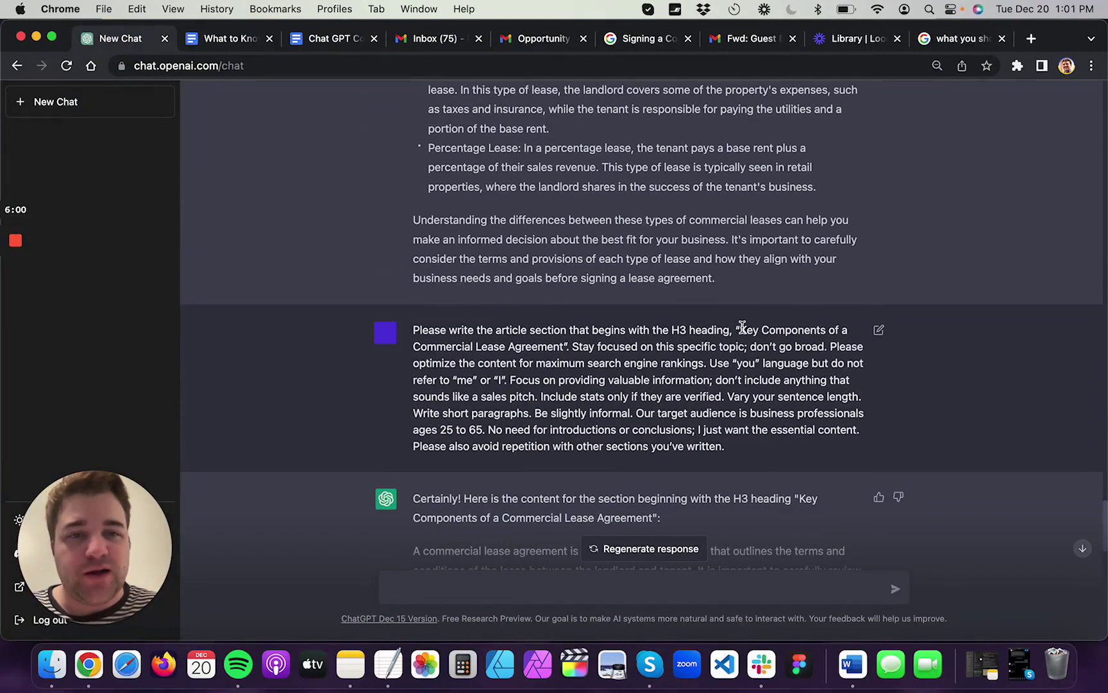
{"action": "left_click_drag", "start_coordinate": [739, 330], "coordinate": [566, 349]}
{"action": "scroll", "coordinate": [565, 351], "scroll_direction": "up", "scroll_amount": 13}
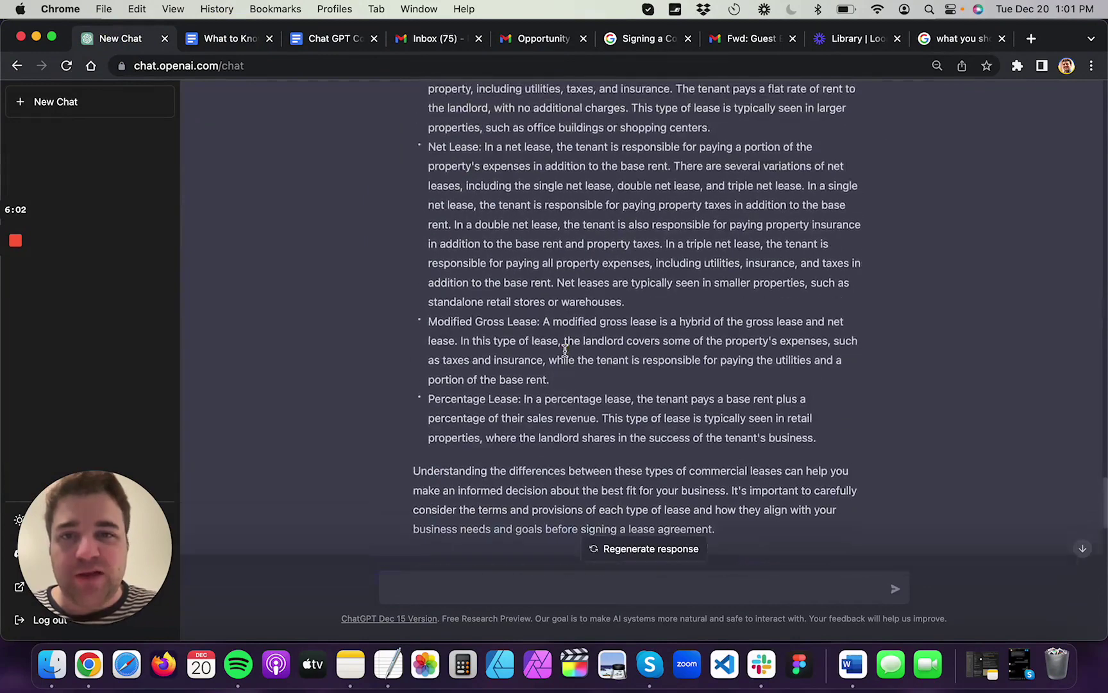
{"action": "scroll", "coordinate": [511, 311], "scroll_direction": "down", "scroll_amount": 1}
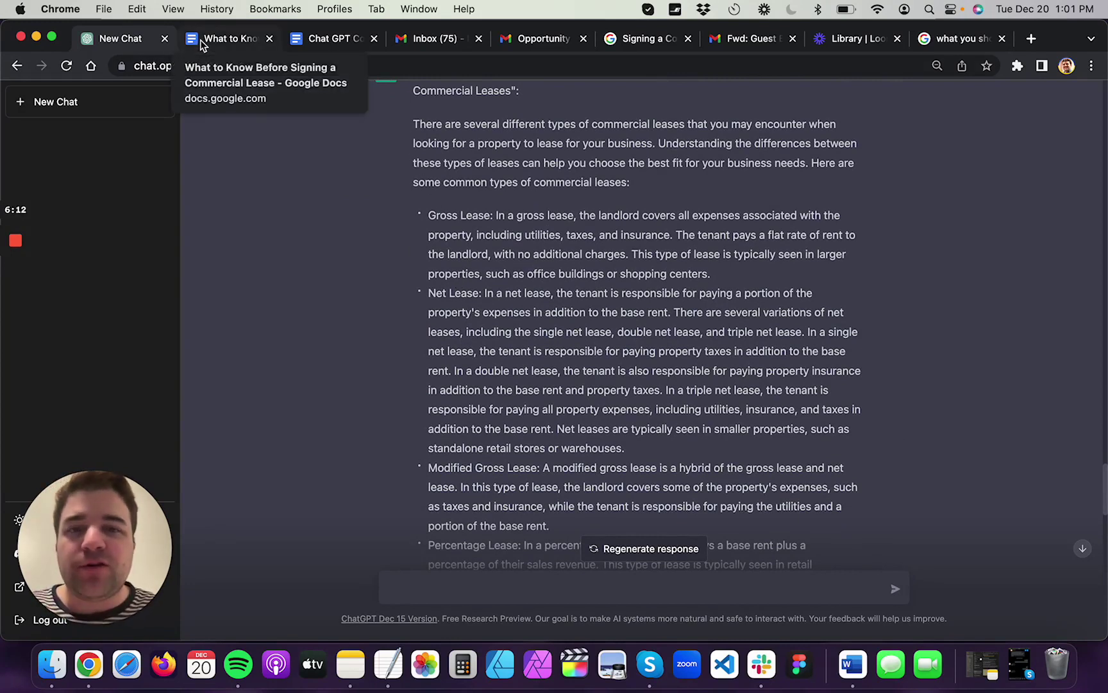
Read through the Key Components and business-needs introduction replies, then return to the Google Docs article
{"action": "scroll", "coordinate": [540, 392], "scroll_direction": "down", "scroll_amount": 5}
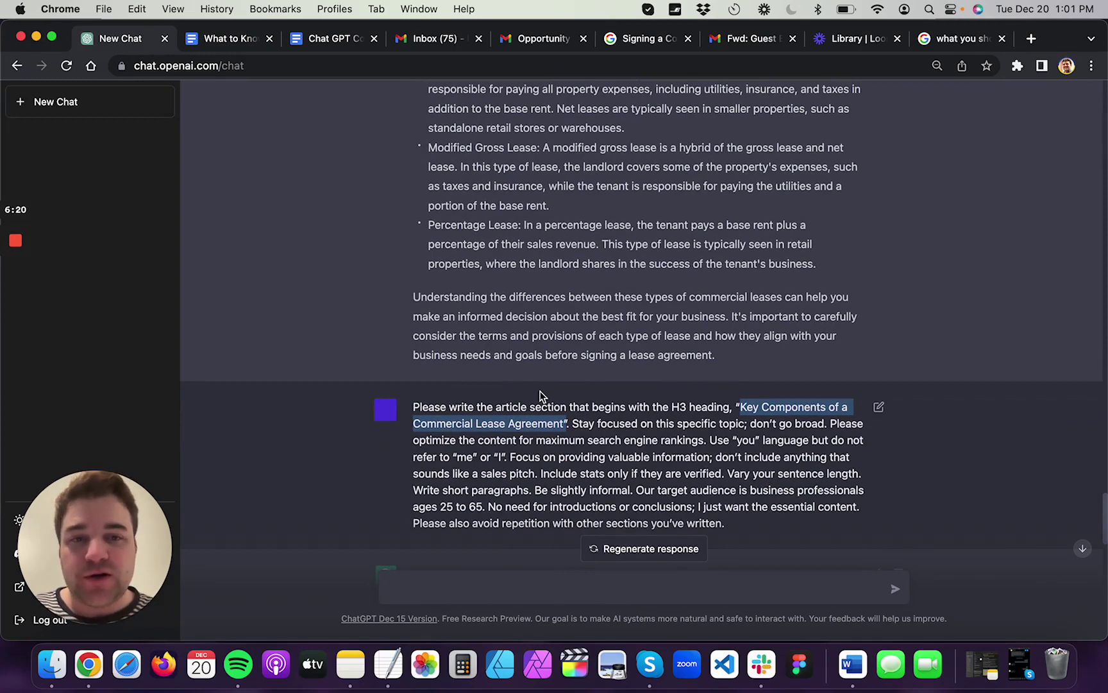
{"action": "scroll", "coordinate": [540, 393], "scroll_direction": "down", "scroll_amount": 10}
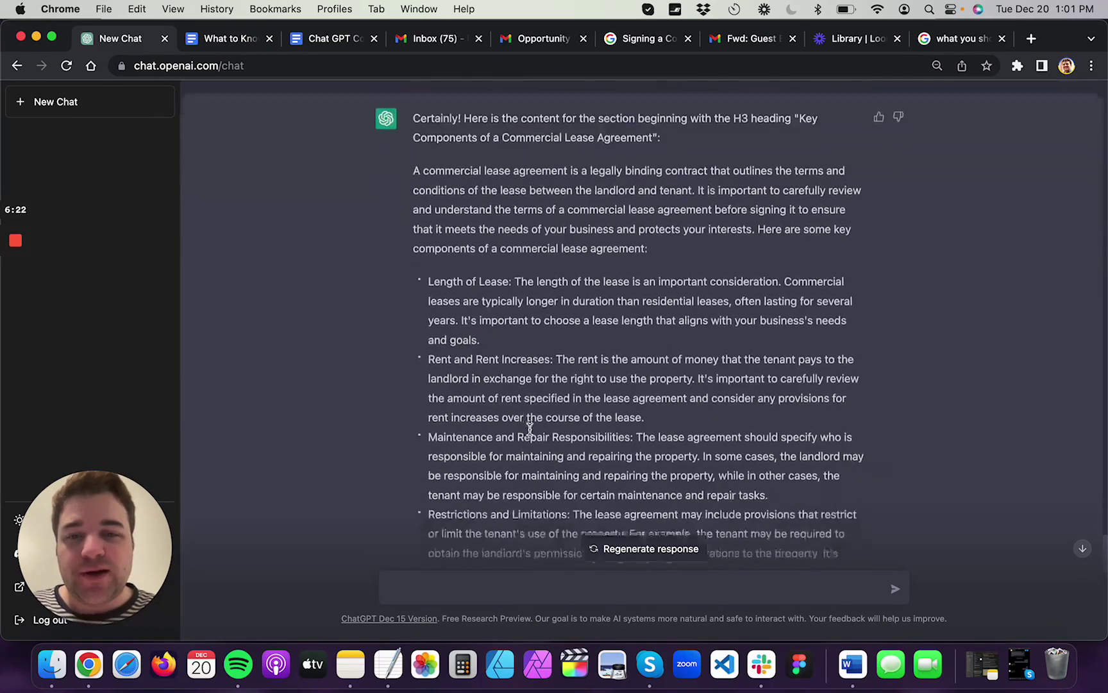
{"action": "scroll", "coordinate": [530, 430], "scroll_direction": "down", "scroll_amount": 4}
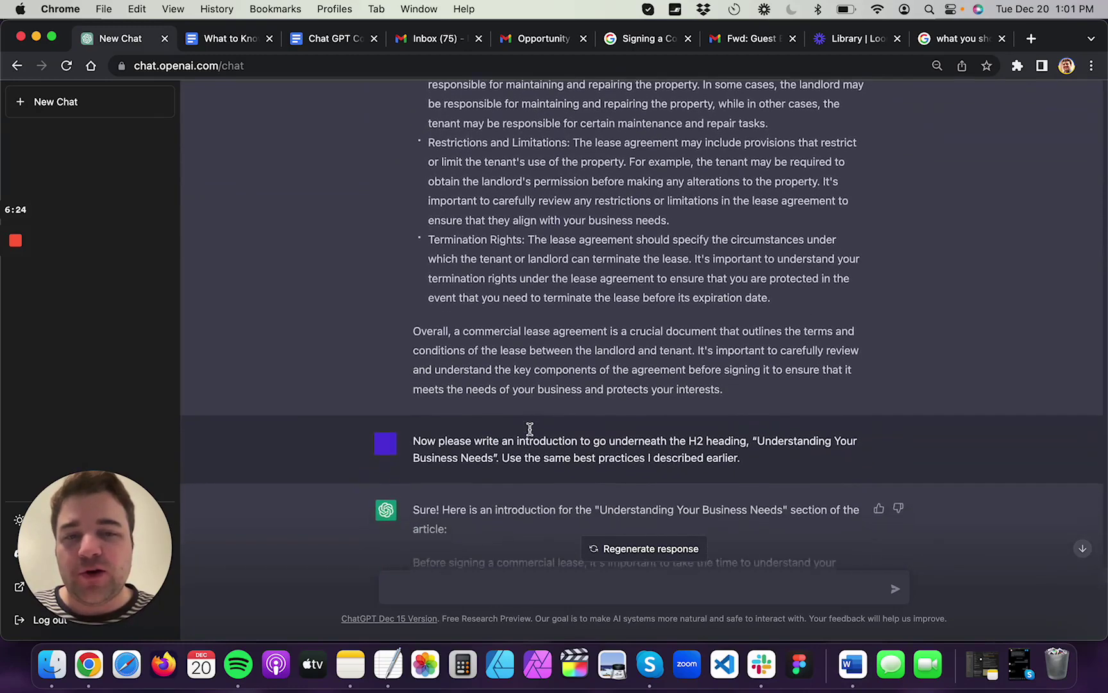
{"action": "scroll", "coordinate": [530, 428], "scroll_direction": "down", "scroll_amount": 2}
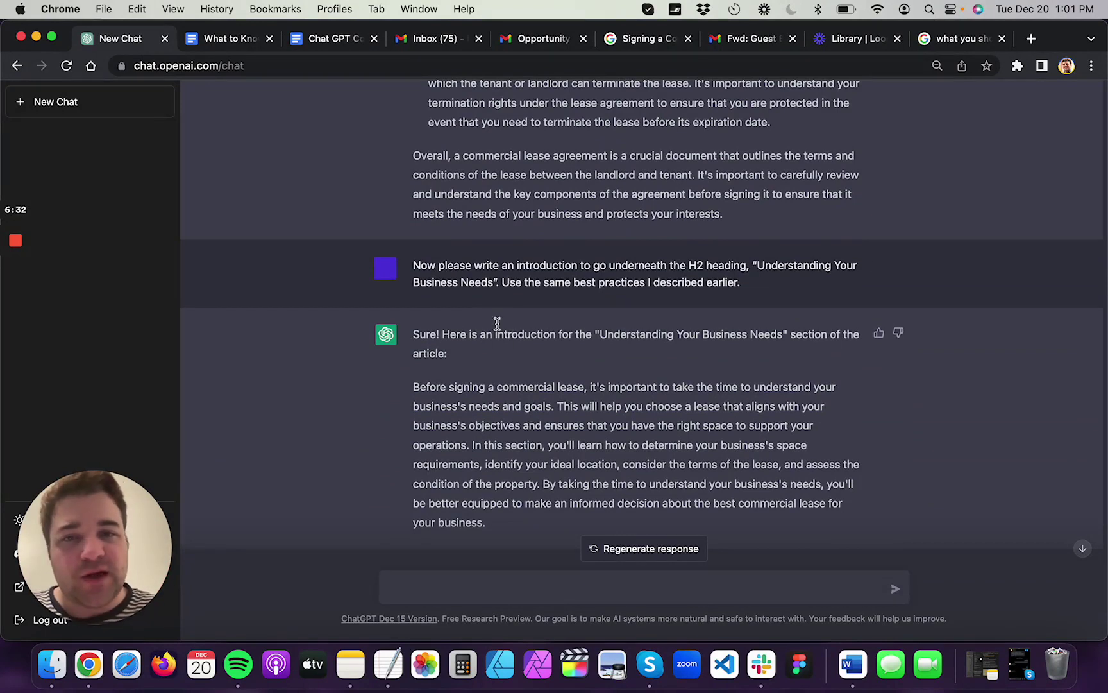
{"action": "left_click_drag", "start_coordinate": [487, 265], "coordinate": [563, 297]}
{"action": "scroll", "coordinate": [564, 297], "scroll_direction": "down", "scroll_amount": 1}
{"action": "left_click", "coordinate": [218, 39]}
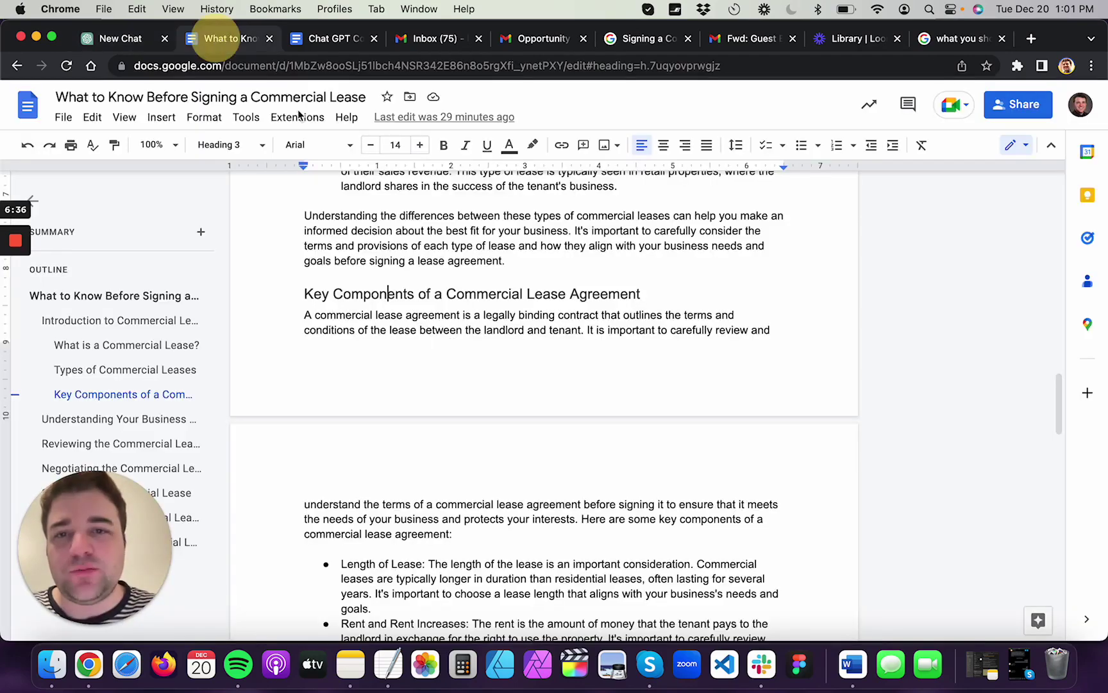
{"action": "scroll", "coordinate": [452, 344], "scroll_direction": "down", "scroll_amount": 10}
{"action": "scroll", "coordinate": [452, 344], "scroll_direction": "down", "scroll_amount": 1}
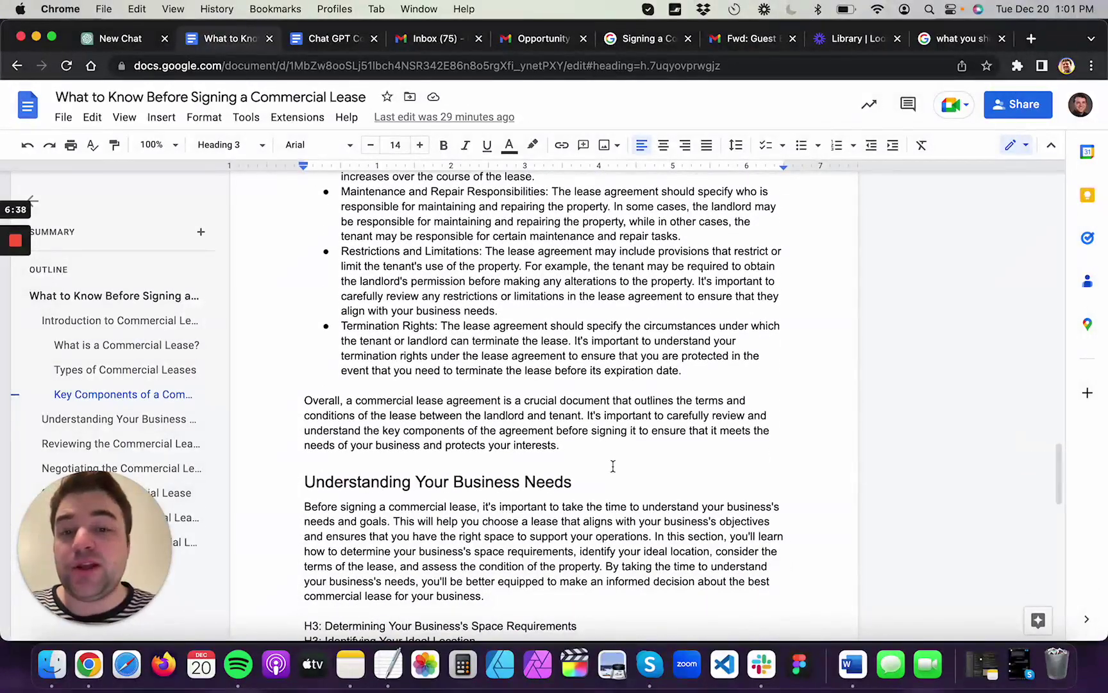
{"action": "left_click", "coordinate": [584, 448]}
{"action": "left_click", "coordinate": [540, 452]}
{"action": "scroll", "coordinate": [552, 481], "scroll_direction": "down", "scroll_amount": 3}
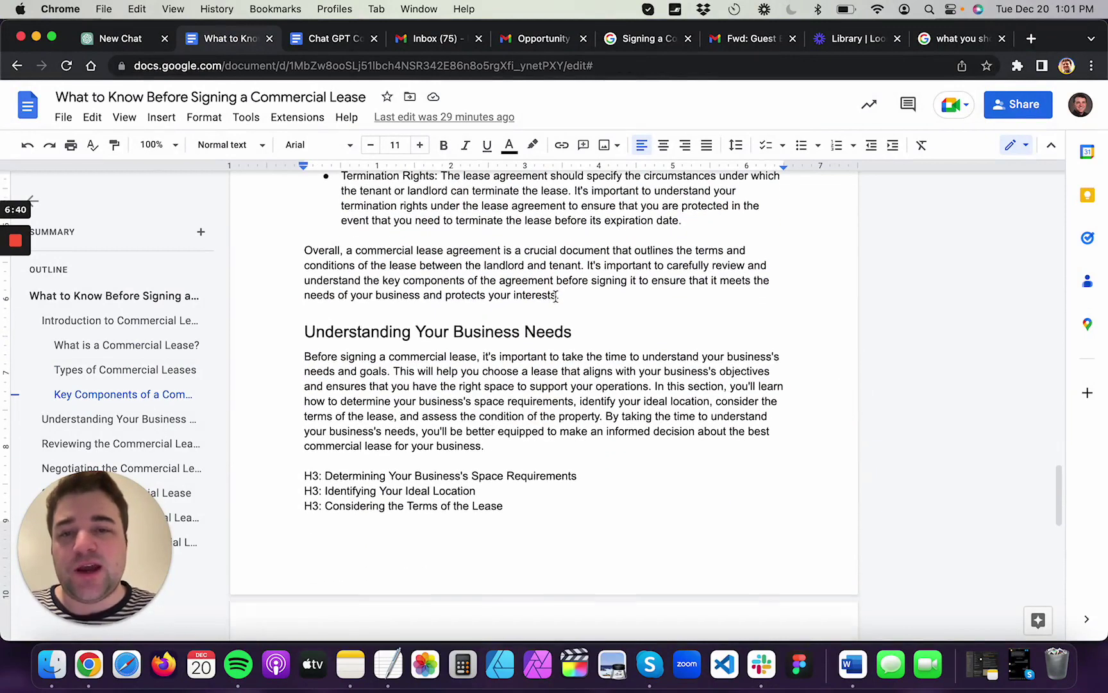
{"action": "left_click", "coordinate": [575, 331]}
{"action": "mouse_move", "coordinate": [574, 332]}
{"action": "left_mouse_down"}
{"action": "mouse_move", "coordinate": [292, 329]}
{"action": "mouse_move", "coordinate": [574, 329]}
{"action": "left_mouse_up"}
{"action": "left_click", "coordinate": [575, 329]}
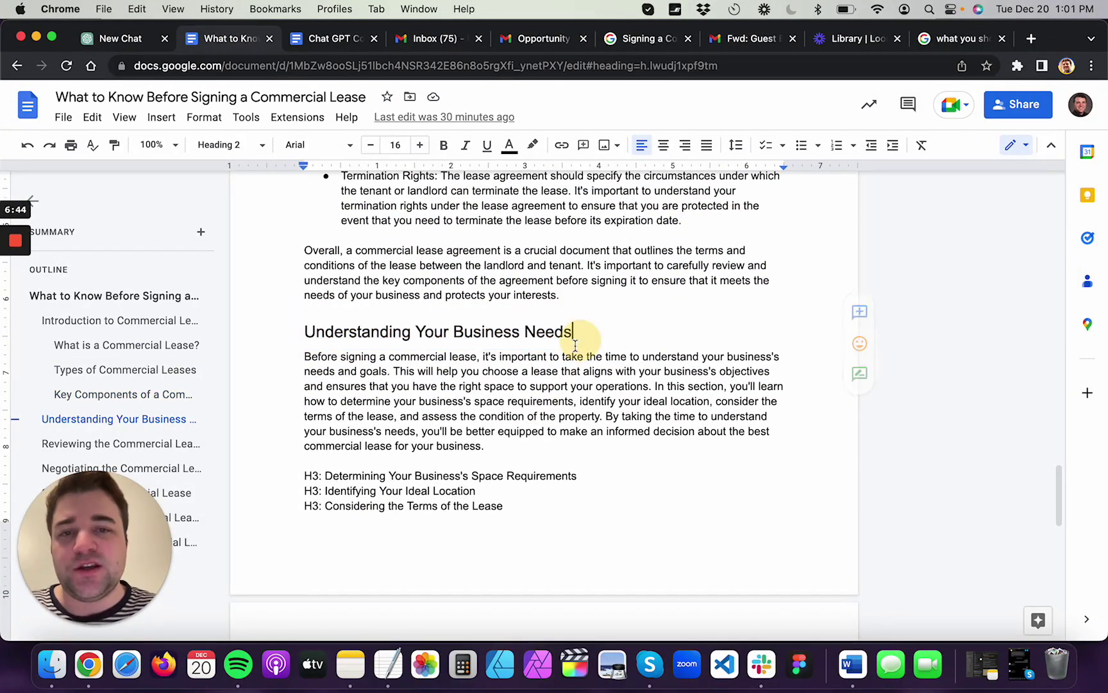
{"action": "left_click_drag", "start_coordinate": [513, 447], "coordinate": [272, 351]}
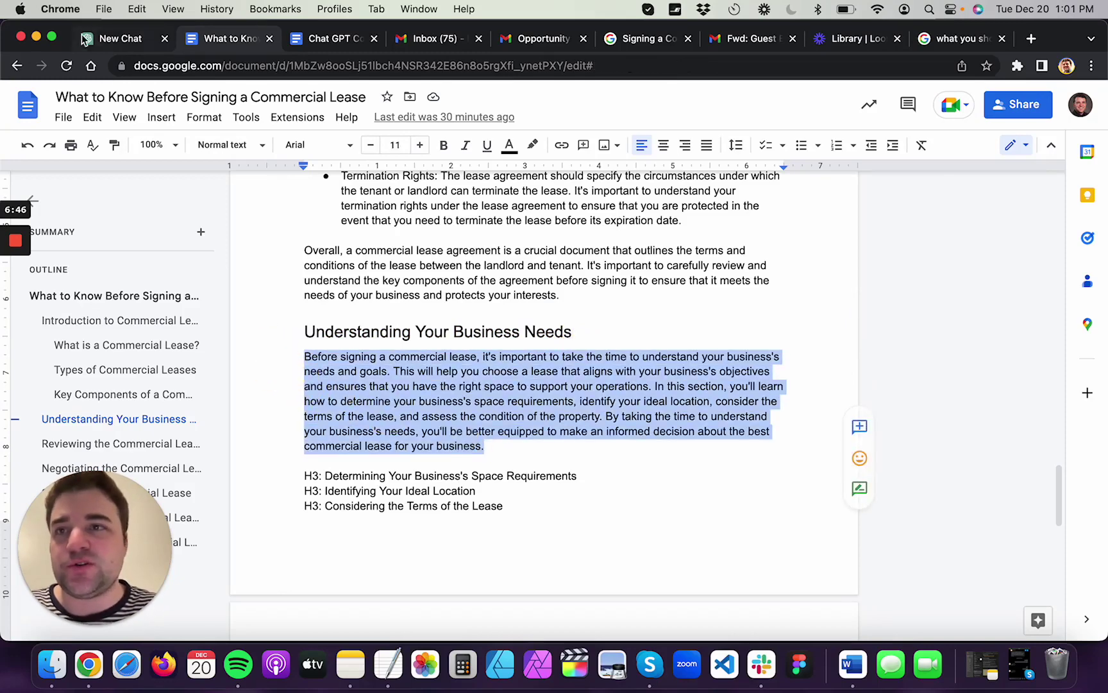
{"action": "left_click", "coordinate": [121, 39]}
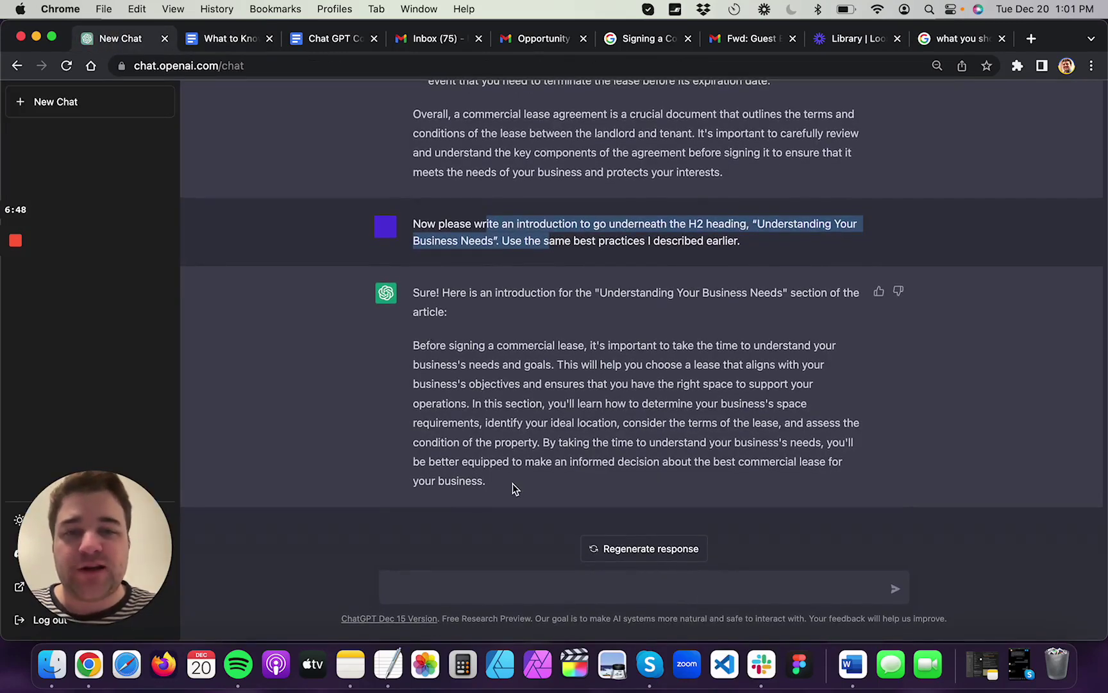
{"action": "left_click_drag", "start_coordinate": [512, 483], "coordinate": [416, 353]}
{"action": "left_click", "coordinate": [455, 406]}
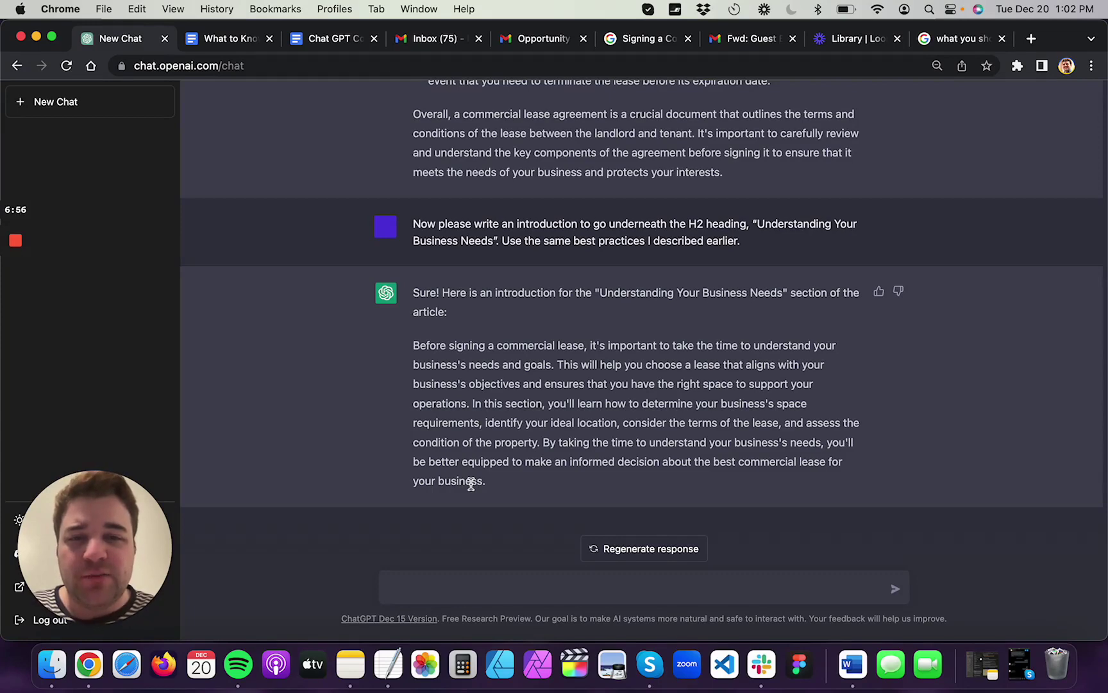
{"action": "left_click", "coordinate": [232, 38]}
{"action": "left_click", "coordinate": [462, 424]}
{"action": "scroll", "coordinate": [462, 424], "scroll_direction": "down", "scroll_amount": 1}
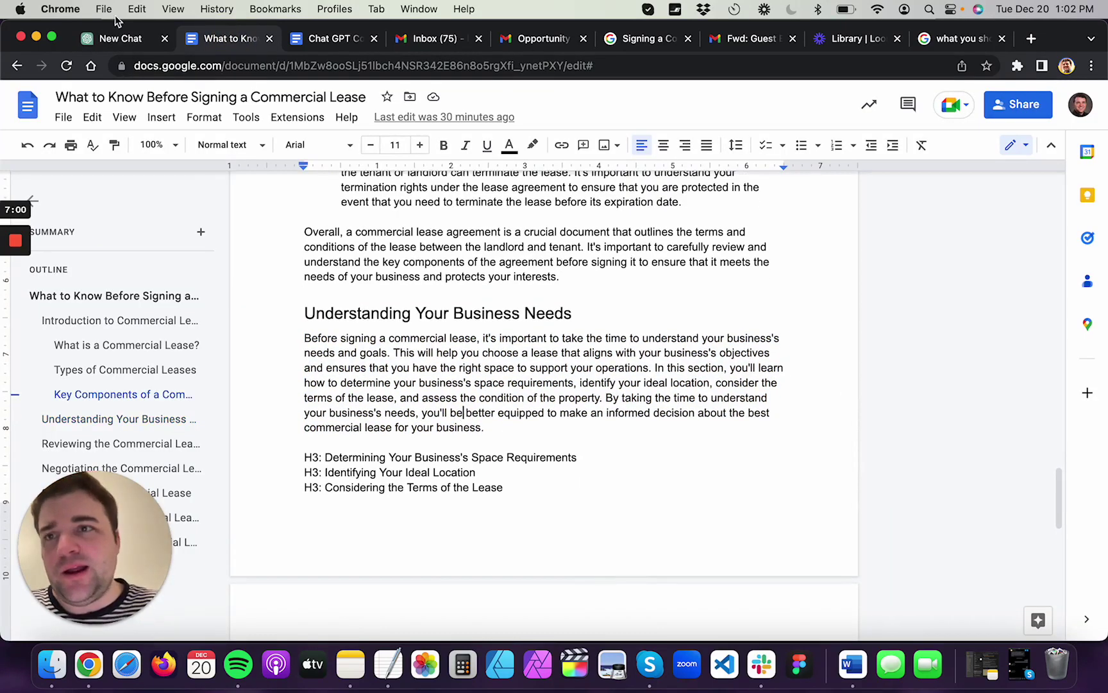
{"action": "left_click", "coordinate": [121, 39]}
{"action": "scroll", "coordinate": [498, 401], "scroll_direction": "up", "scroll_amount": 20}
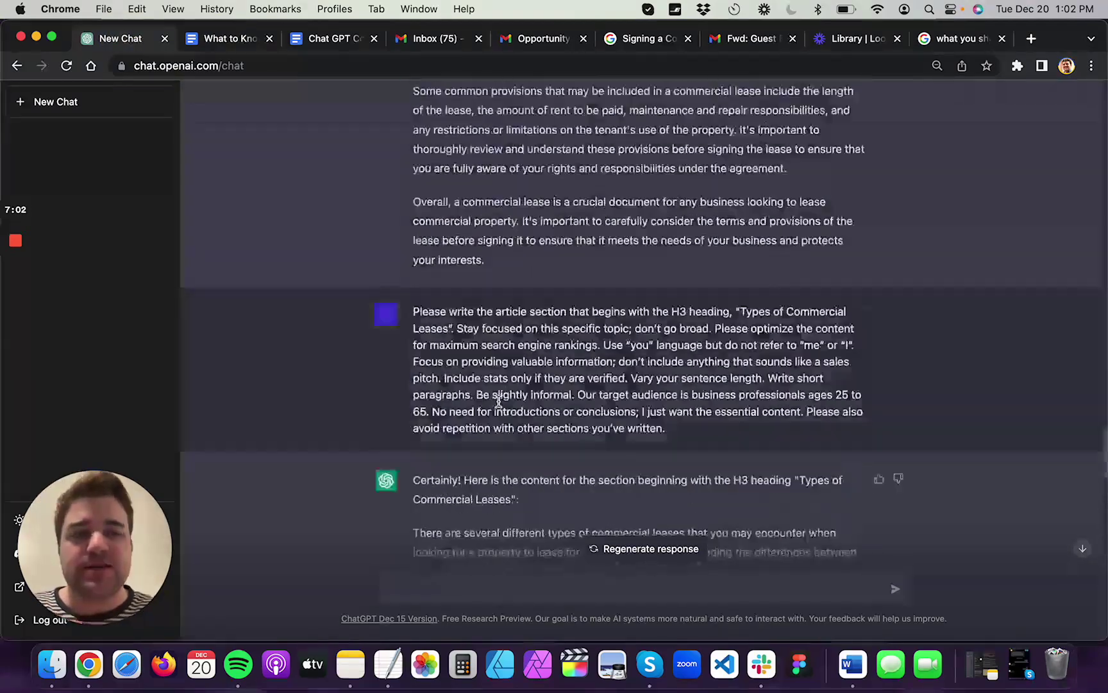
{"action": "scroll", "coordinate": [500, 405], "scroll_direction": "up", "scroll_amount": 6}
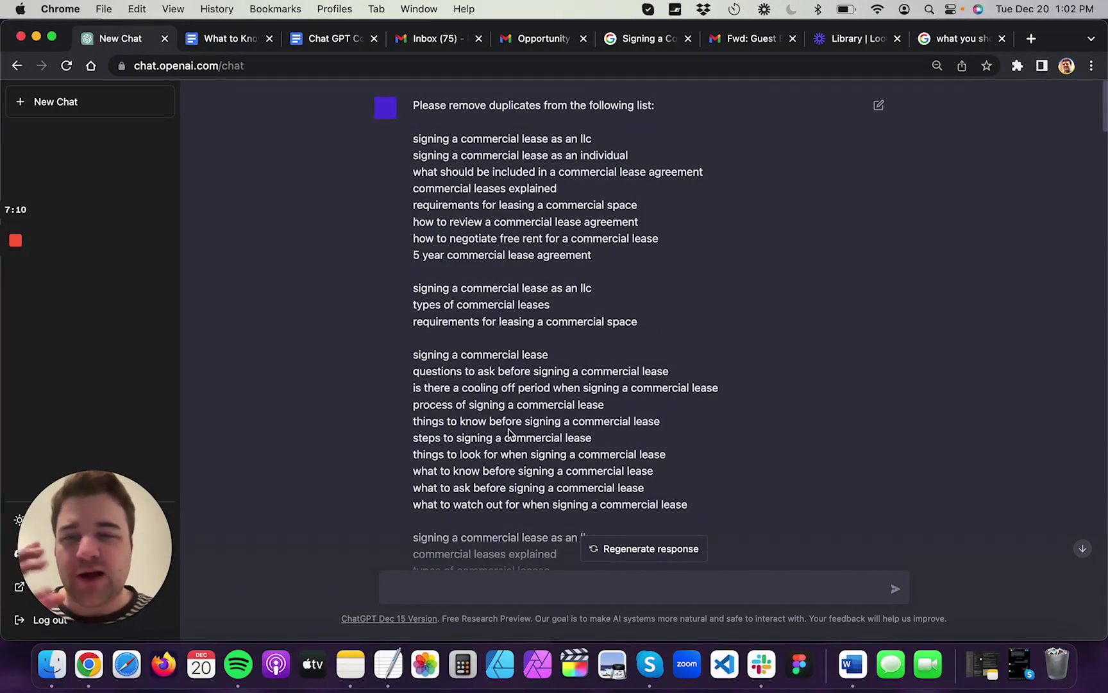
{"action": "left_click", "coordinate": [226, 39]}
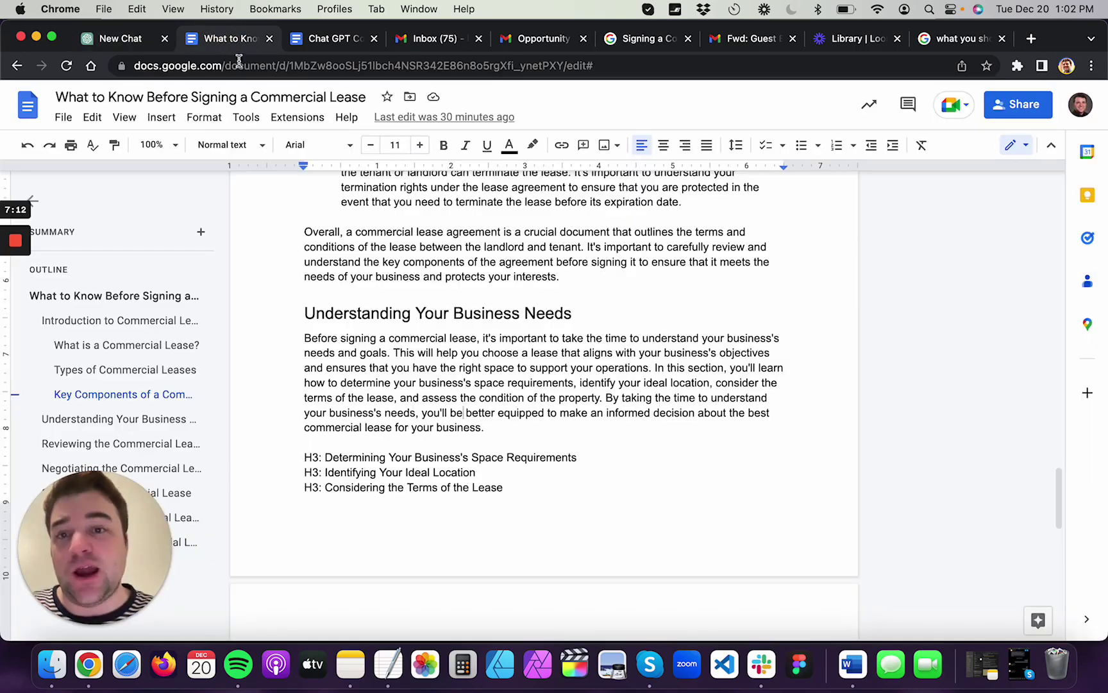
{"action": "scroll", "coordinate": [441, 441], "scroll_direction": "down", "scroll_amount": 5}
{"action": "left_click", "coordinate": [616, 288]}
{"action": "left_click", "coordinate": [621, 534]}
{"action": "scroll", "coordinate": [623, 536], "scroll_direction": "down", "scroll_amount": 5}
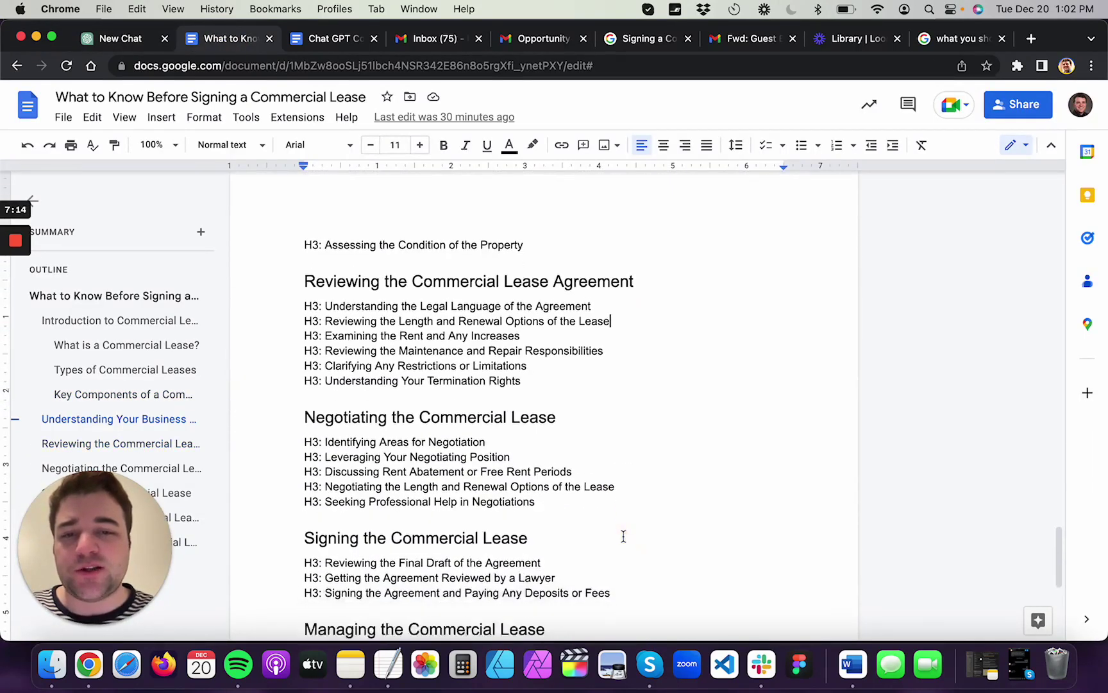
{"action": "left_click", "coordinate": [677, 460]}
{"action": "scroll", "coordinate": [676, 460], "scroll_direction": "down", "scroll_amount": 3}
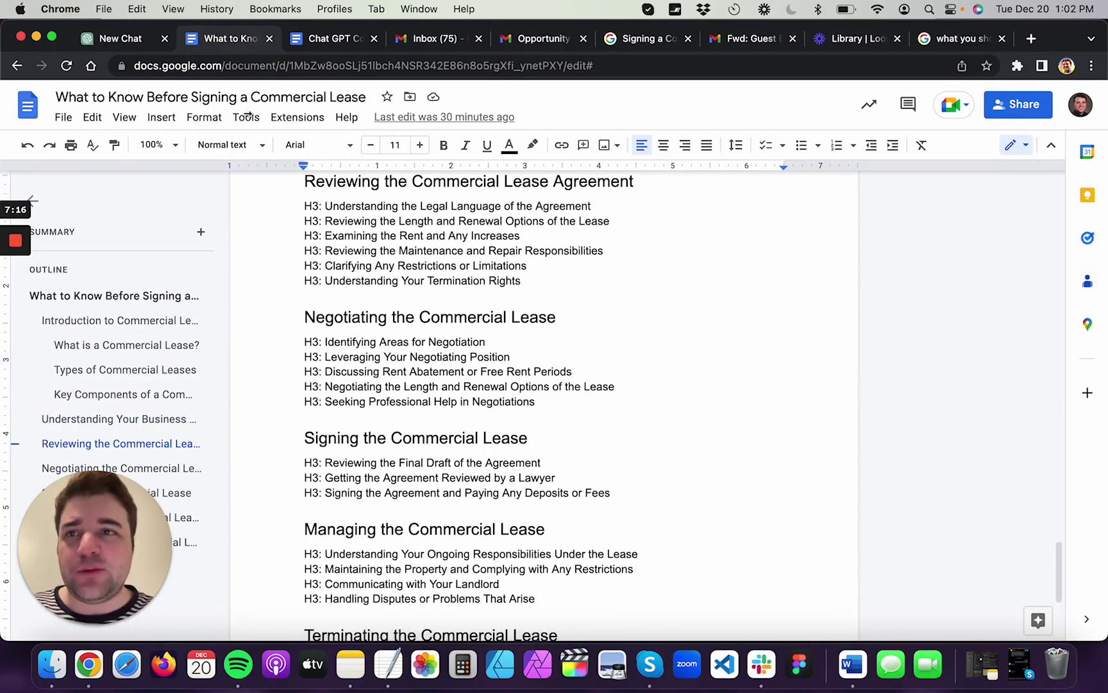
{"action": "left_click", "coordinate": [115, 46]}
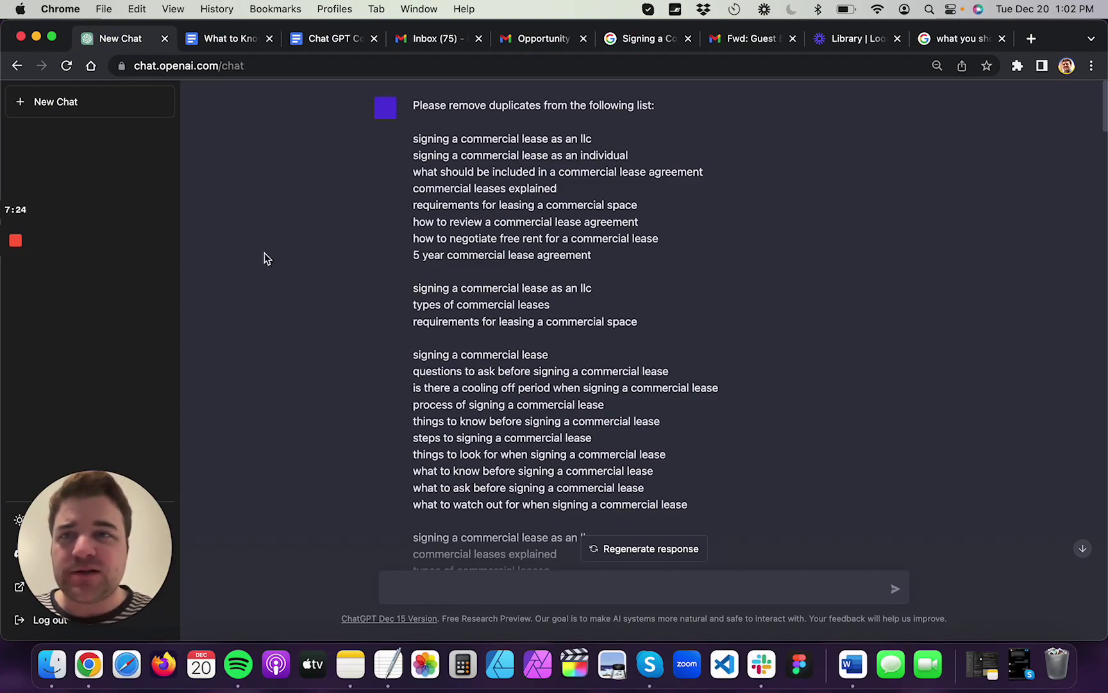
{"action": "scroll", "coordinate": [264, 257], "scroll_direction": "down", "scroll_amount": 20}
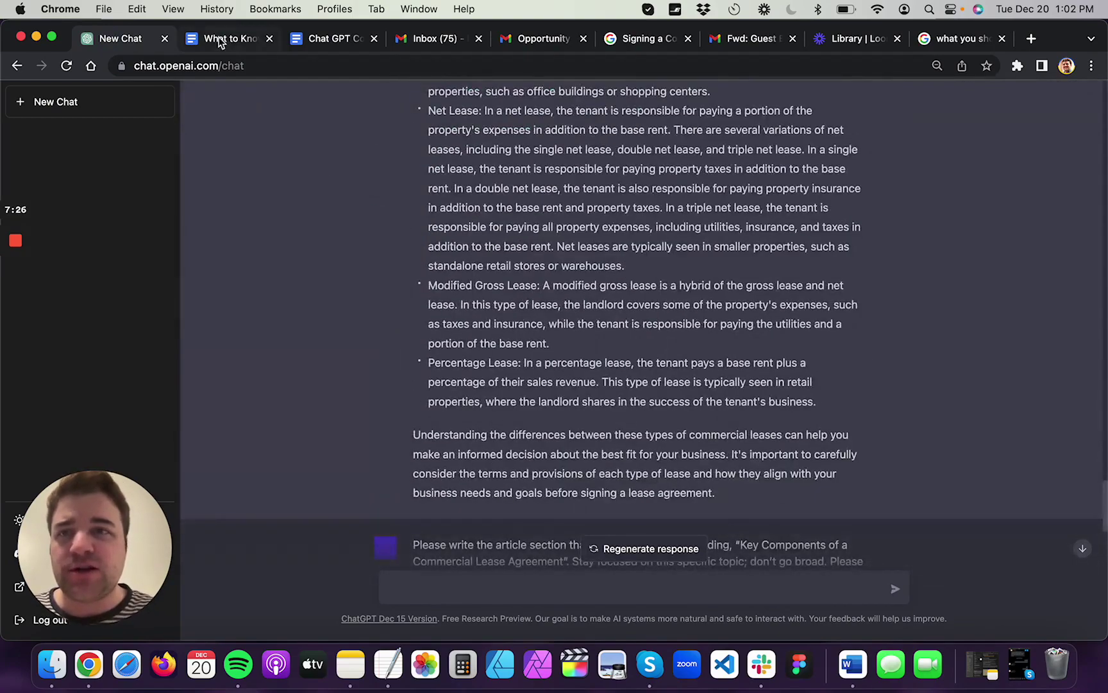
{"action": "left_click", "coordinate": [221, 40]}
{"action": "scroll", "coordinate": [549, 479], "scroll_direction": "down", "scroll_amount": 3}
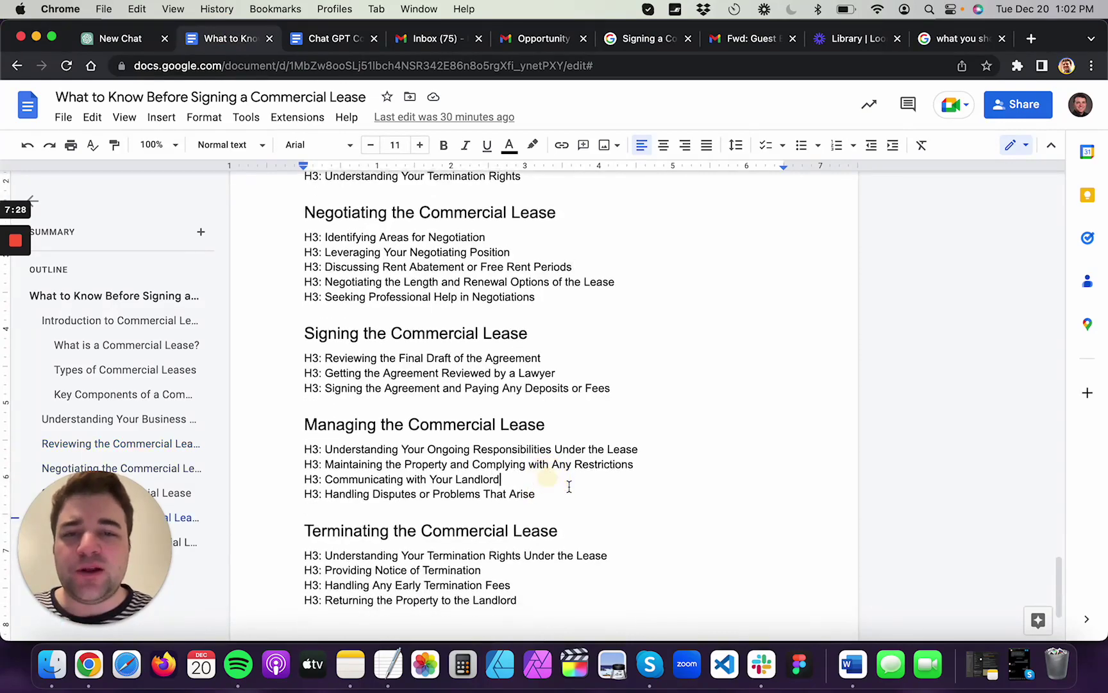
{"action": "left_click_drag", "start_coordinate": [526, 480], "coordinate": [327, 476]}
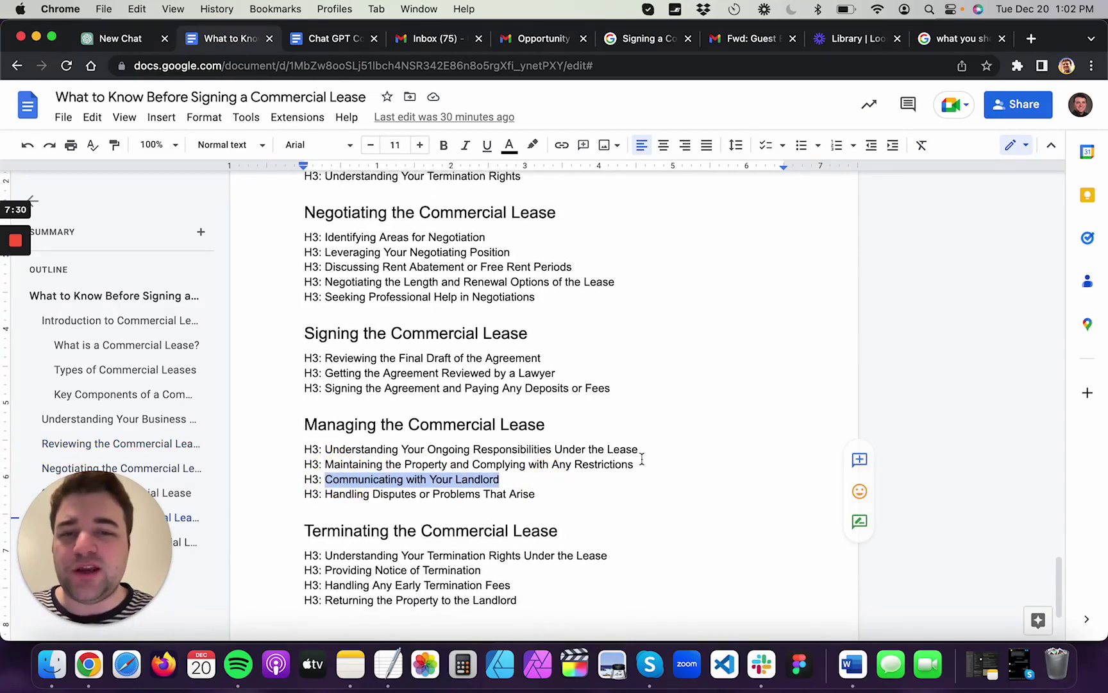
{"action": "left_click_drag", "start_coordinate": [635, 464], "coordinate": [324, 462]}
{"action": "left_click", "coordinate": [564, 376]}
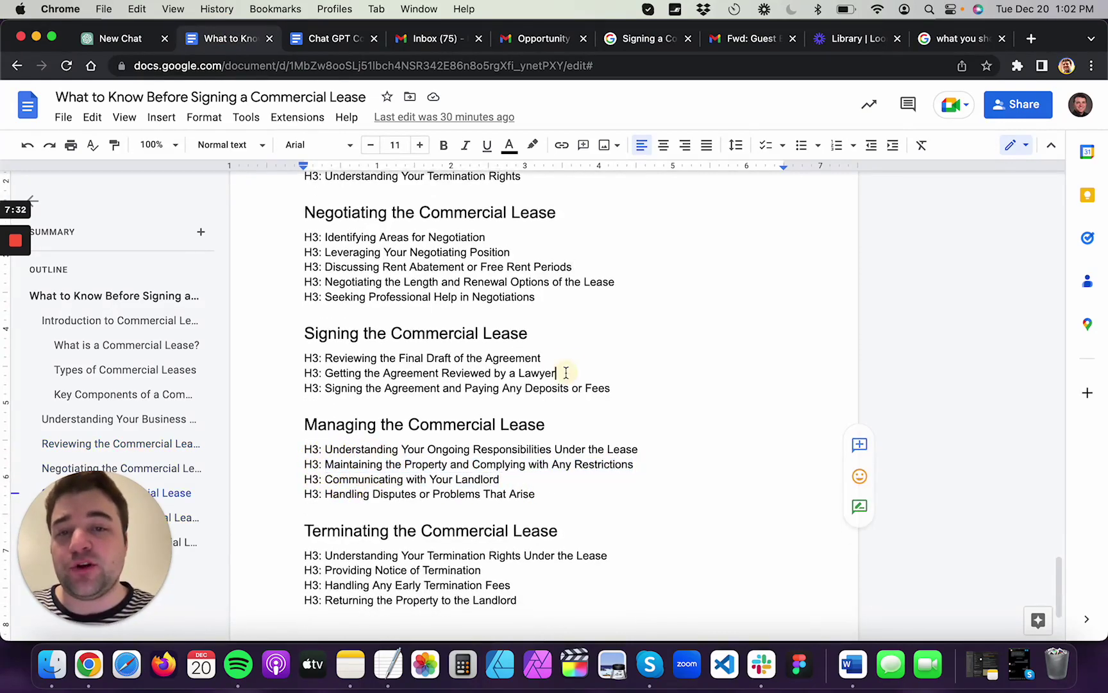
{"action": "left_click_drag", "start_coordinate": [614, 388], "coordinate": [321, 388]}
{"action": "left_click", "coordinate": [379, 404]}
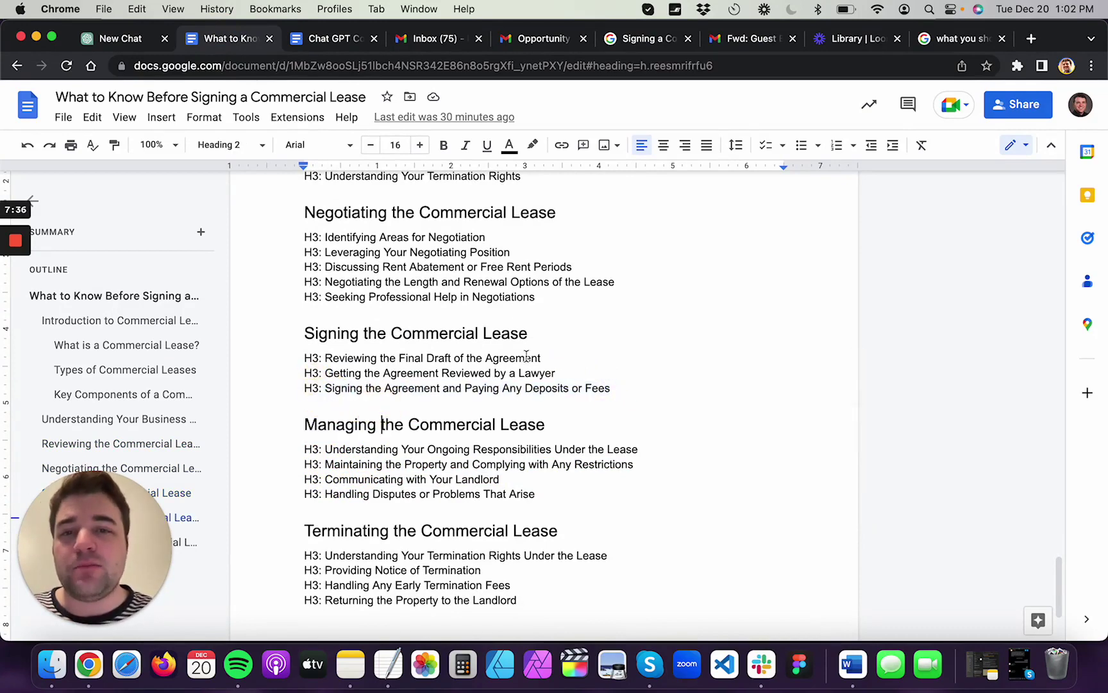
{"action": "scroll", "coordinate": [528, 354], "scroll_direction": "up", "scroll_amount": 5}
{"action": "scroll", "coordinate": [527, 355], "scroll_direction": "down", "scroll_amount": 6}
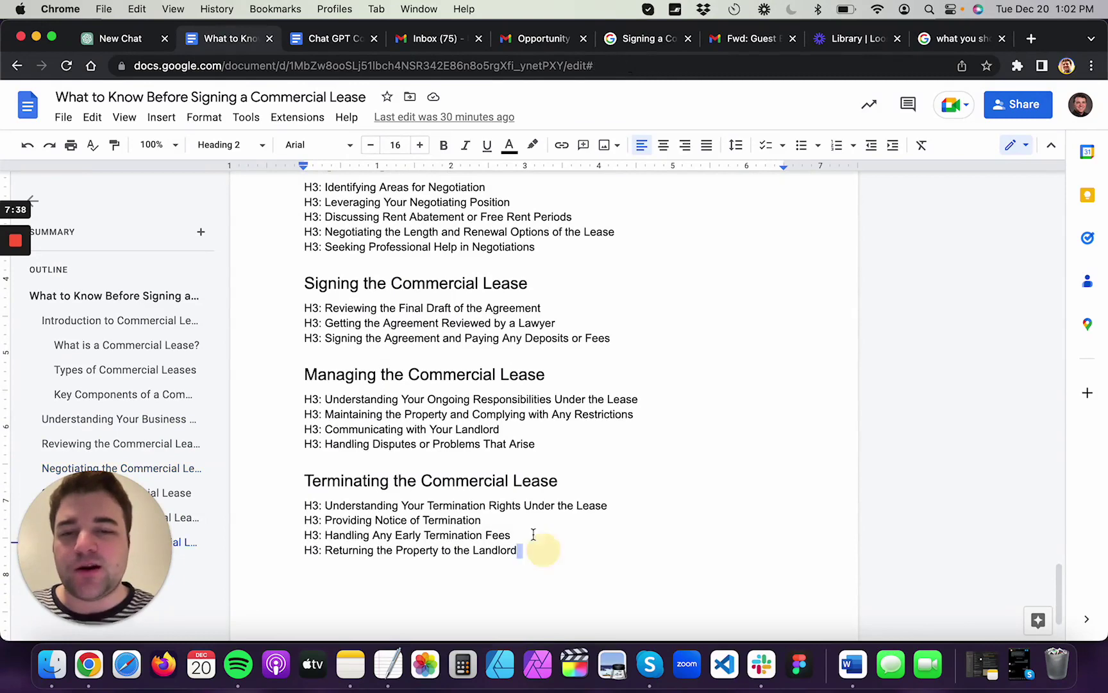
{"action": "left_click_drag", "start_coordinate": [545, 550], "coordinate": [398, 308]}
{"action": "left_click", "coordinate": [547, 308]}
{"action": "left_click_drag", "start_coordinate": [547, 307], "coordinate": [621, 339]}
{"action": "left_click", "coordinate": [403, 357]}
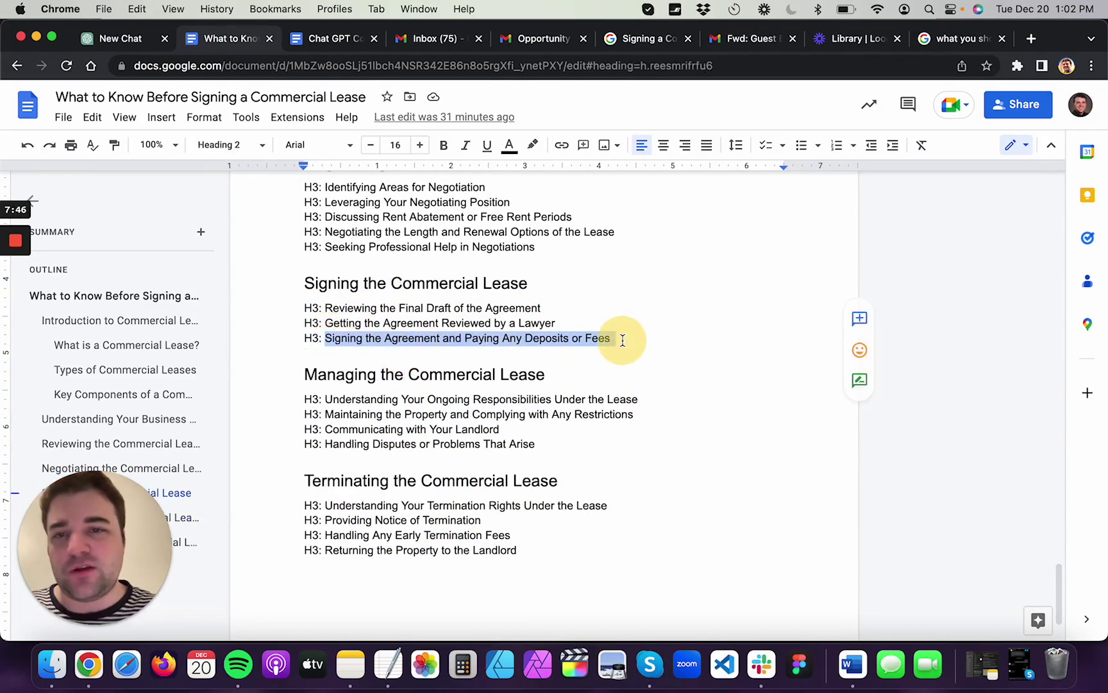
{"action": "scroll", "coordinate": [621, 339], "scroll_direction": "up", "scroll_amount": 3}
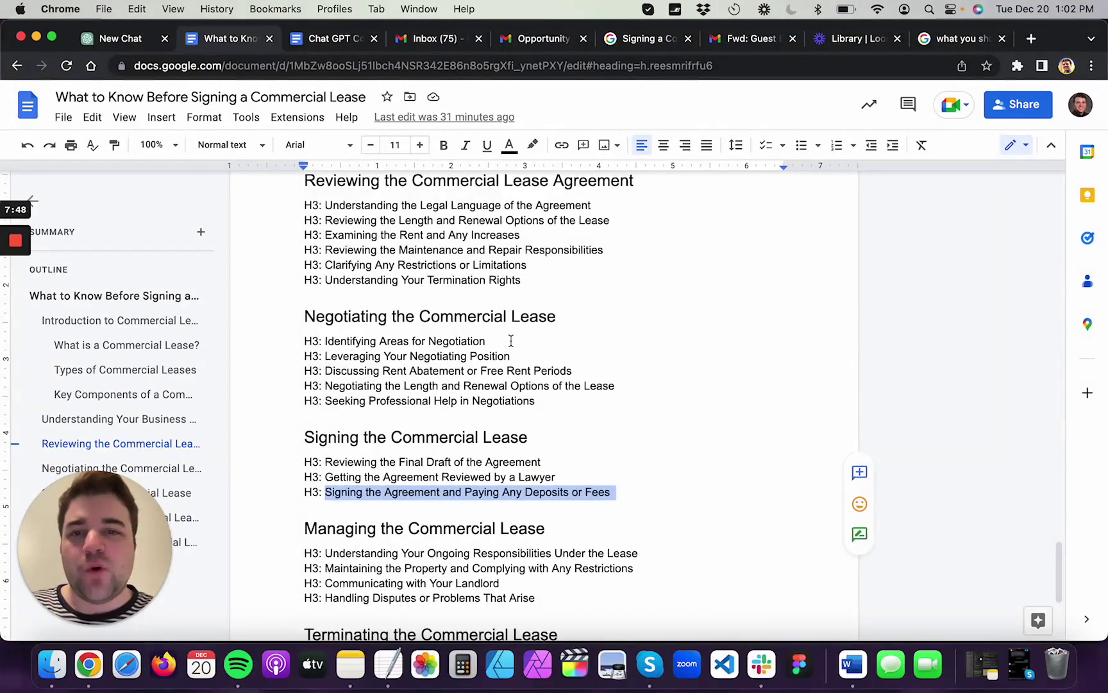
{"action": "scroll", "coordinate": [577, 255], "scroll_direction": "up", "scroll_amount": 2}
{"action": "left_click_drag", "start_coordinate": [591, 268], "coordinate": [325, 269]}
{"action": "left_click", "coordinate": [514, 464]}
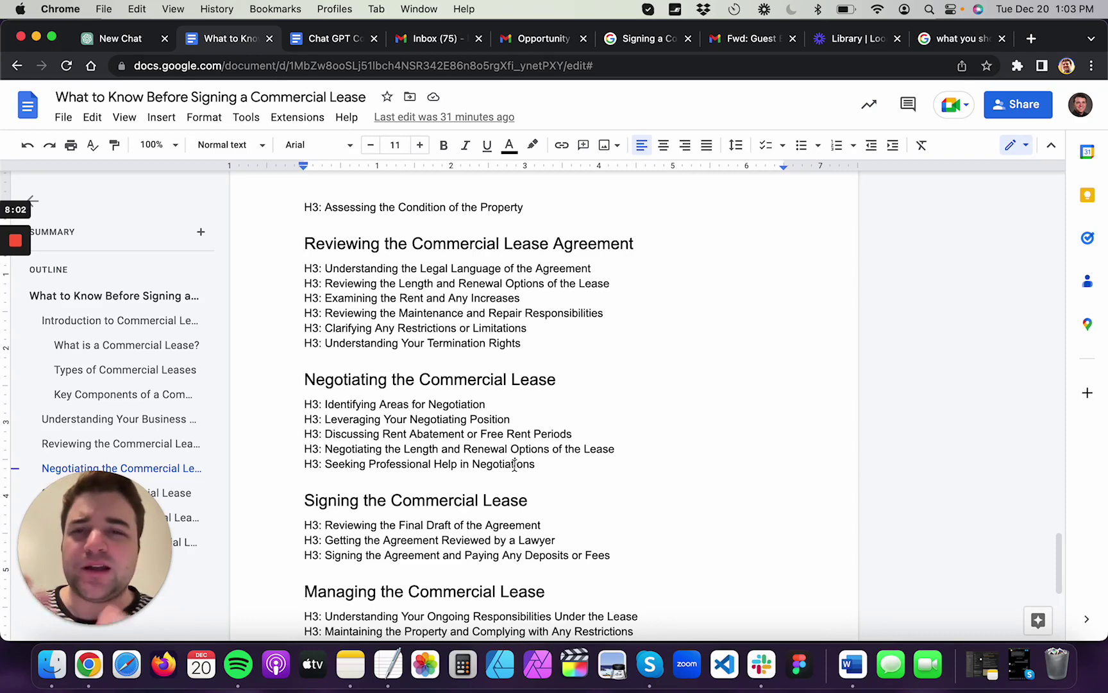
{"action": "left_click", "coordinate": [129, 40]}
{"action": "scroll", "coordinate": [399, 363], "scroll_direction": "down", "scroll_amount": 2}
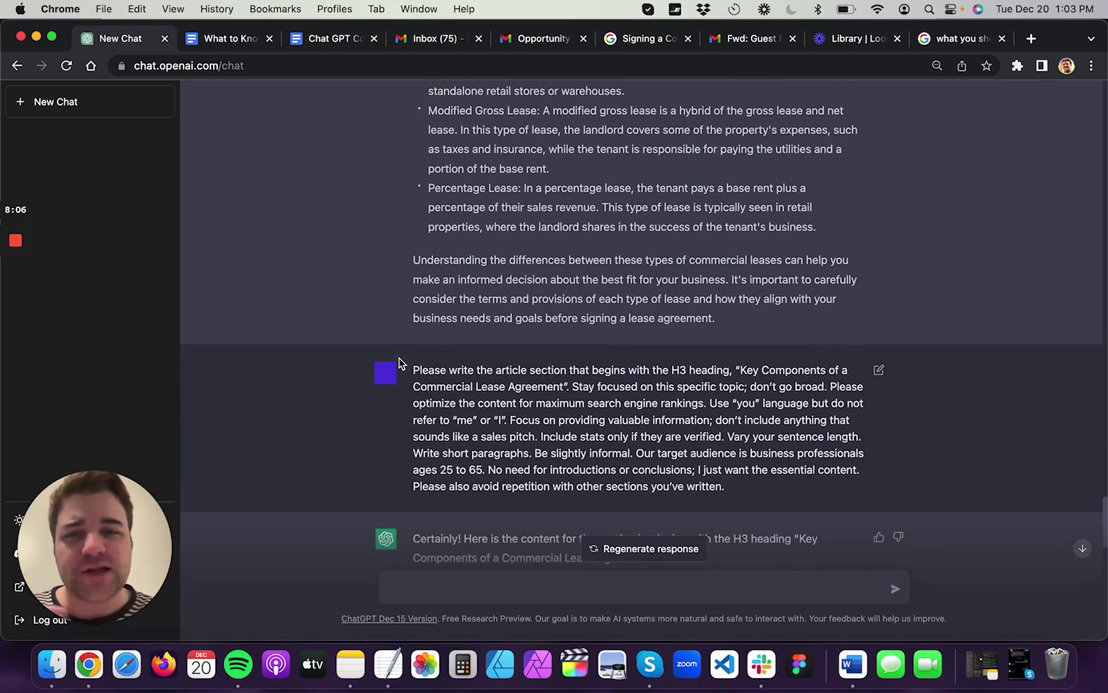
{"action": "scroll", "coordinate": [399, 359], "scroll_direction": "up", "scroll_amount": 20}
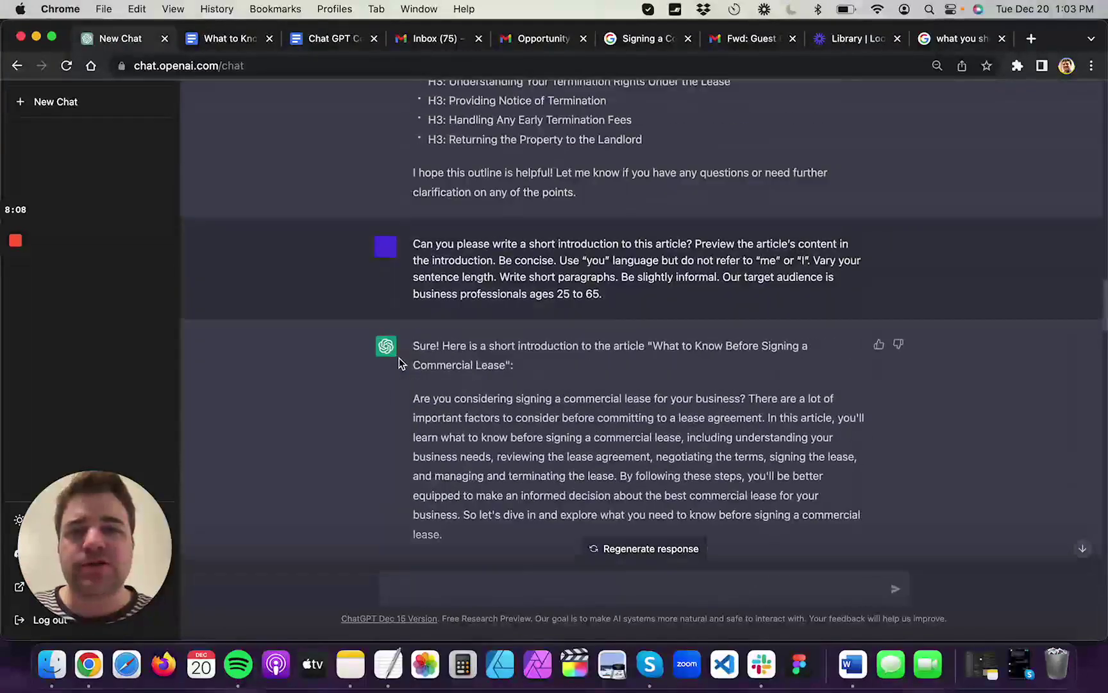
{"action": "scroll", "coordinate": [399, 359], "scroll_direction": "down", "scroll_amount": 3}
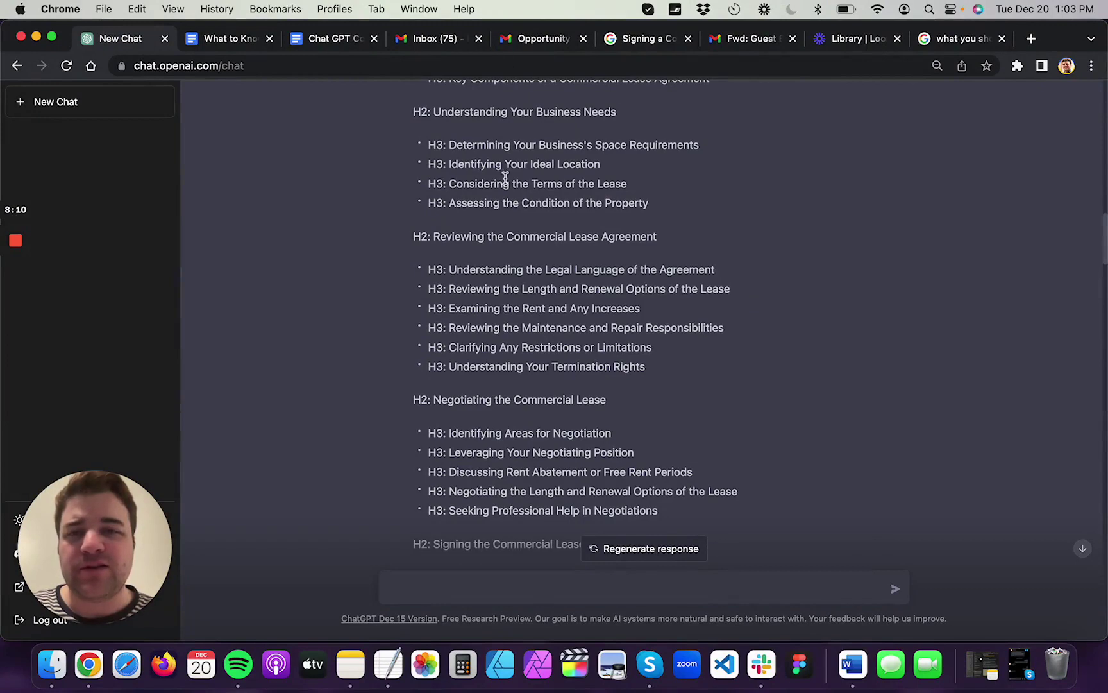
{"action": "left_click", "coordinate": [218, 39]}
Bold the 'Maintenance and Repair Responsibilities:' and 'Rent and Rent Increases:' bullet labels
{"action": "scroll", "coordinate": [446, 402], "scroll_direction": "down", "scroll_amount": 5}
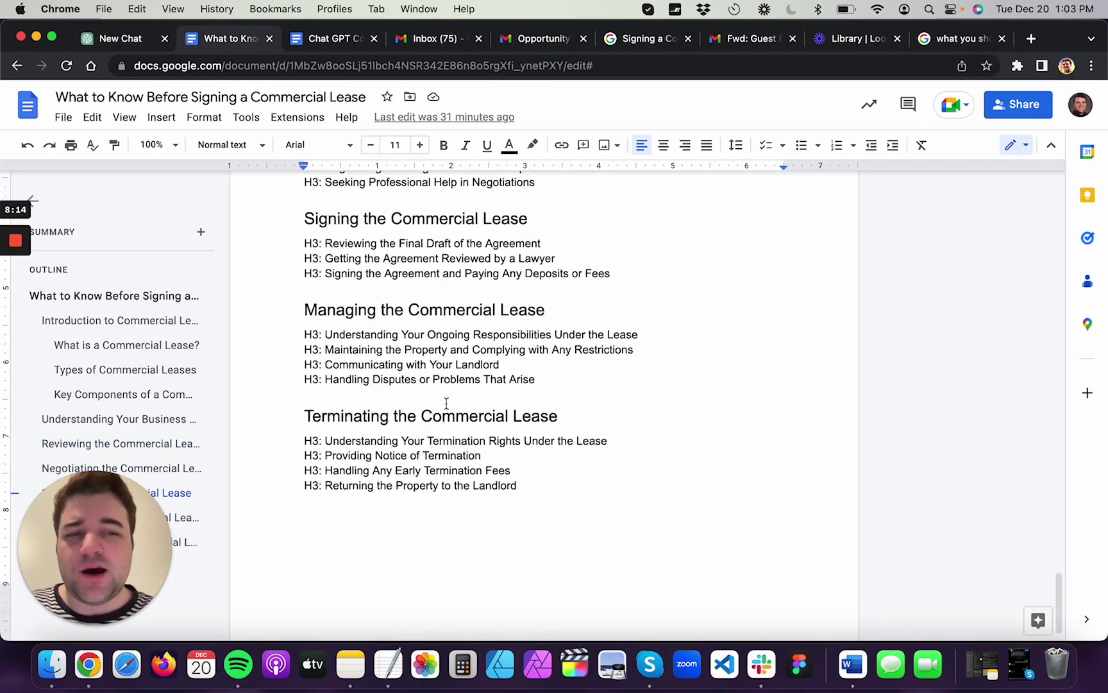
{"action": "scroll", "coordinate": [446, 402], "scroll_direction": "down", "scroll_amount": 1}
{"action": "left_click", "coordinate": [502, 431]}
{"action": "left_click", "coordinate": [554, 471]}
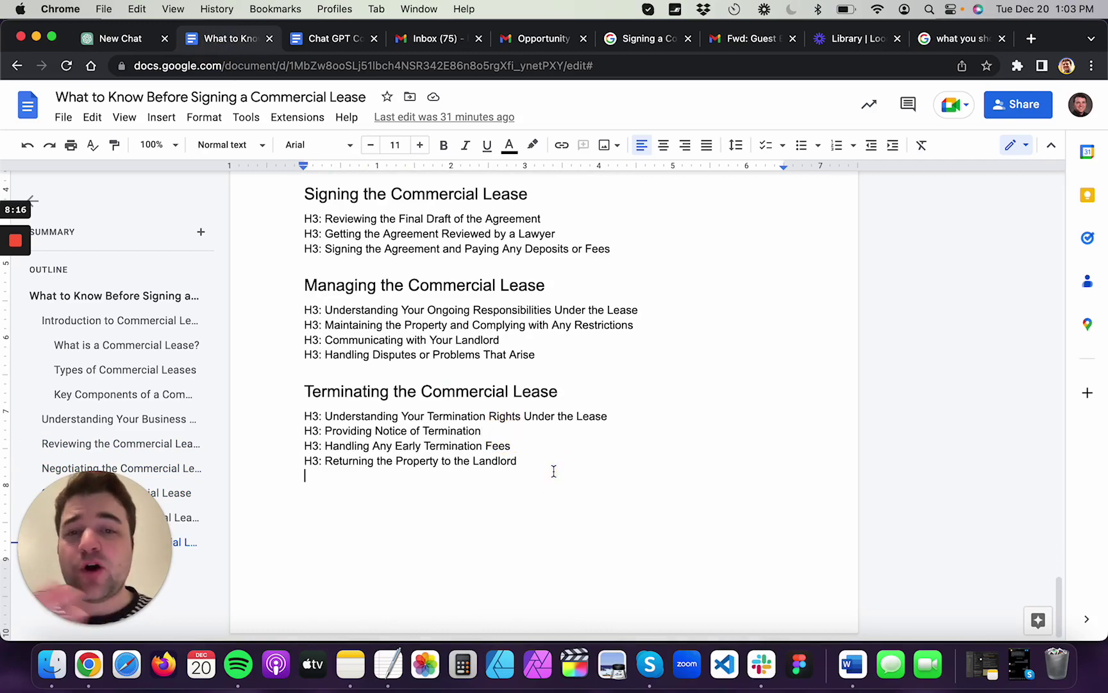
{"action": "scroll", "coordinate": [555, 471], "scroll_direction": "up", "scroll_amount": 15}
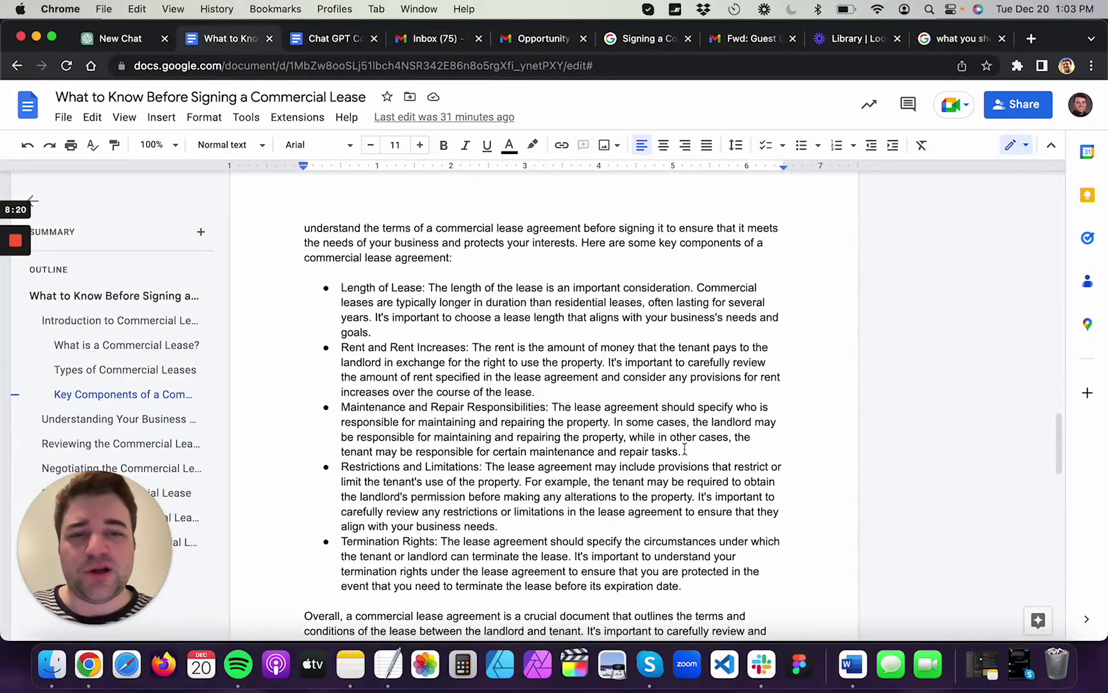
{"action": "left_click_drag", "start_coordinate": [682, 451], "coordinate": [321, 401]}
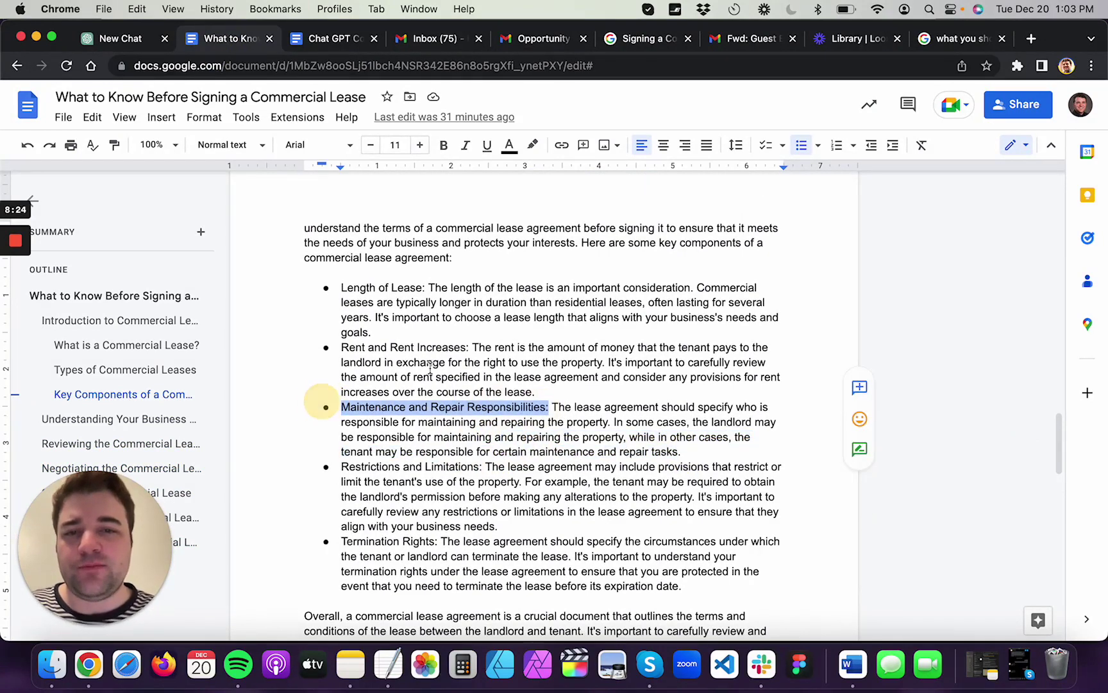
{"action": "key", "text": "super+b"}
{"action": "left_click_drag", "start_coordinate": [474, 348], "coordinate": [321, 347]}
{"action": "key", "text": "super+b"}
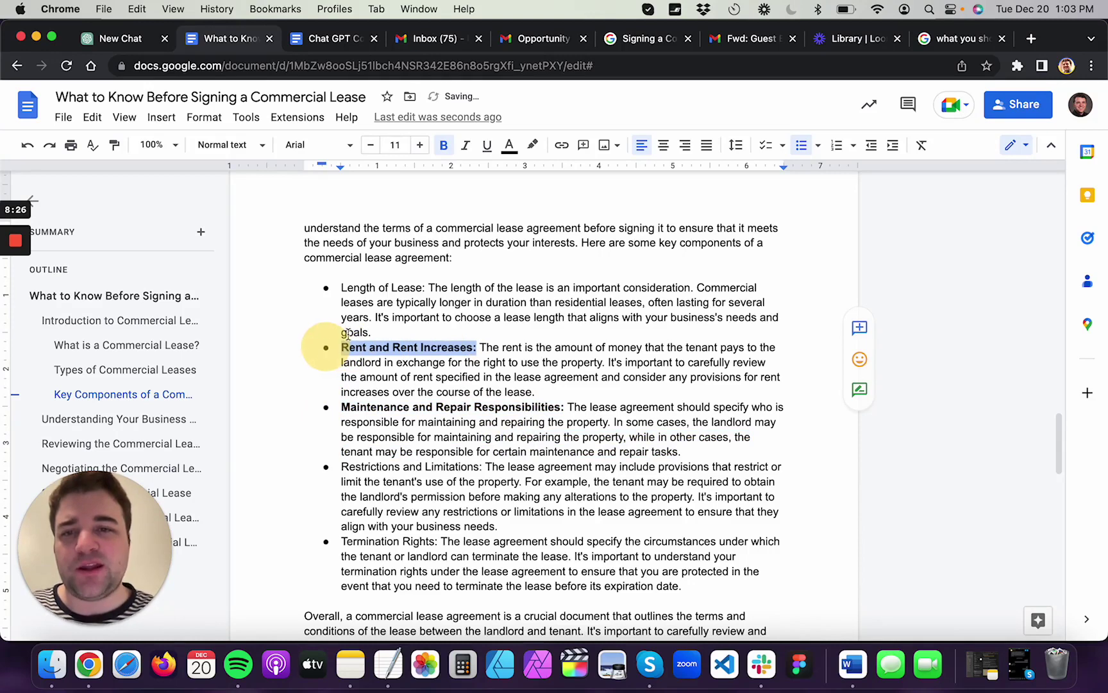
Bold the 'Length of Lease:', 'Restrictions and Limitations:' and 'Termination Rights:' bullet labels
{"action": "left_click_drag", "start_coordinate": [425, 288], "coordinate": [320, 286]}
{"action": "key", "text": "super+b"}
{"action": "left_click", "coordinate": [384, 302]}
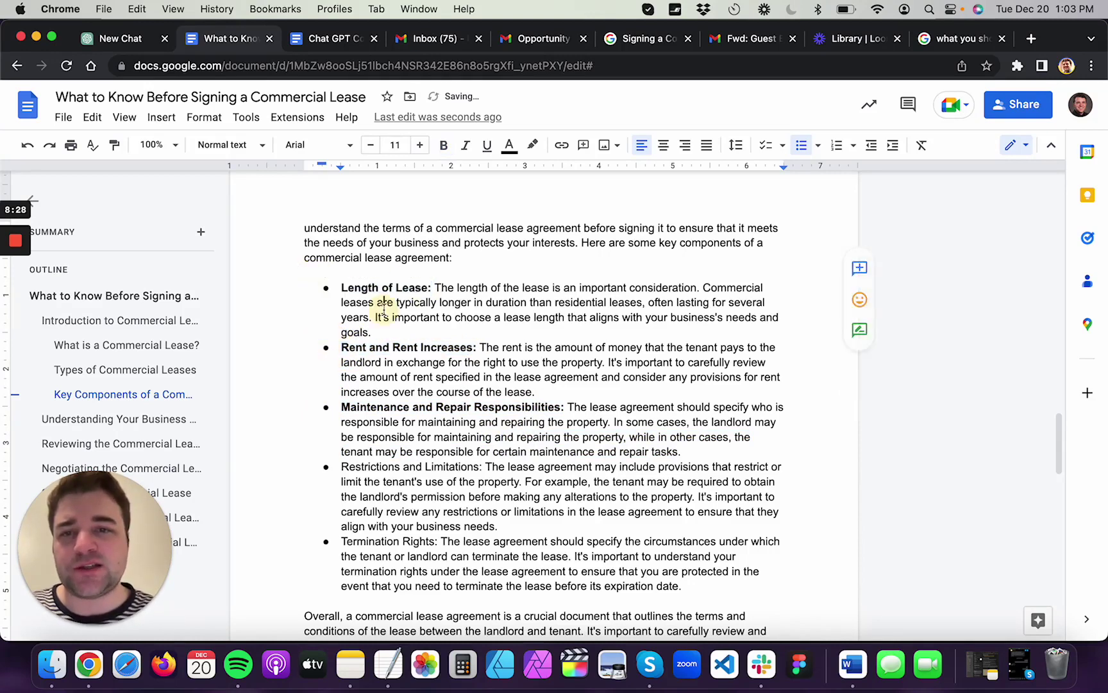
{"action": "left_click_drag", "start_coordinate": [482, 467], "coordinate": [321, 466]}
{"action": "key", "text": "super+b"}
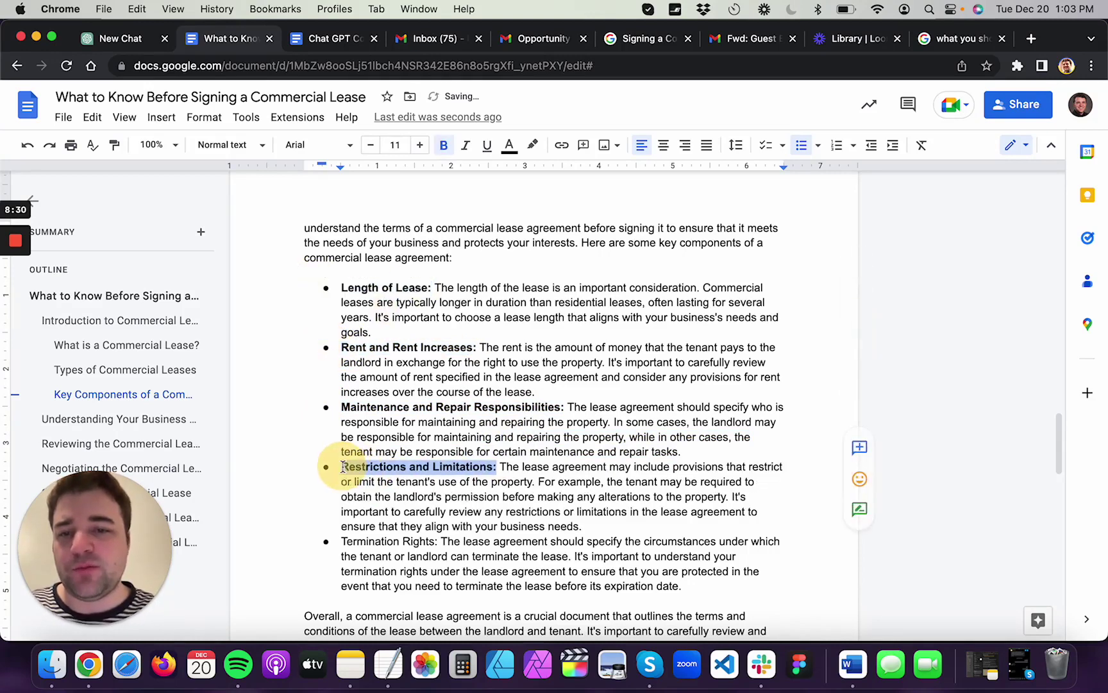
{"action": "left_click_drag", "start_coordinate": [438, 542], "coordinate": [324, 542]}
{"action": "key", "text": "super+b"}
{"action": "left_click", "coordinate": [471, 541]}
{"action": "scroll", "coordinate": [489, 528], "scroll_direction": "down", "scroll_amount": 3}
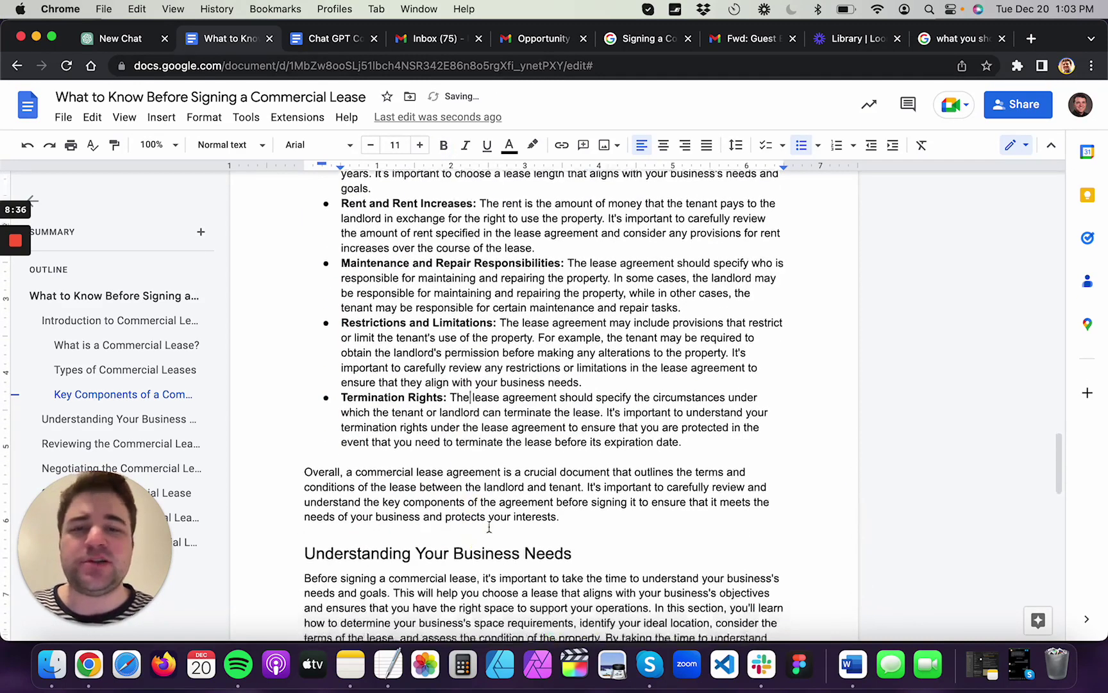
{"action": "left_click", "coordinate": [563, 496]}
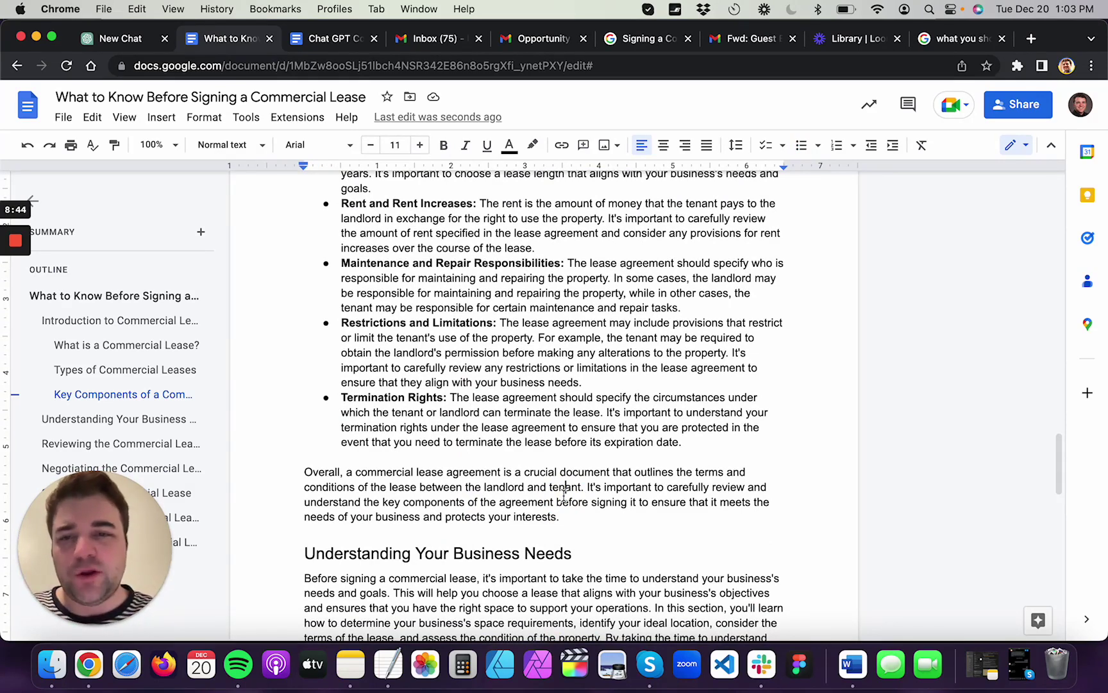
{"action": "scroll", "coordinate": [663, 490], "scroll_direction": "down", "scroll_amount": 5}
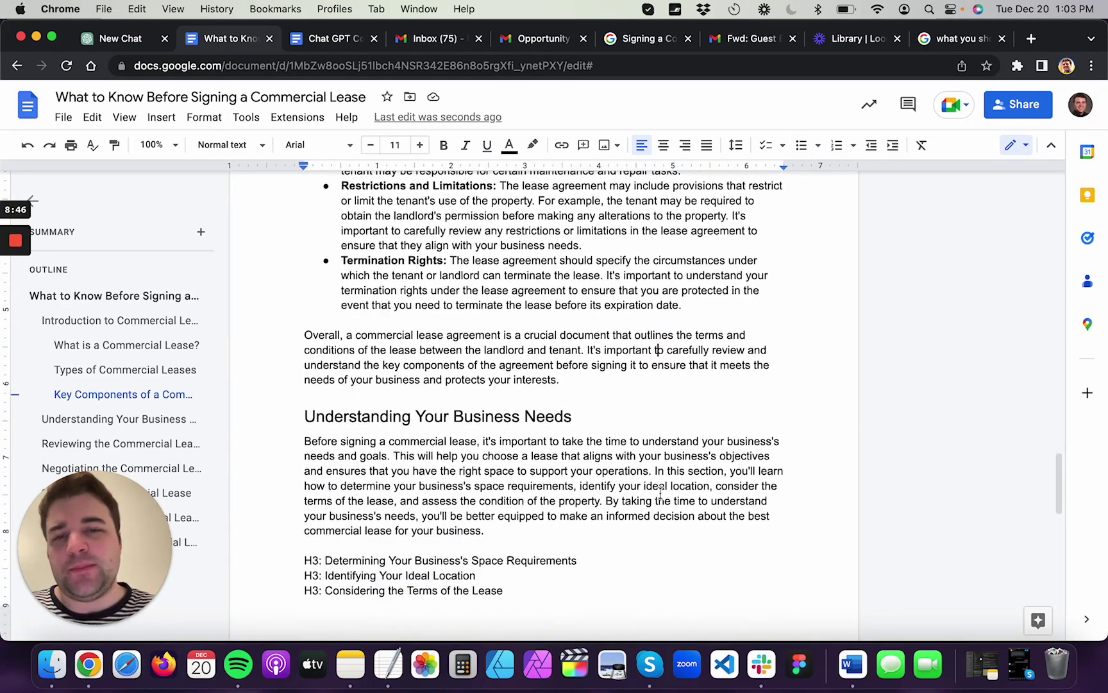
{"action": "left_click", "coordinate": [695, 576]}
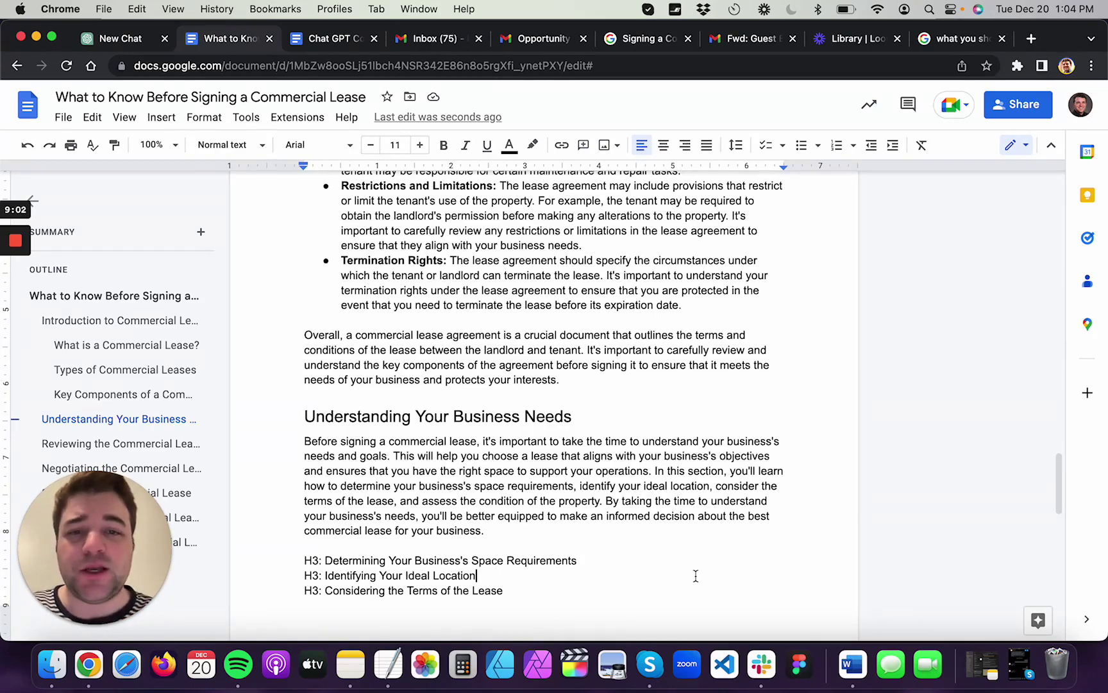
{"action": "scroll", "coordinate": [695, 576], "scroll_direction": "down", "scroll_amount": 6}
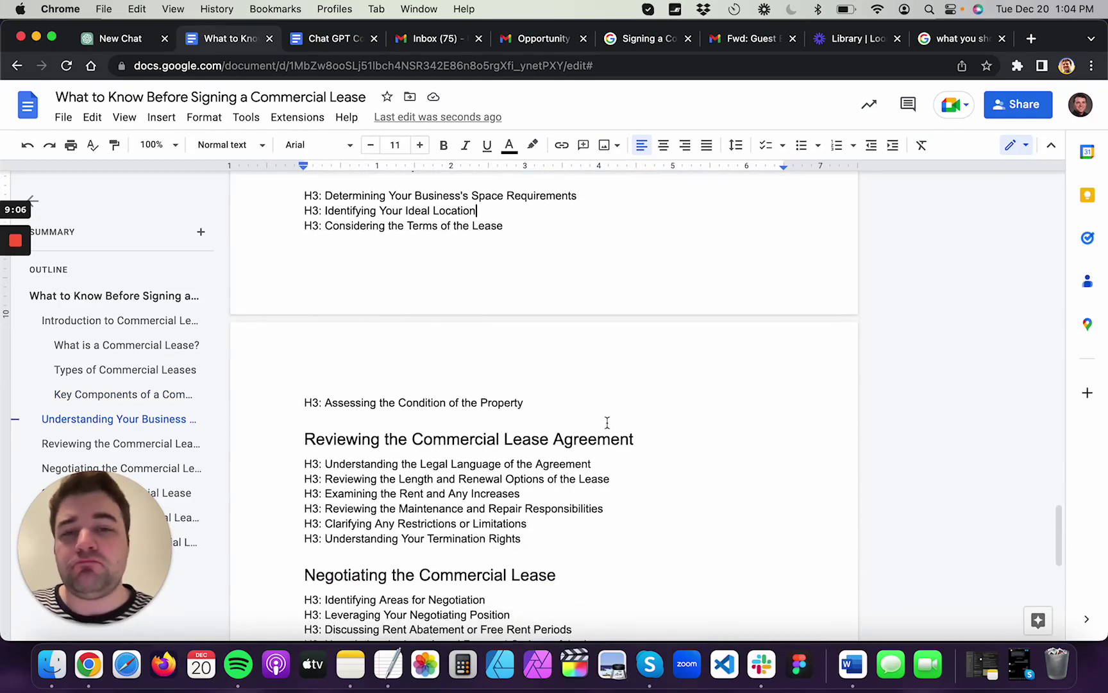
{"action": "left_click_drag", "start_coordinate": [646, 439], "coordinate": [387, 439]}
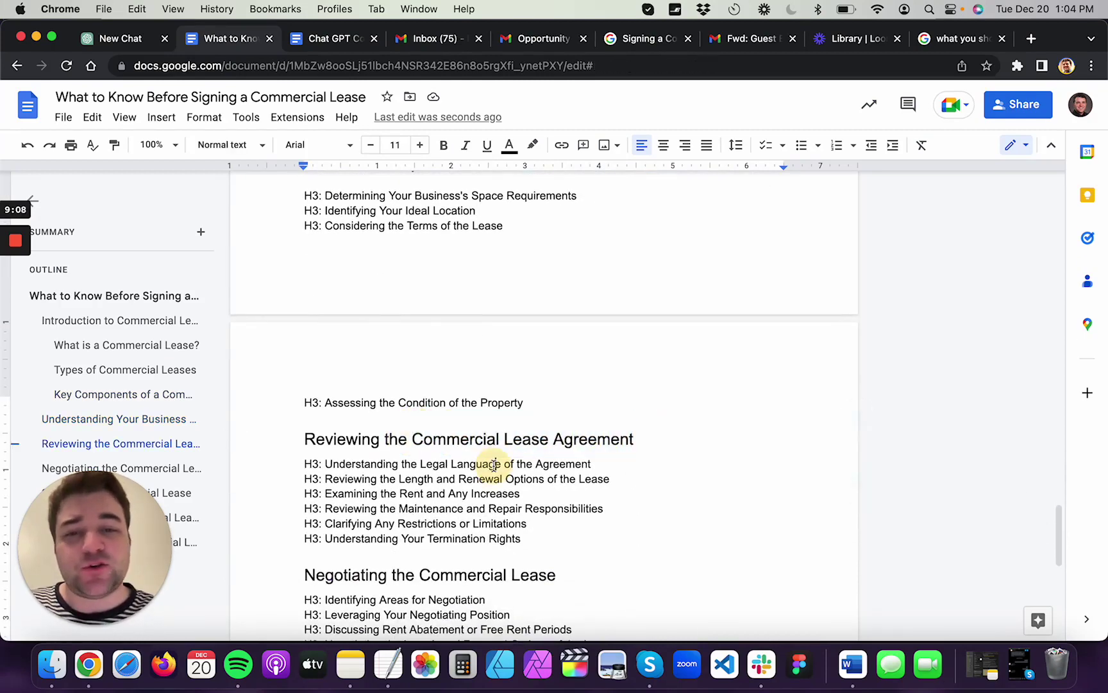
{"action": "left_click", "coordinate": [489, 464]}
{"action": "scroll", "coordinate": [493, 464], "scroll_direction": "down", "scroll_amount": 3}
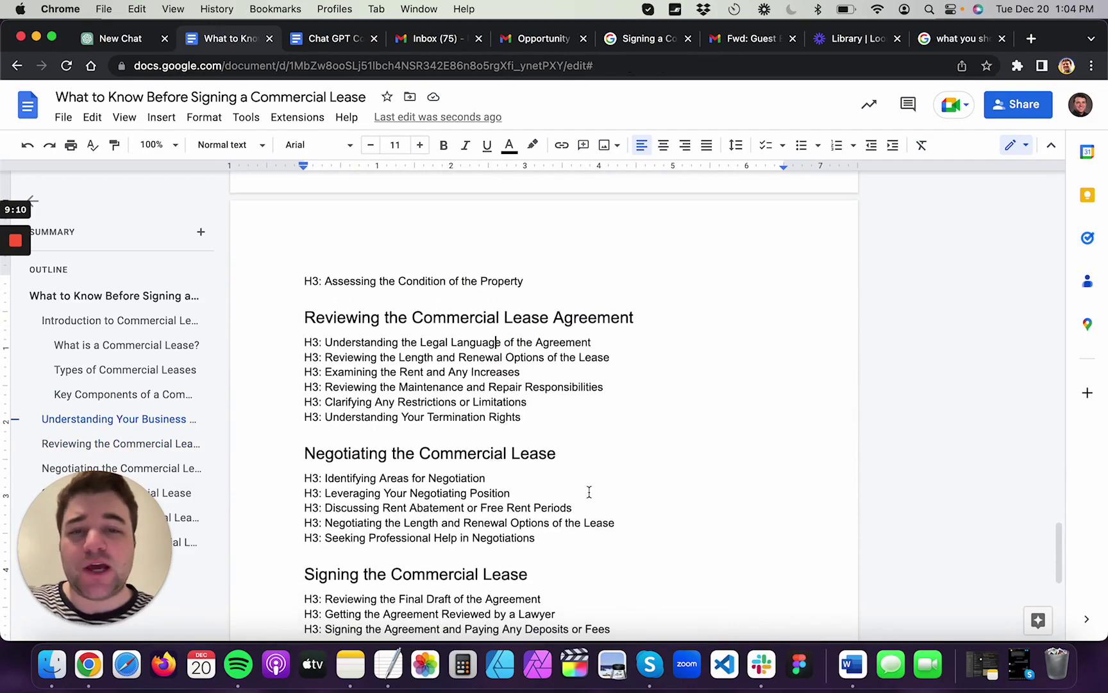
{"action": "scroll", "coordinate": [589, 490], "scroll_direction": "down", "scroll_amount": 5}
{"action": "left_click", "coordinate": [669, 482]}
{"action": "scroll", "coordinate": [669, 483], "scroll_direction": "down", "scroll_amount": 3}
{"action": "left_click", "coordinate": [670, 483]}
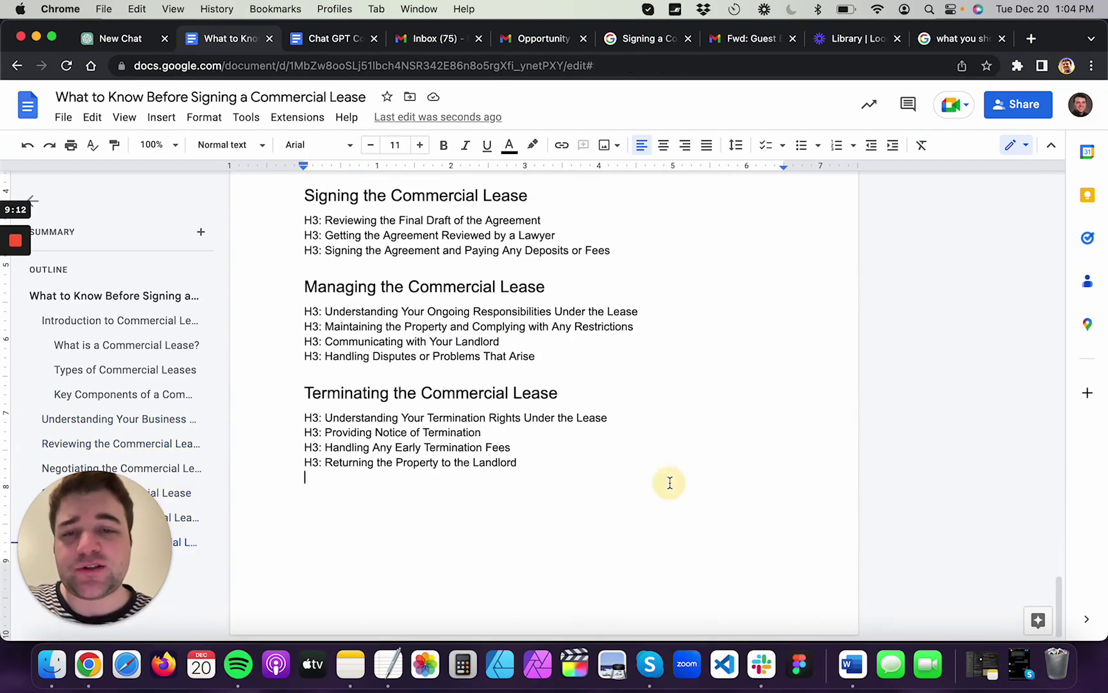
{"action": "scroll", "coordinate": [669, 483], "scroll_direction": "up", "scroll_amount": 15}
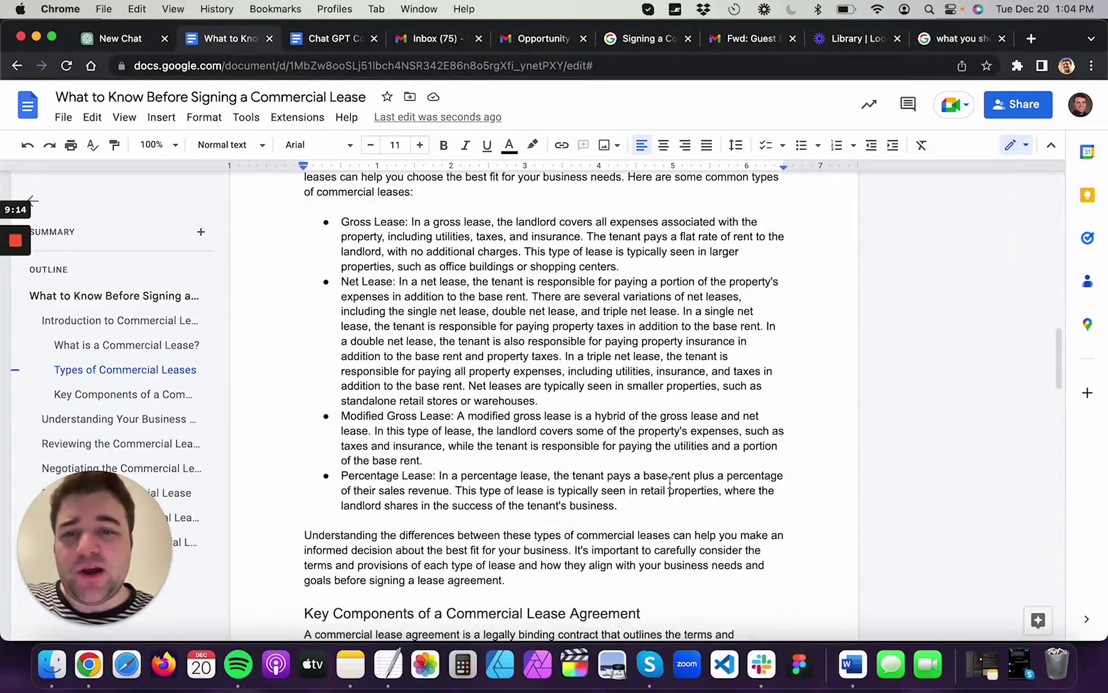
{"action": "scroll", "coordinate": [670, 482], "scroll_direction": "up", "scroll_amount": 8}
{"action": "scroll", "coordinate": [670, 483], "scroll_direction": "up", "scroll_amount": 8}
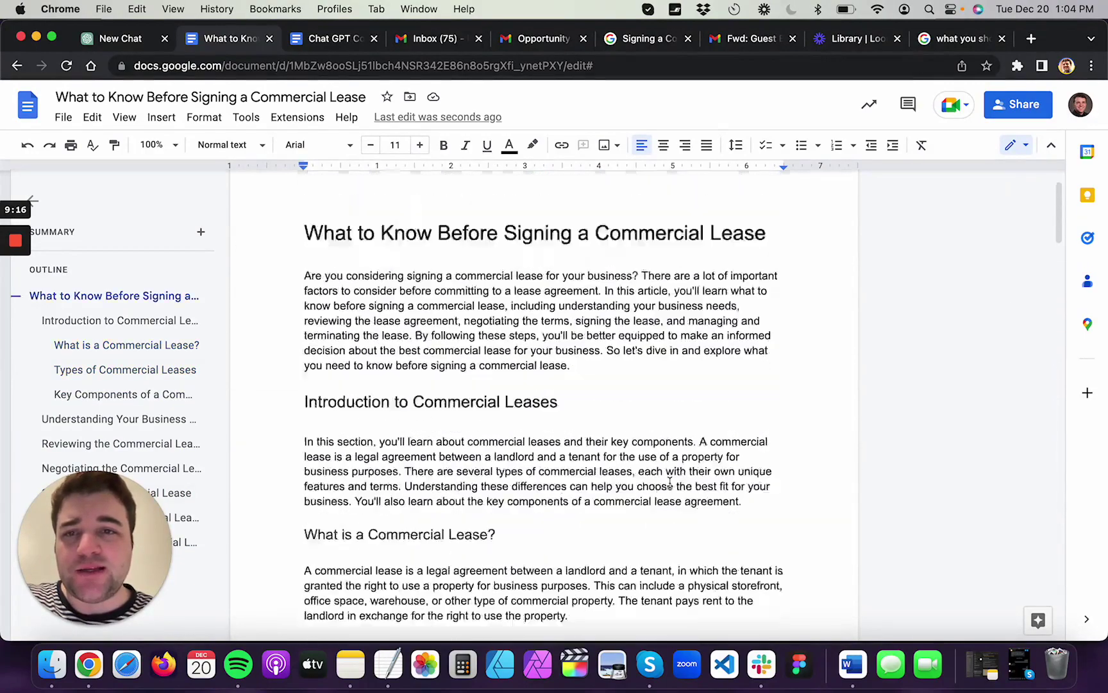